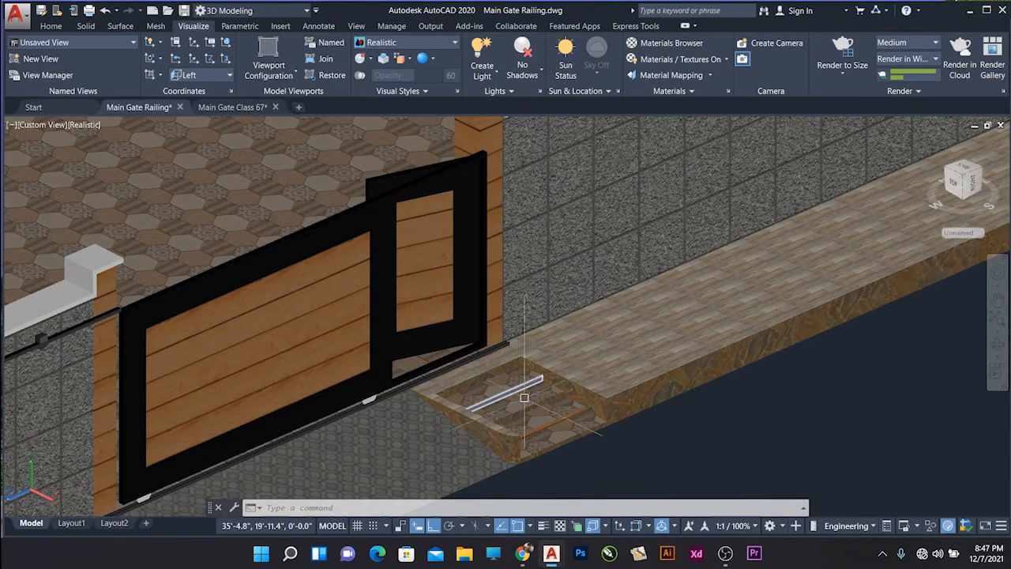
- Examine the entrance steps, sidewalk and gate in the Main Gate Railing drawing and compare them with the gate model in Main Gate Class 67
scroll(580, 442, up, 5)
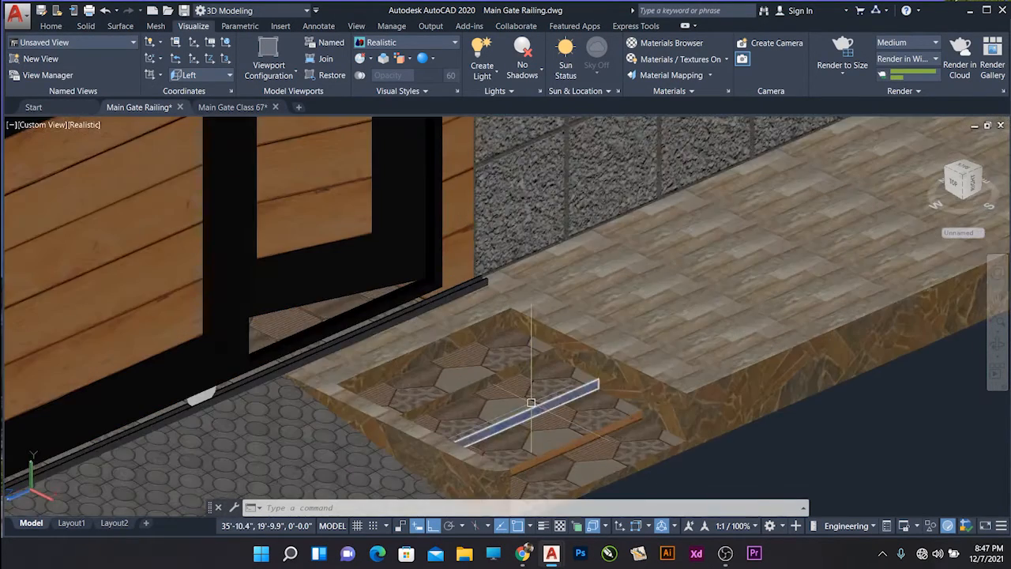
scroll(606, 427, down, 3)
shift+middle_drag(607, 427, 553, 342)
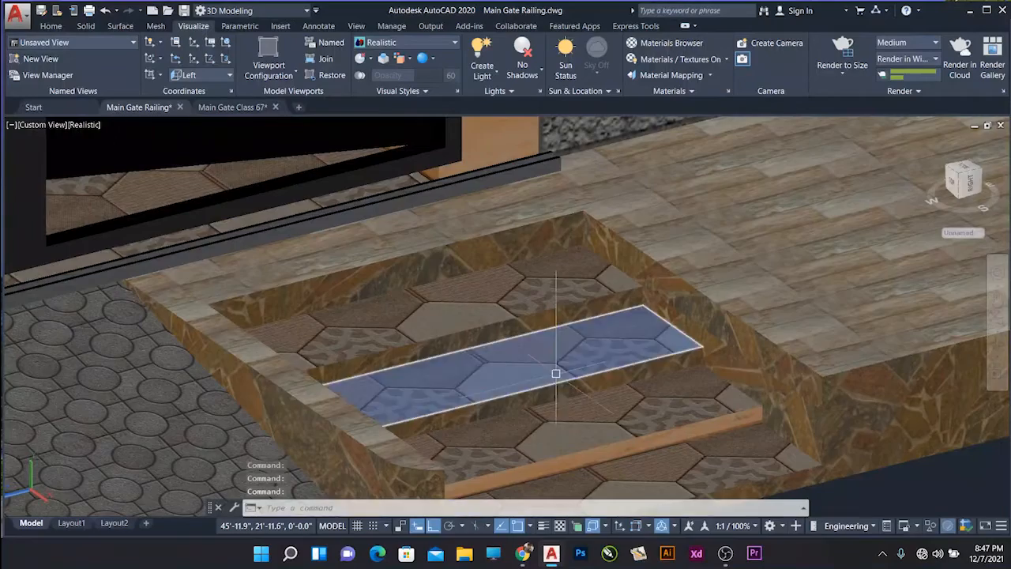
scroll(556, 374, down, 10)
scroll(285, 292, up, 3)
click(261, 110)
scroll(423, 347, up, 3)
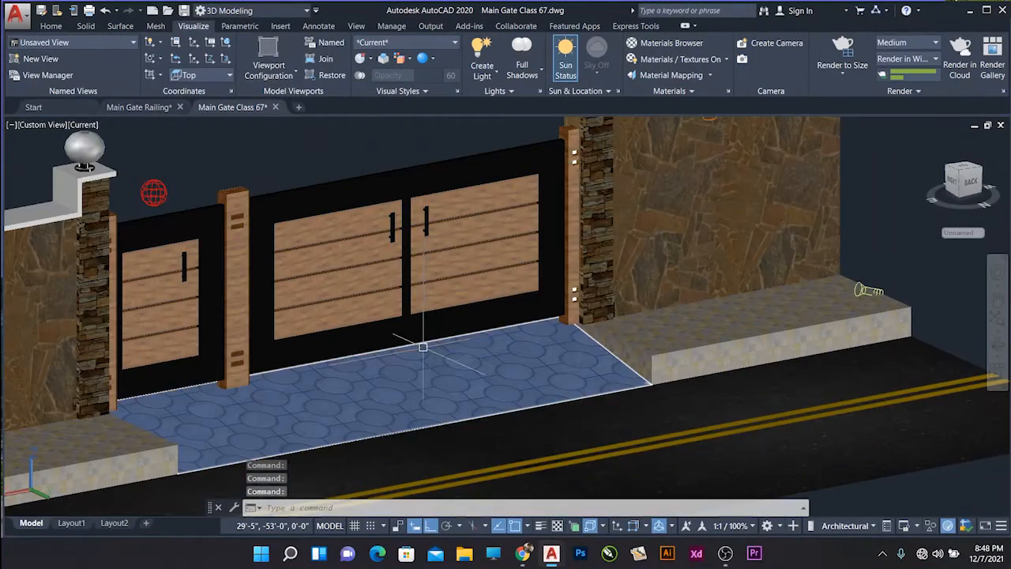
scroll(423, 348, down, 5)
scroll(384, 271, up, 4)
scroll(384, 271, down, 1)
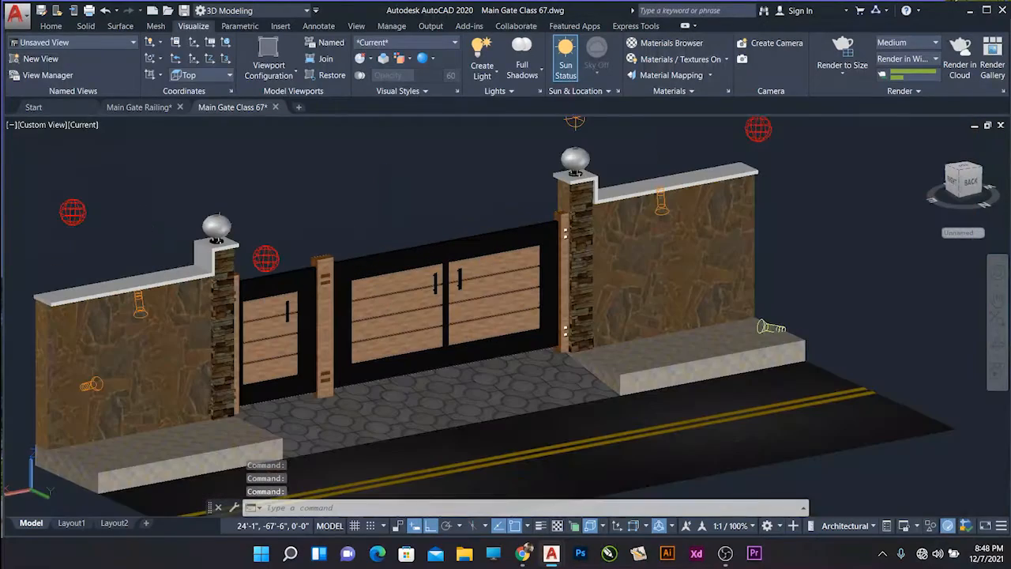
click(139, 108)
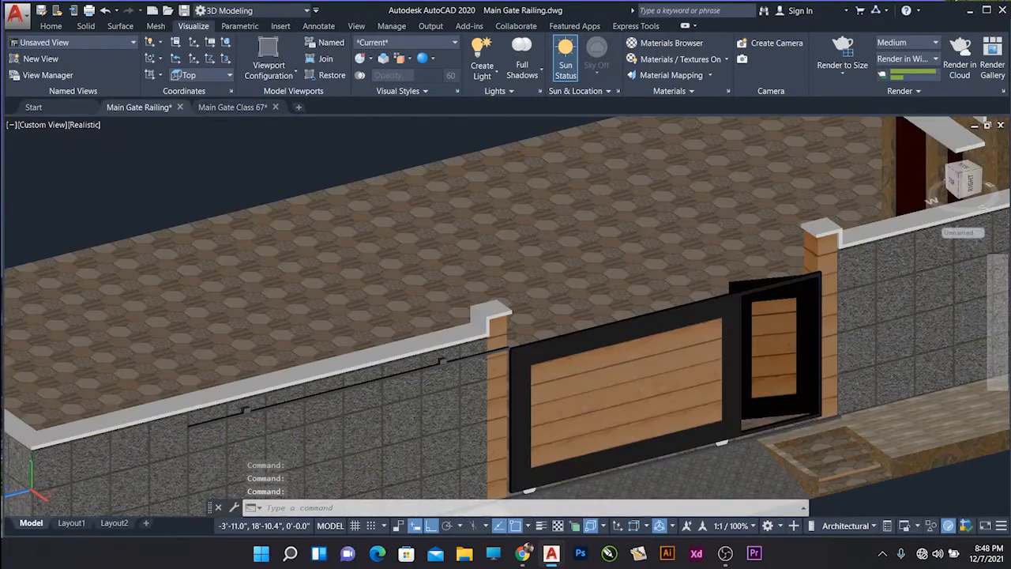
scroll(726, 380, up, 4)
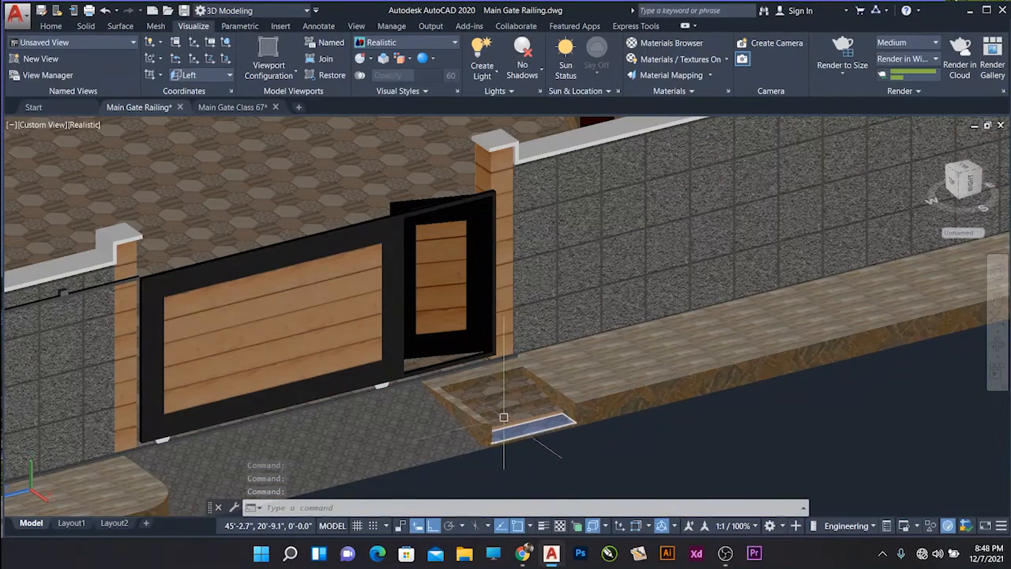
scroll(403, 296, down, 2)
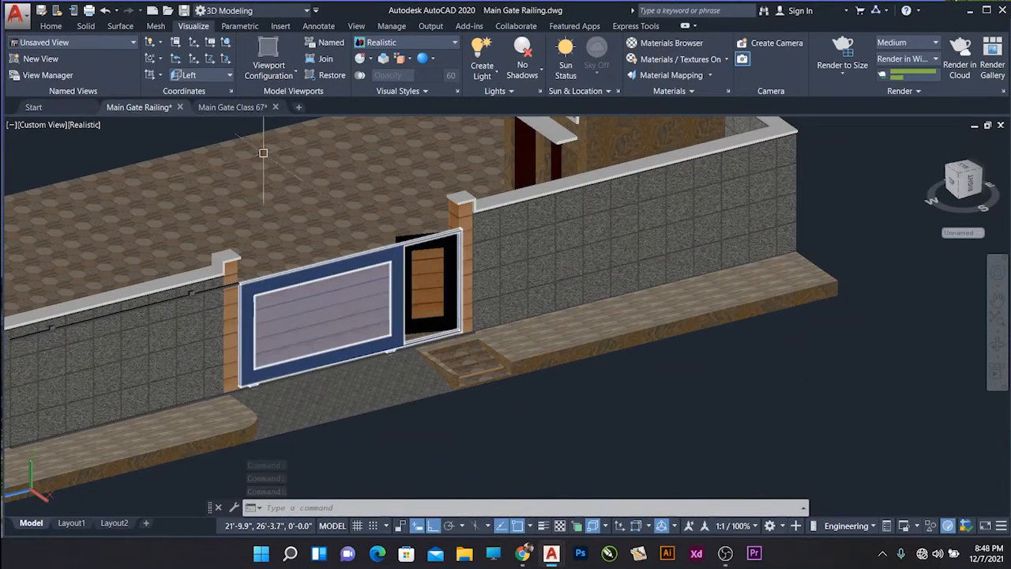
click(230, 111)
scroll(359, 269, down, 3)
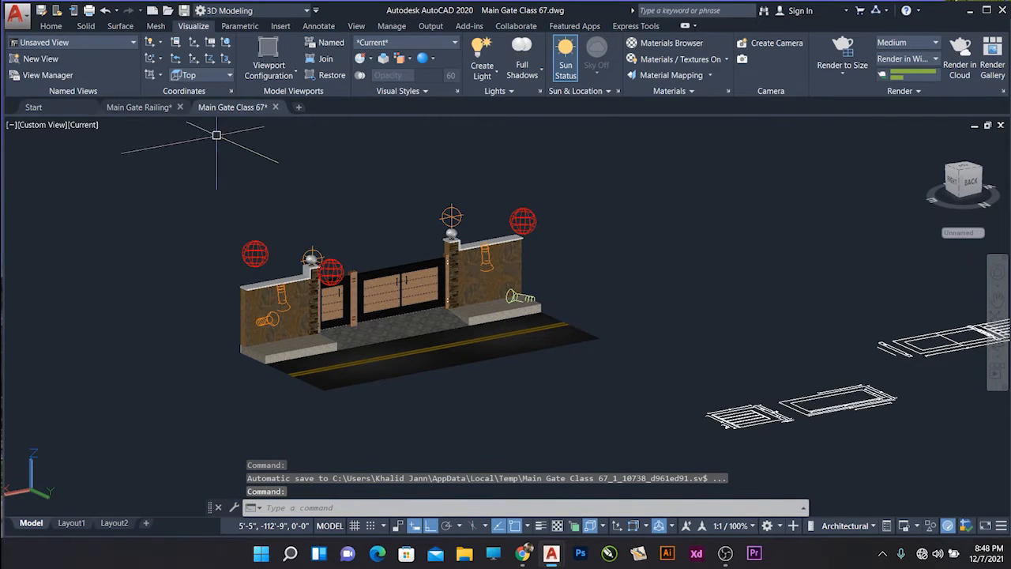
- In Main Gate Railing, copy the entire walled gate compound about 112 feet along the Z axis
click(146, 107)
scroll(392, 305, down, 5)
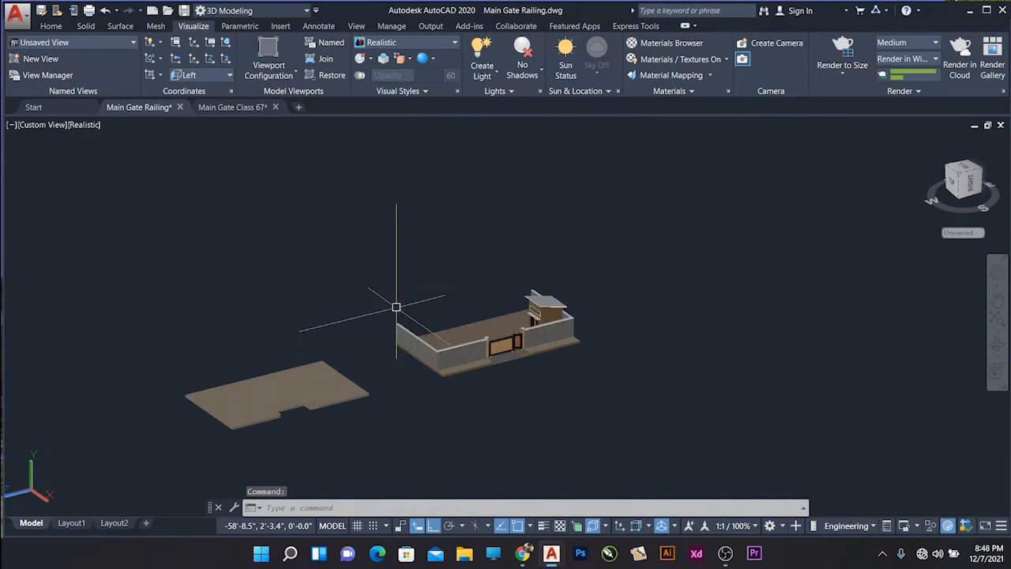
scroll(736, 343, up, 3)
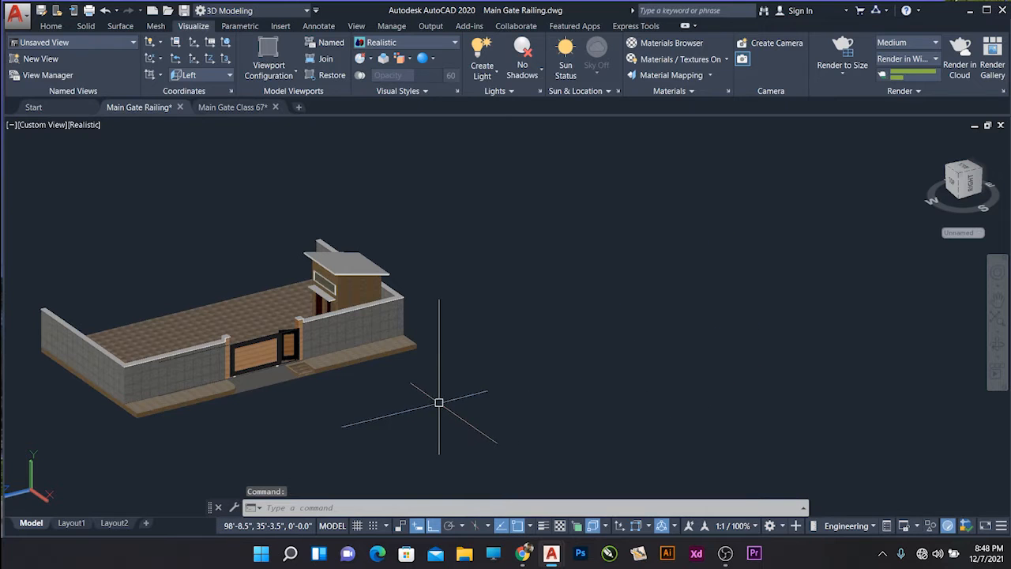
click(479, 422)
click(50, 215)
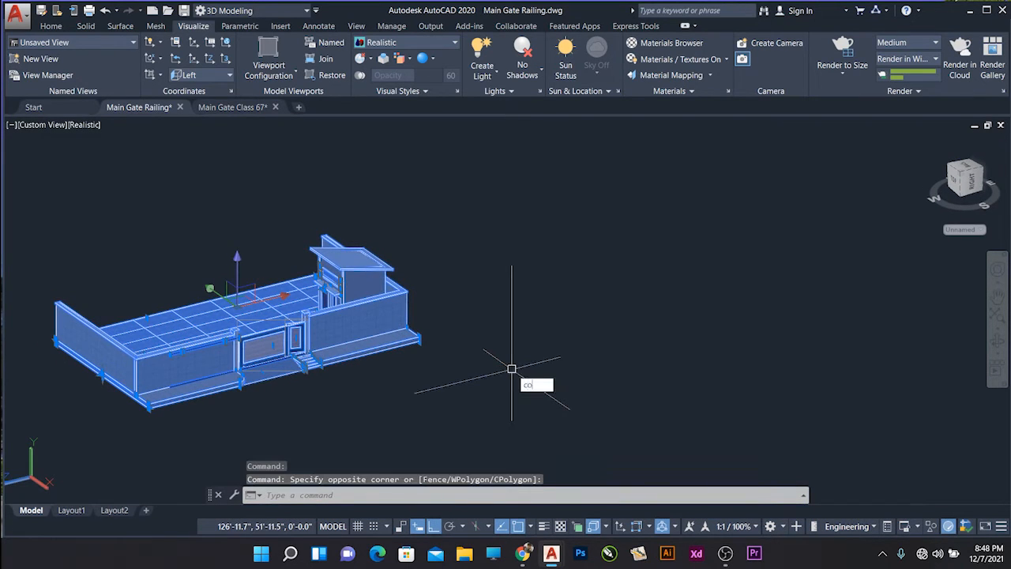
text(co)
key(Return)
click(389, 415)
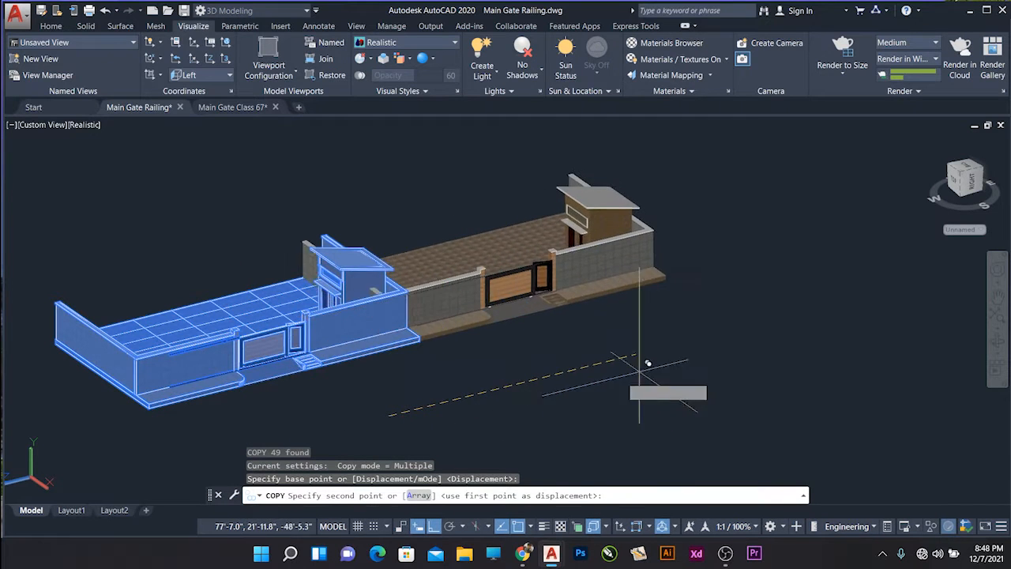
click(877, 336)
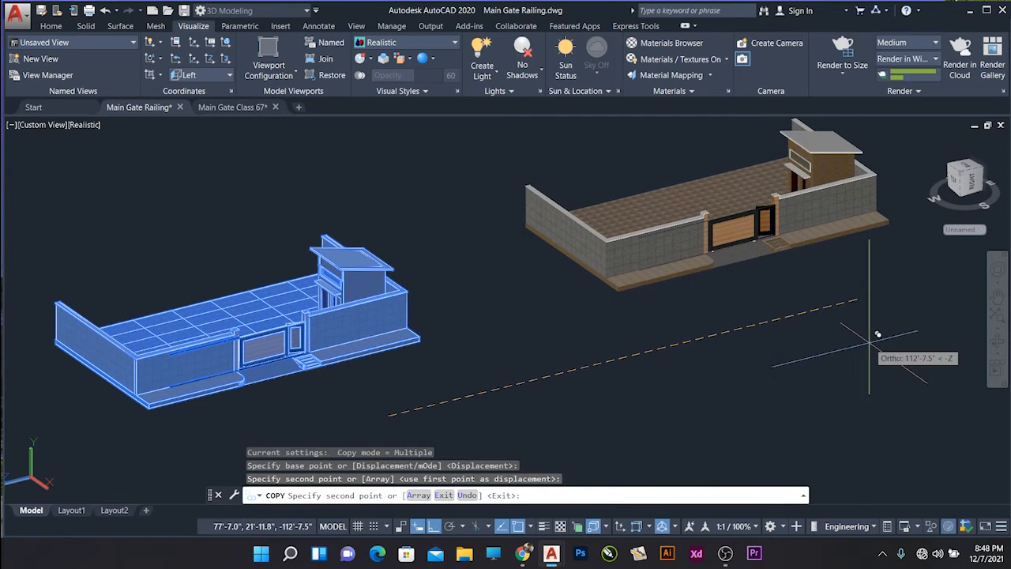
key(Escape)
- On the copied compound, erase the front sidewalk paving together with the kerb pieces in front of the guard room side
scroll(521, 346, down, 5)
scroll(519, 345, up, 5)
scroll(579, 293, up, 3)
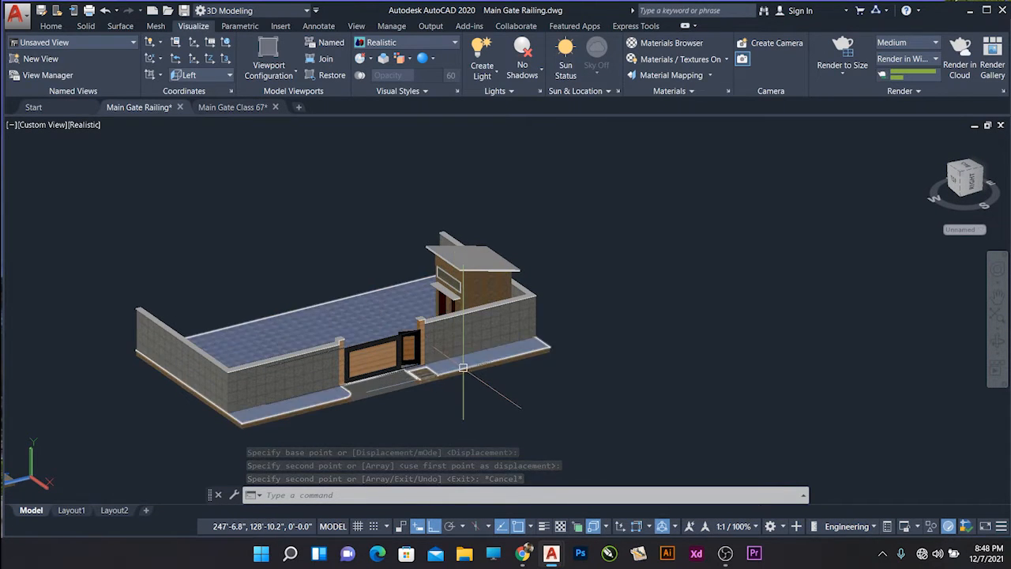
click(463, 368)
click(560, 387)
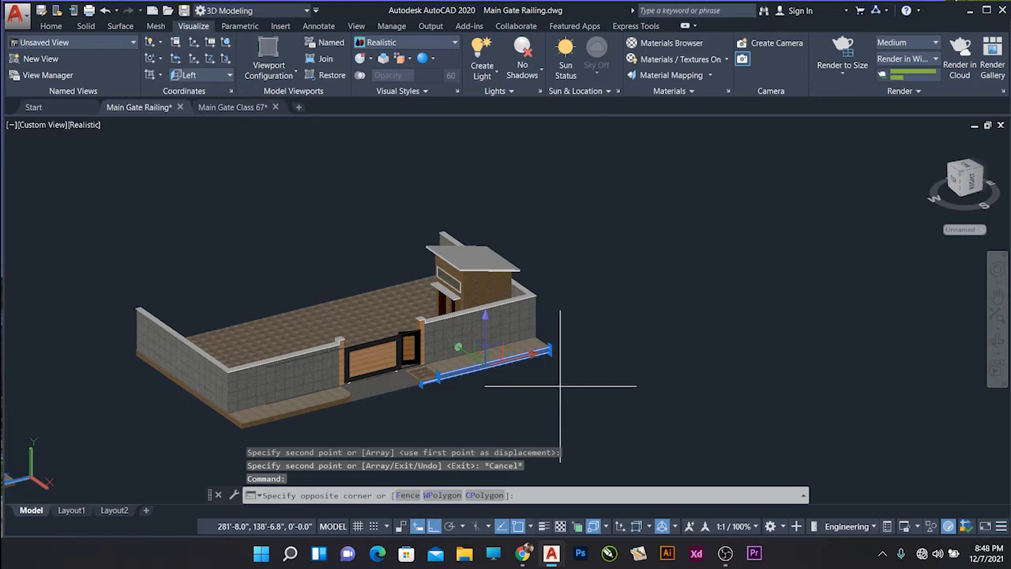
click(522, 349)
key(Delete)
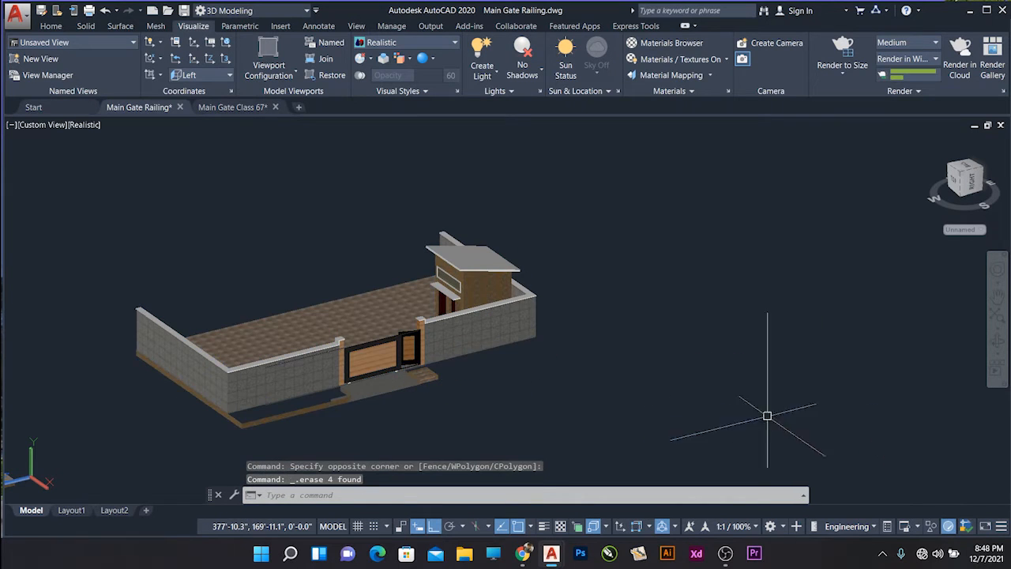
- Erase the driveway ramp and entrance steps in front of the copied gate, including the leftover strip below it
scroll(443, 399, up, 2)
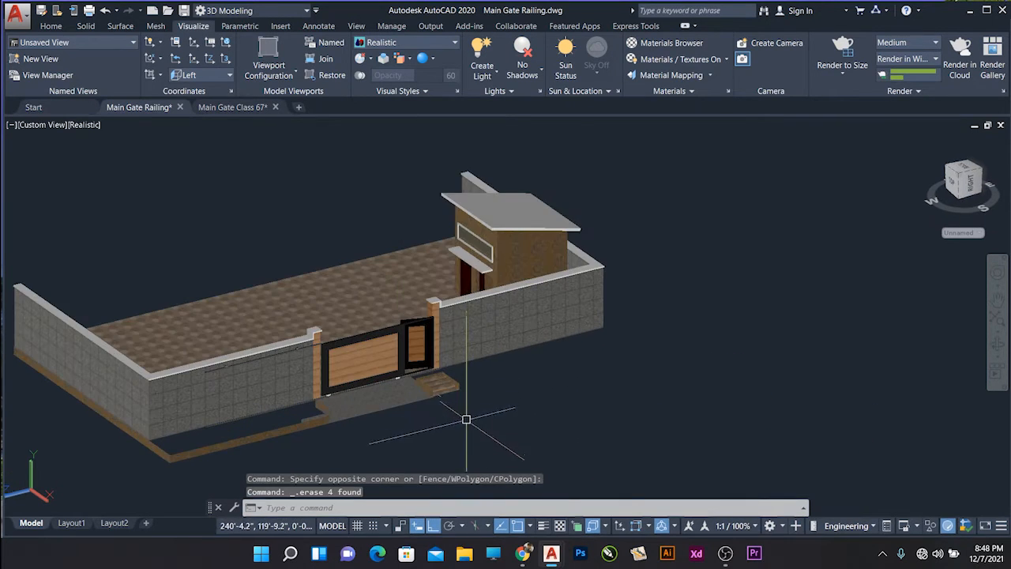
click(469, 419)
click(422, 377)
key(Delete)
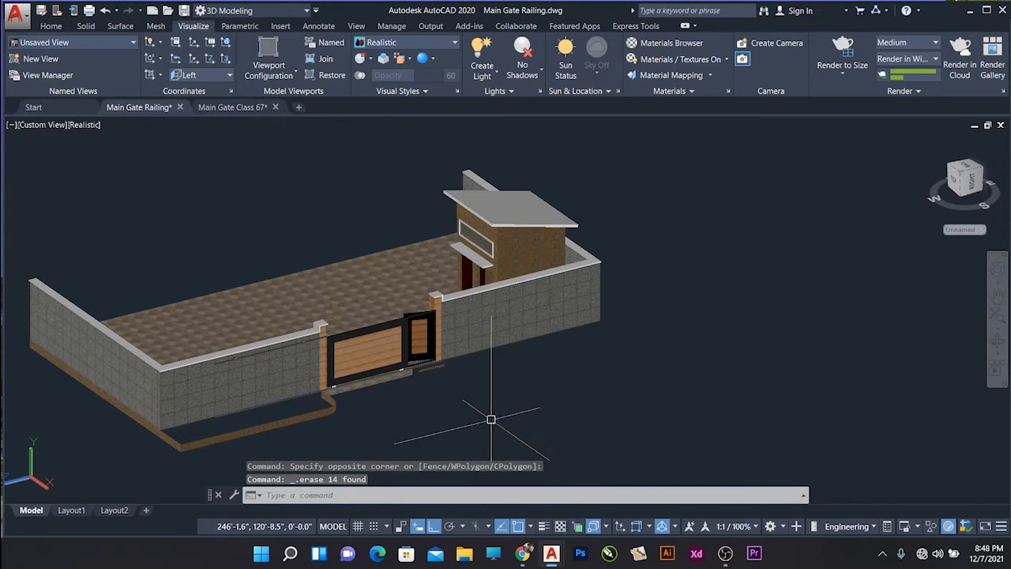
scroll(395, 400, up, 2)
scroll(434, 366, up, 2)
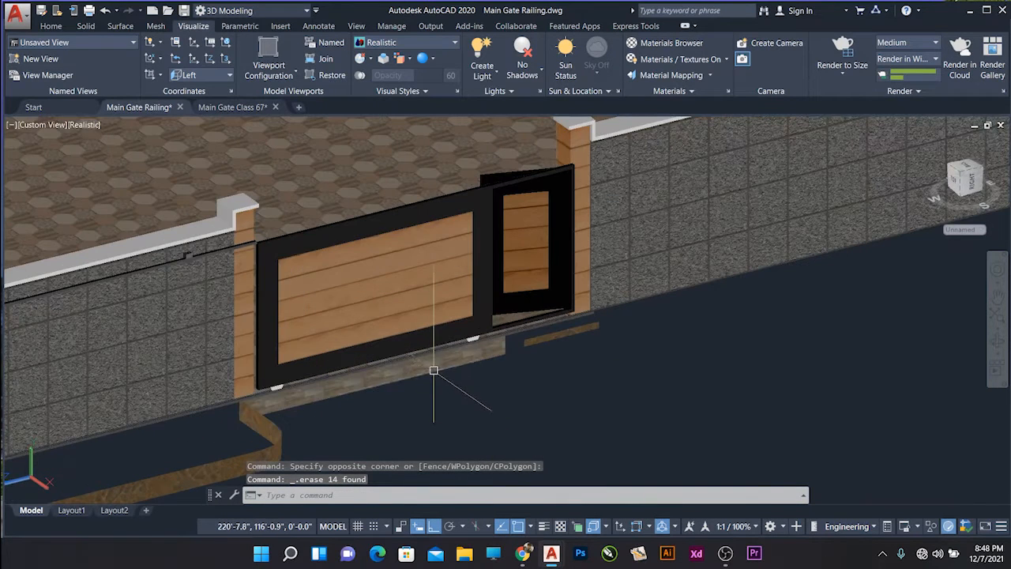
click(442, 365)
key(Delete)
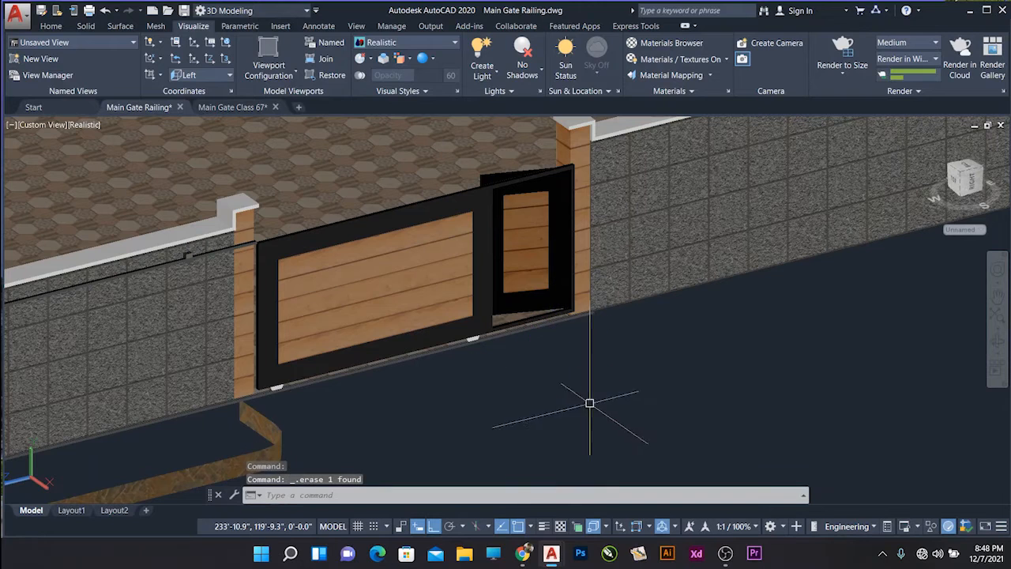
- Erase the remaining sidewalk kerbs: the curved pieces beside the gate, the long front kerb and the one along the side wall
click(307, 447)
click(259, 431)
key(Delete)
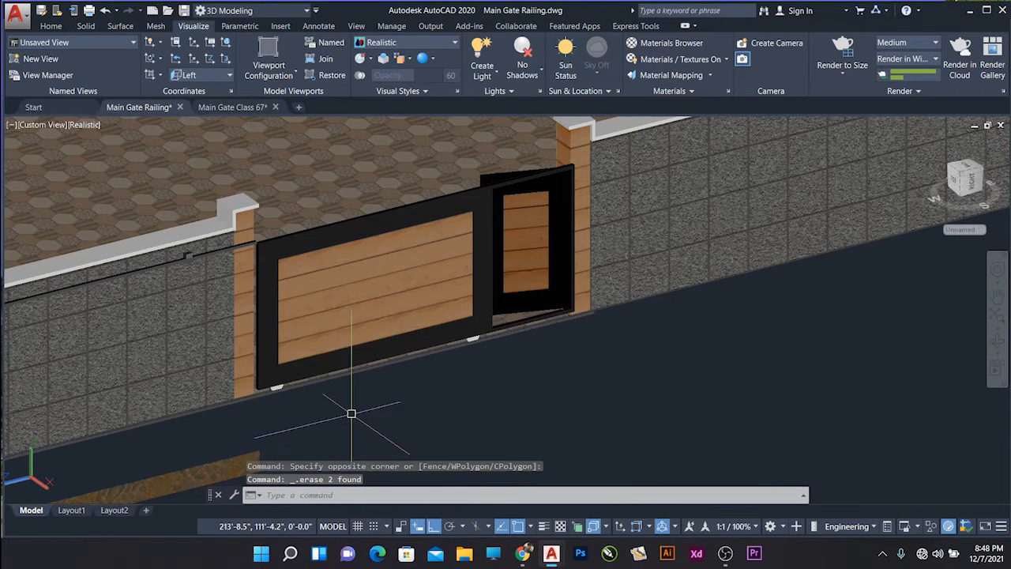
scroll(352, 414, down, 3)
click(330, 450)
click(266, 429)
key(Delete)
click(169, 473)
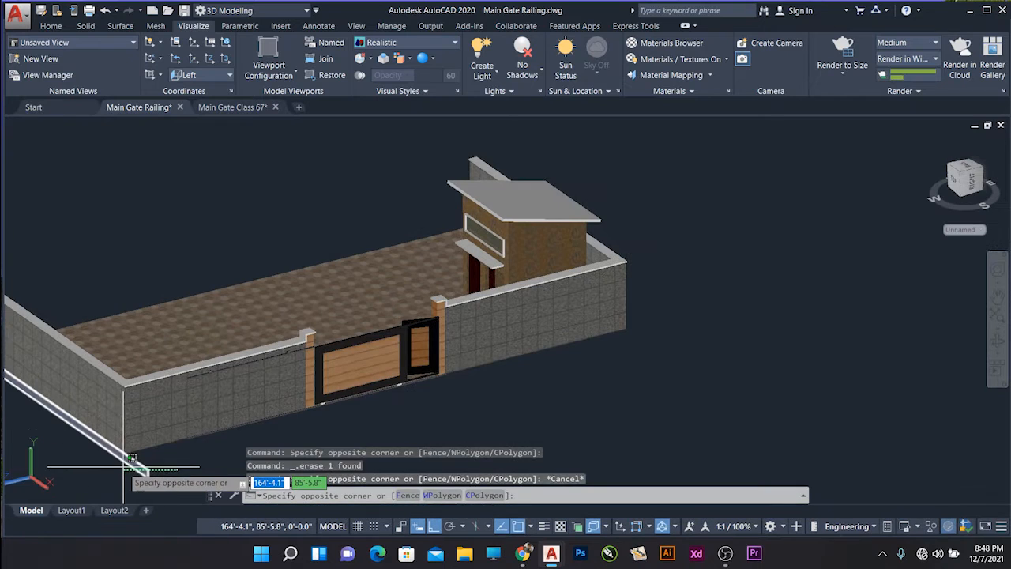
click(125, 474)
key(Delete)
scroll(314, 296, down, 5)
scroll(336, 365, up, 2)
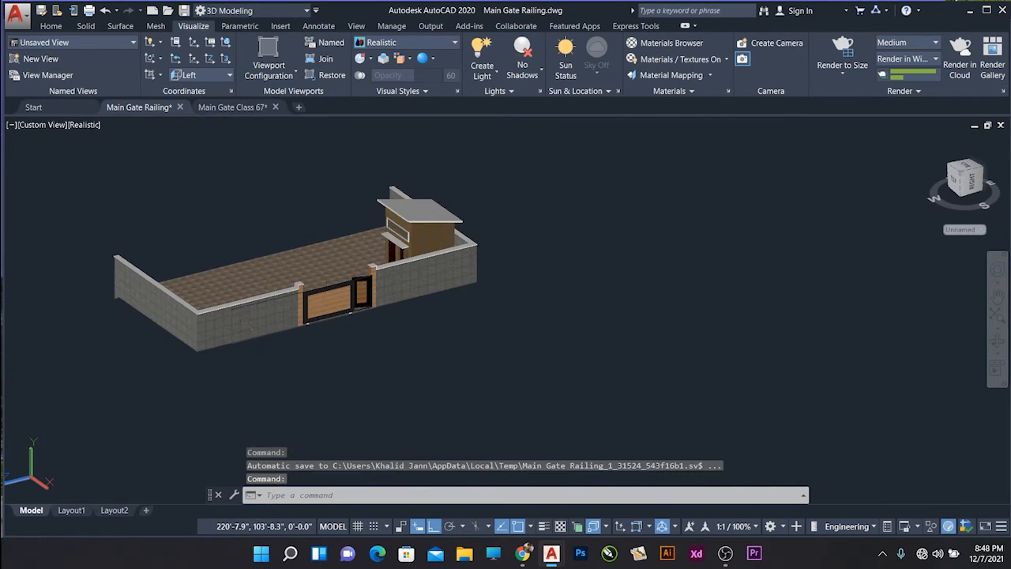
- Switch the viewport to the Top view and frame the copied compound
click(263, 311)
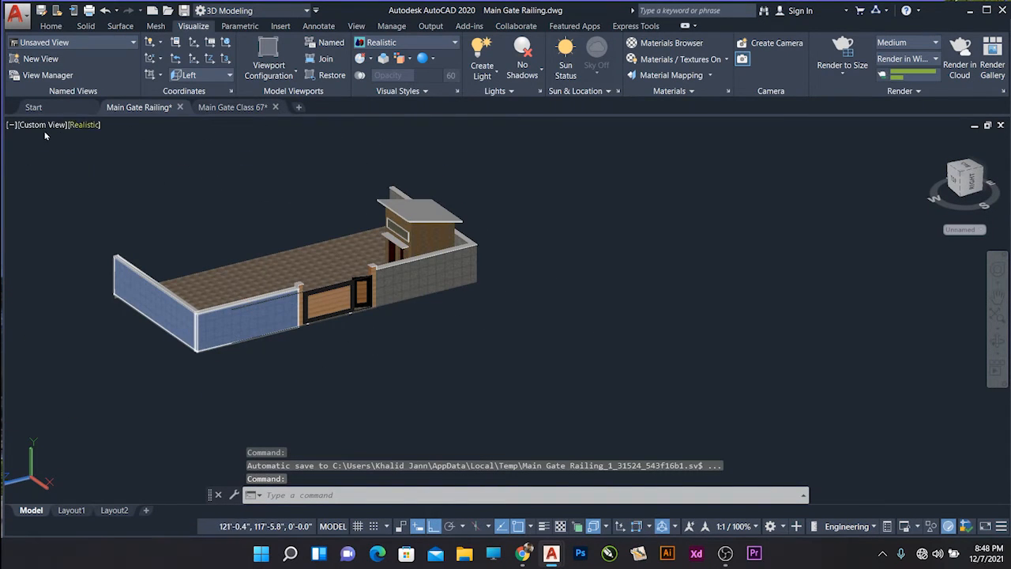
key(Escape)
click(85, 125)
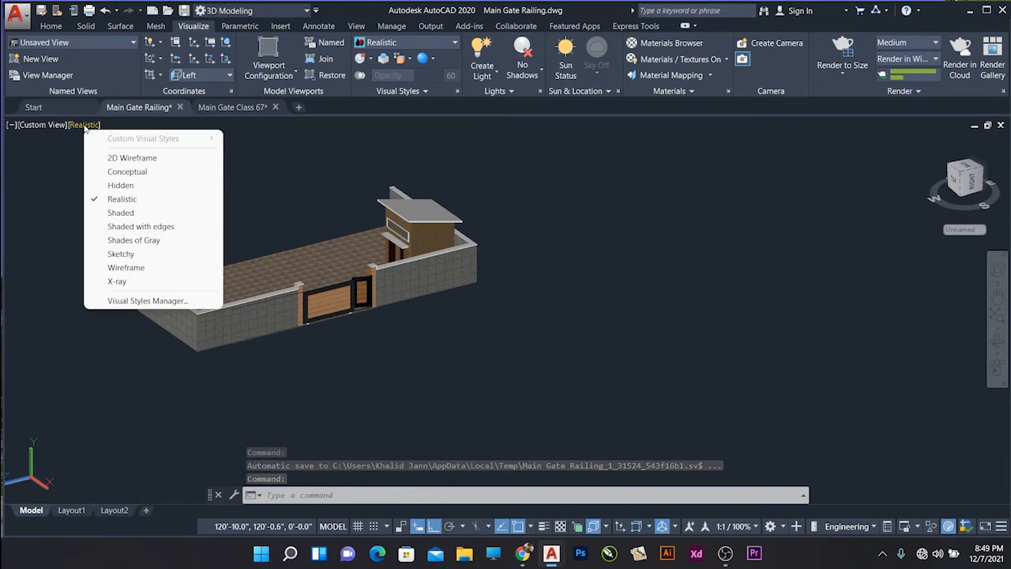
click(60, 126)
click(57, 129)
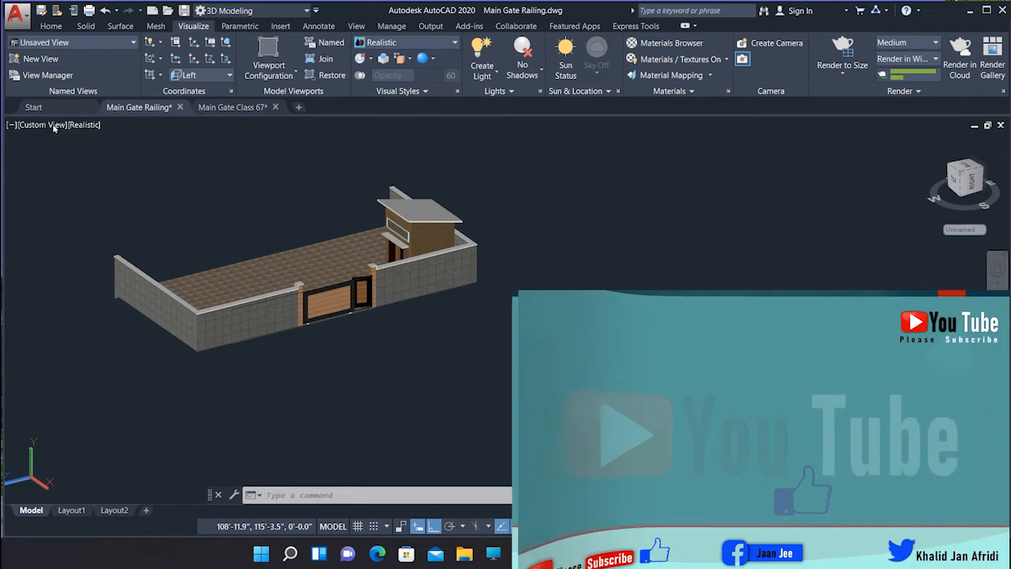
click(46, 126)
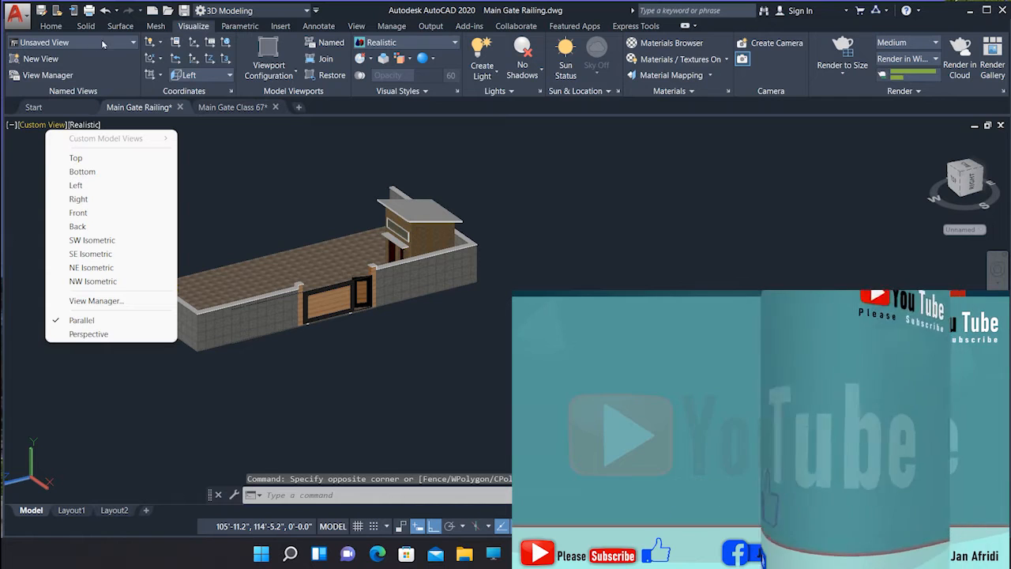
click(97, 164)
middle_drag(736, 353, 356, 330)
scroll(618, 355, up, 4)
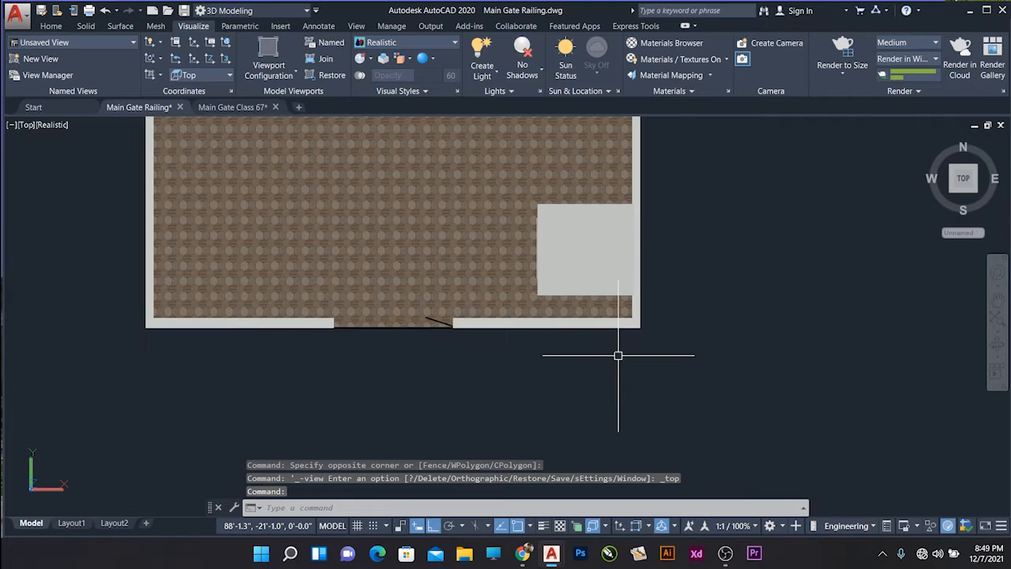
scroll(618, 356, down, 3)
scroll(465, 254, up, 4)
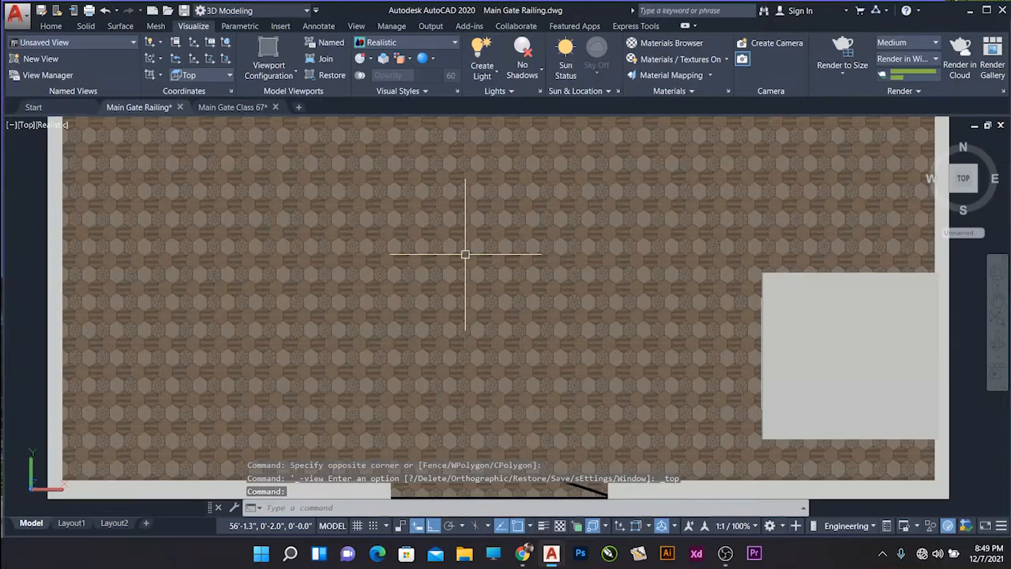
scroll(465, 255, down, 2)
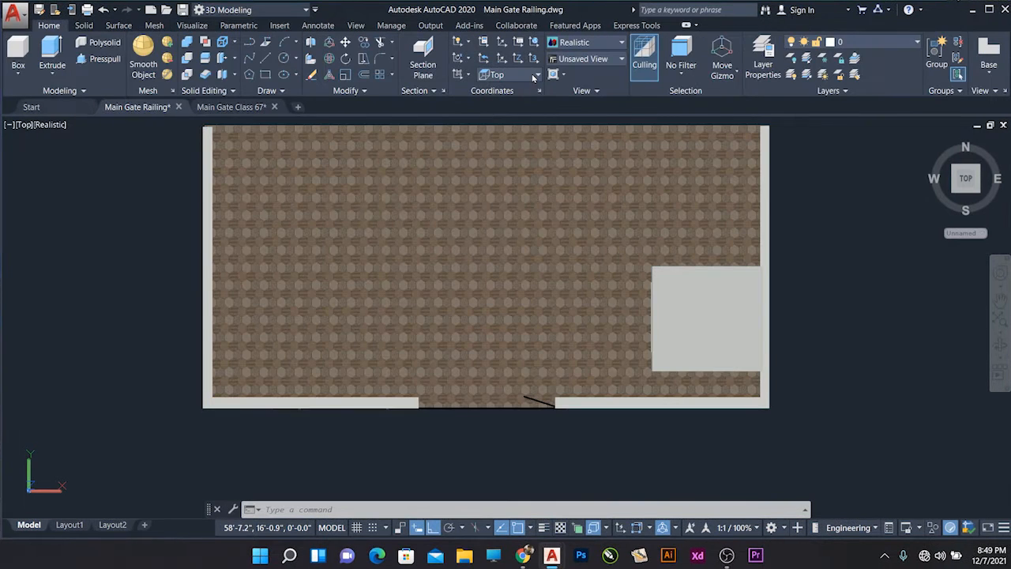
- Set the coordinate system to the Bottom orientation
click(536, 75)
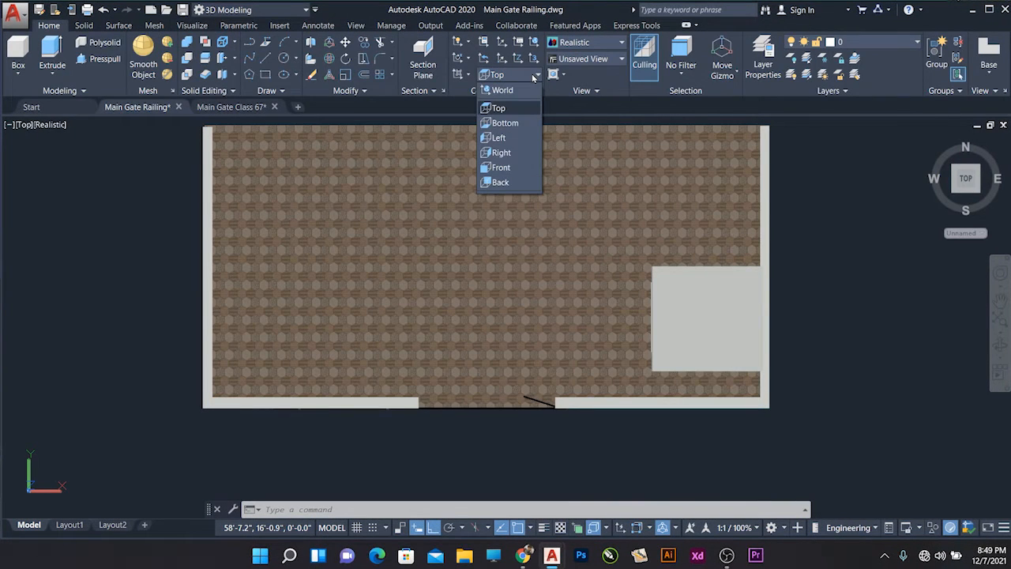
click(505, 123)
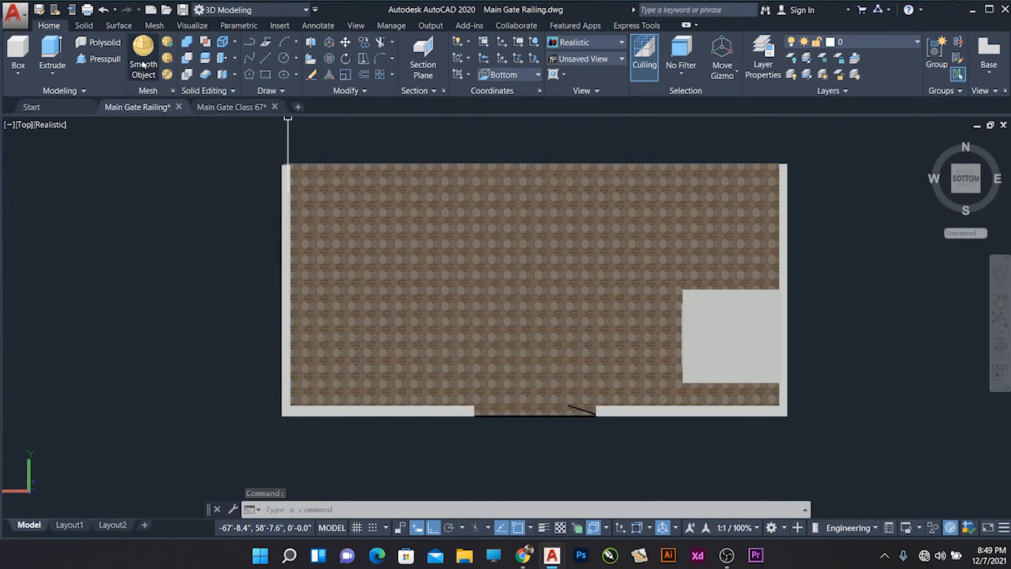
click(105, 60)
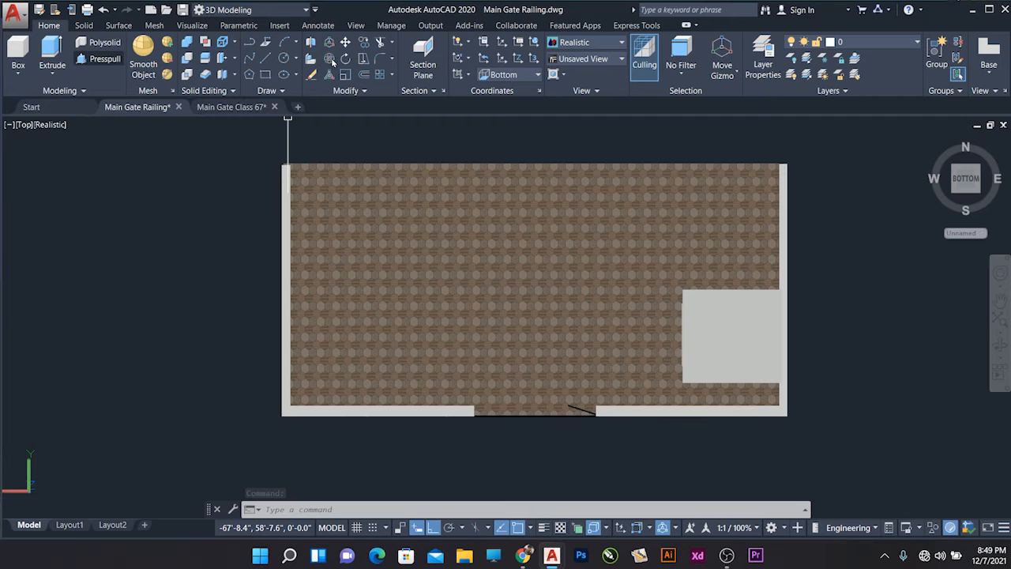
click(265, 74)
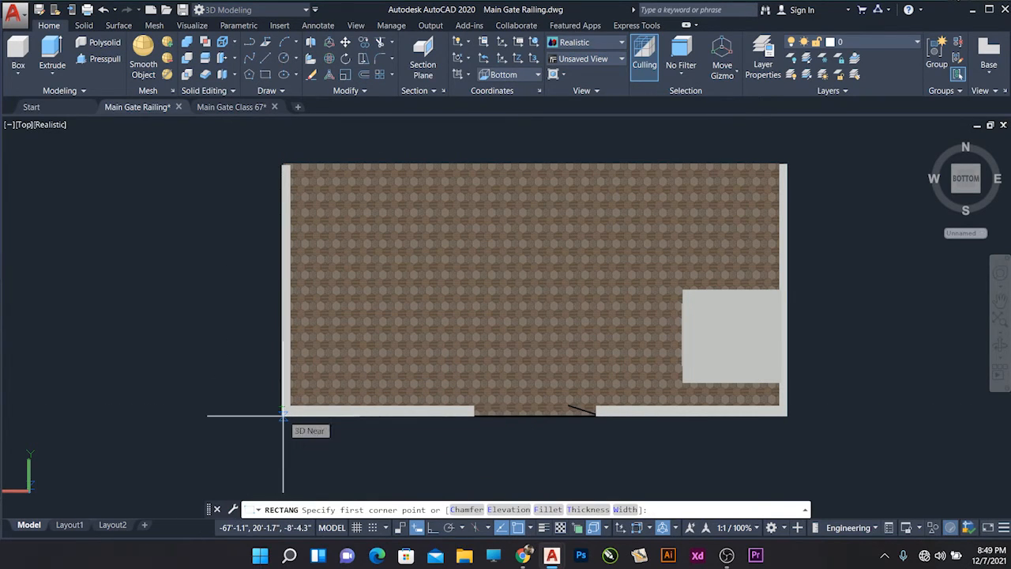
shift+middle_drag(303, 407, 350, 242)
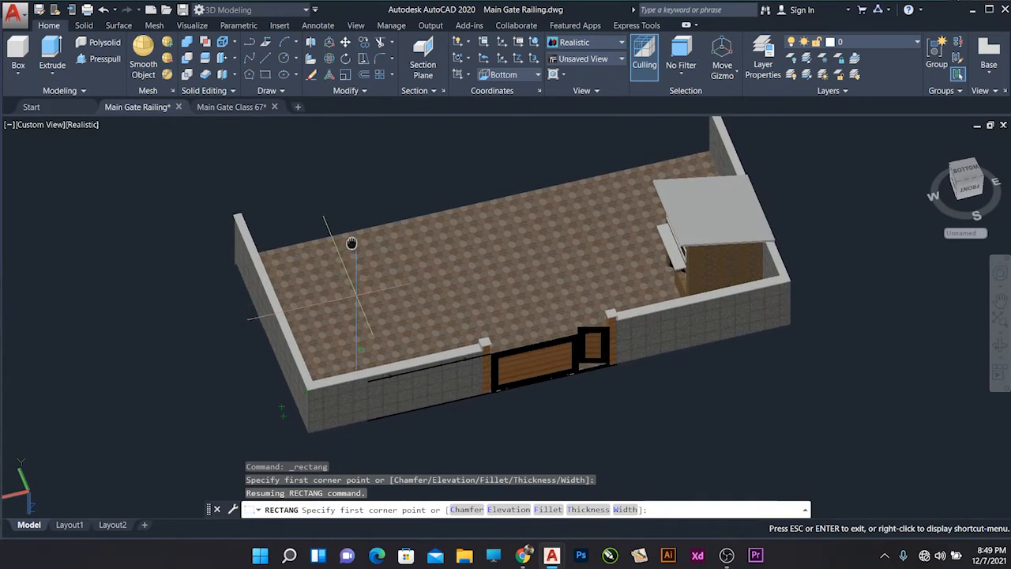
- Model a 12-inch-high box as the sidewalk slab along the whole front wall, starting at the wall's lower outer corner
click(17, 53)
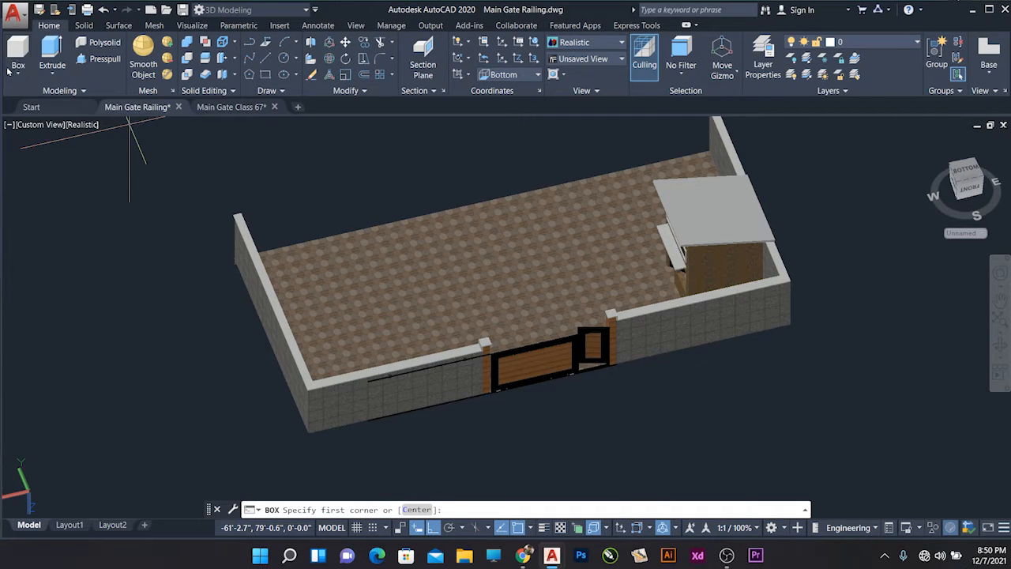
click(17, 73)
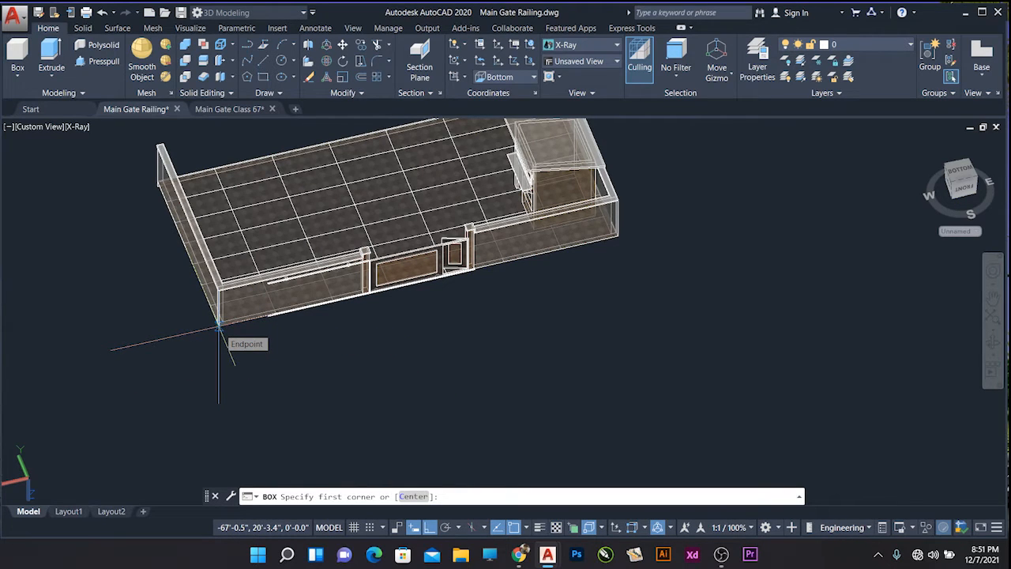
click(219, 325)
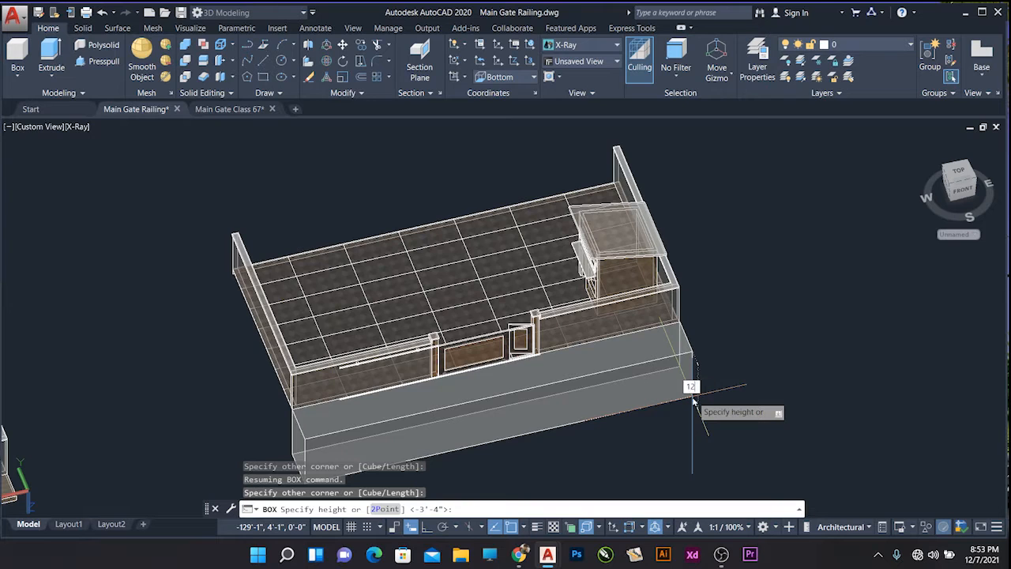
text(2)
key(Return)
scroll(553, 371, up, 5)
scroll(466, 351, down, 3)
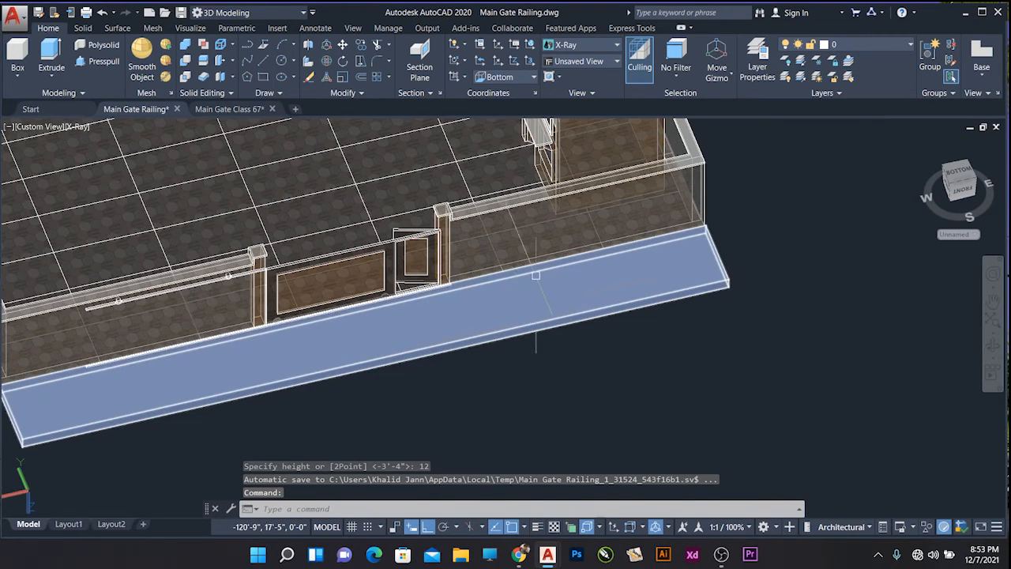
- Switch the viewport to the Top view and close in on the new slab in front of the gate opening
scroll(359, 341, up, 3)
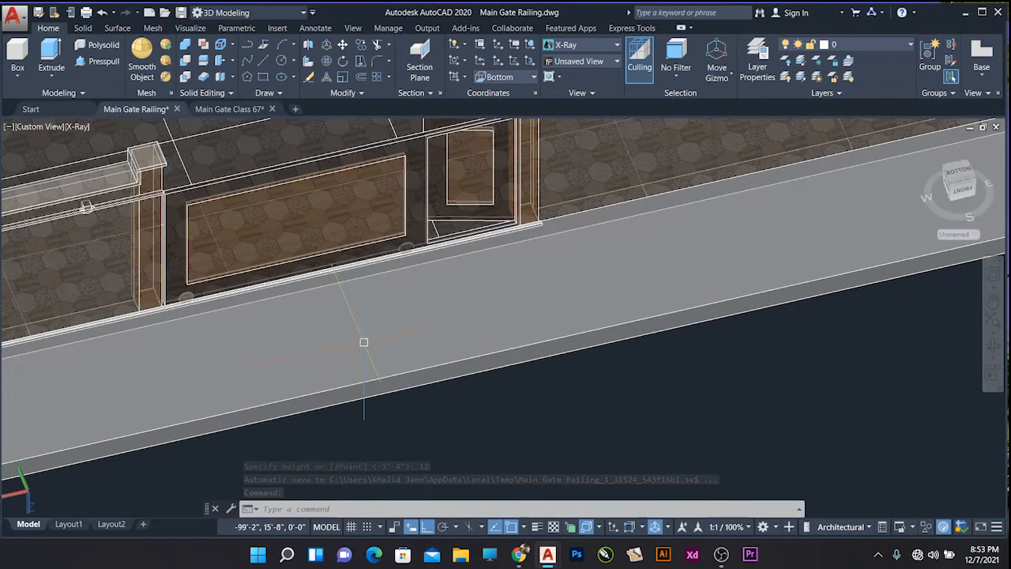
scroll(364, 341, down, 4)
scroll(367, 341, up, 4)
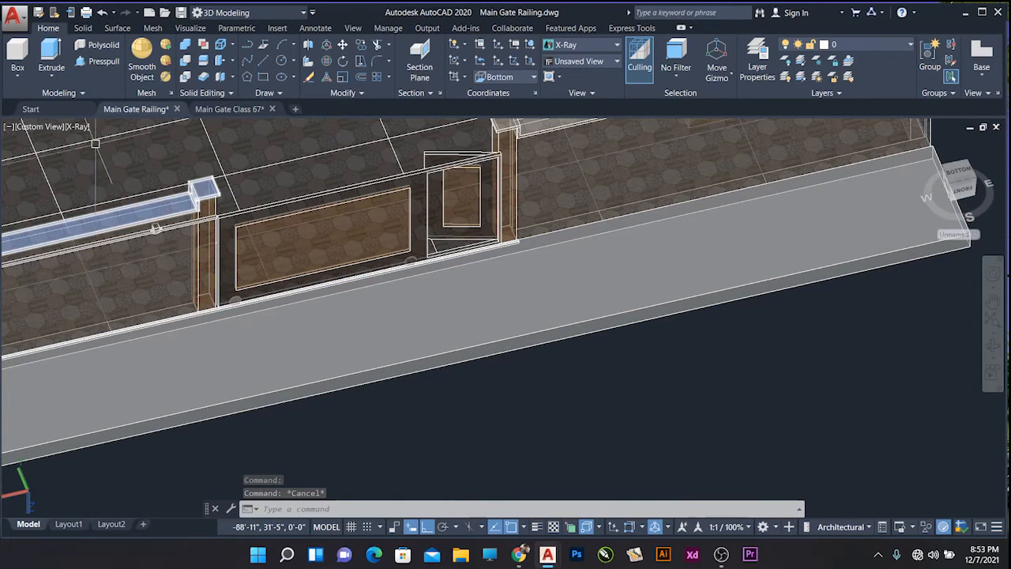
click(77, 127)
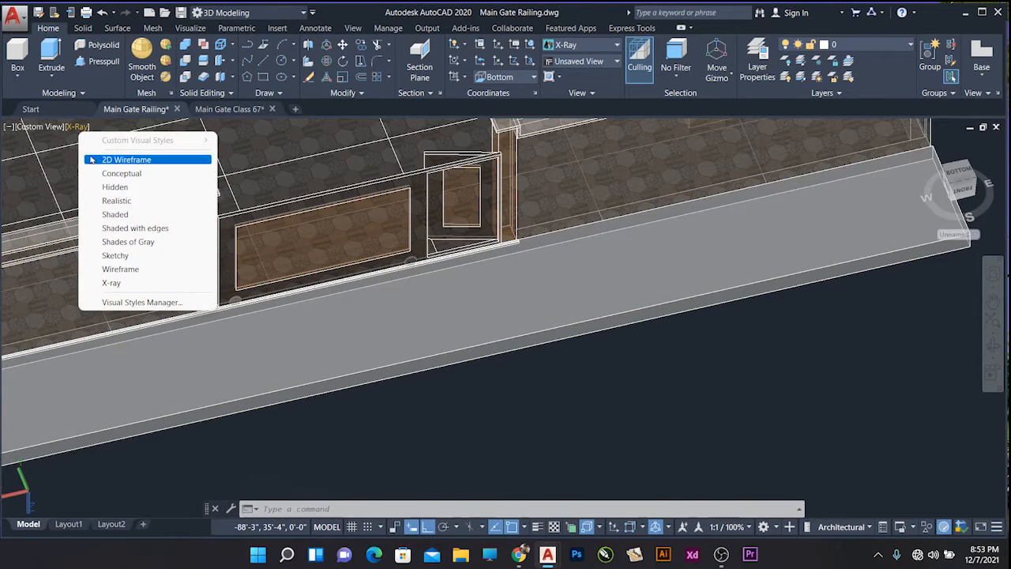
click(47, 133)
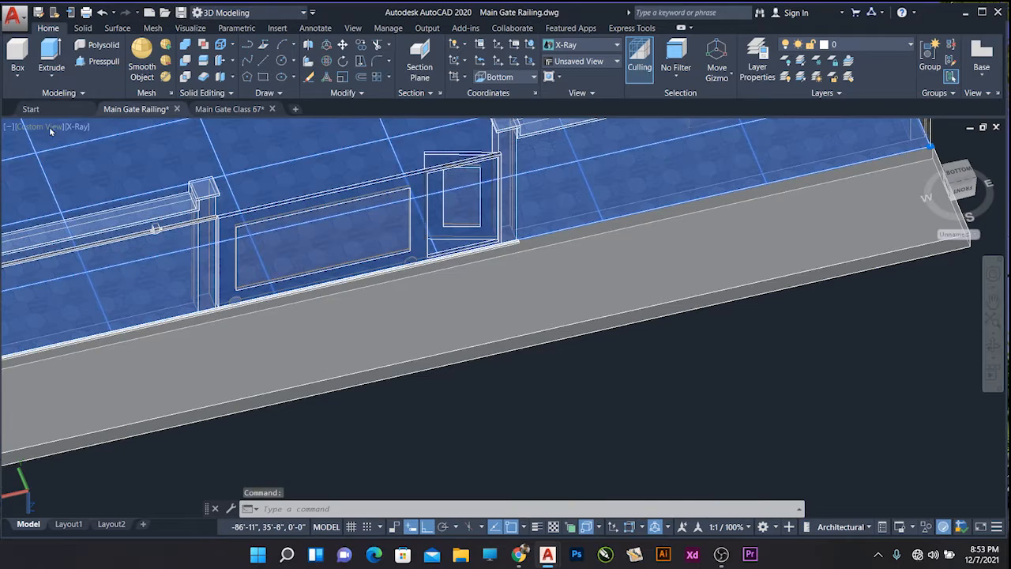
click(49, 131)
click(79, 160)
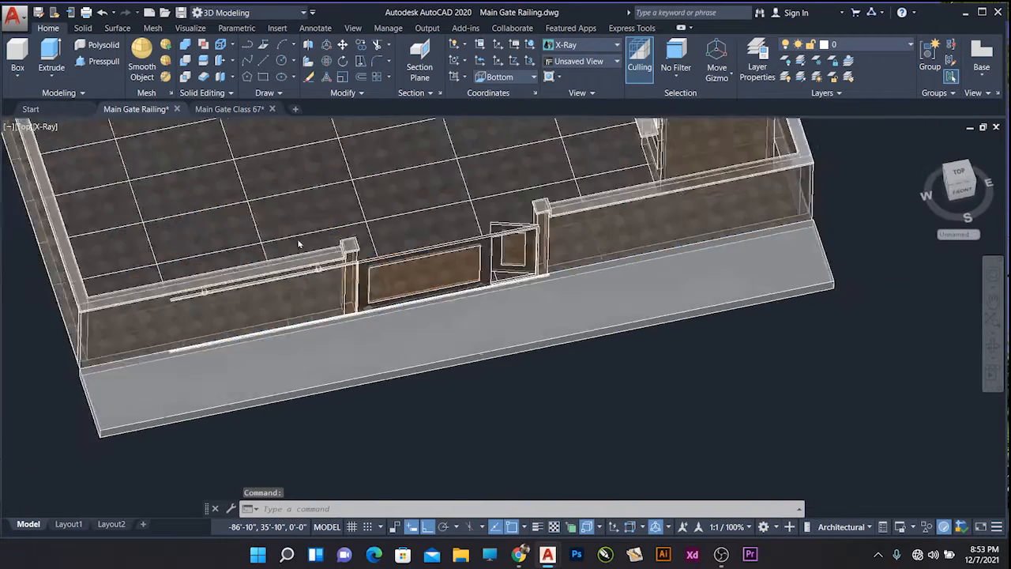
middle_drag(770, 339, 503, 311)
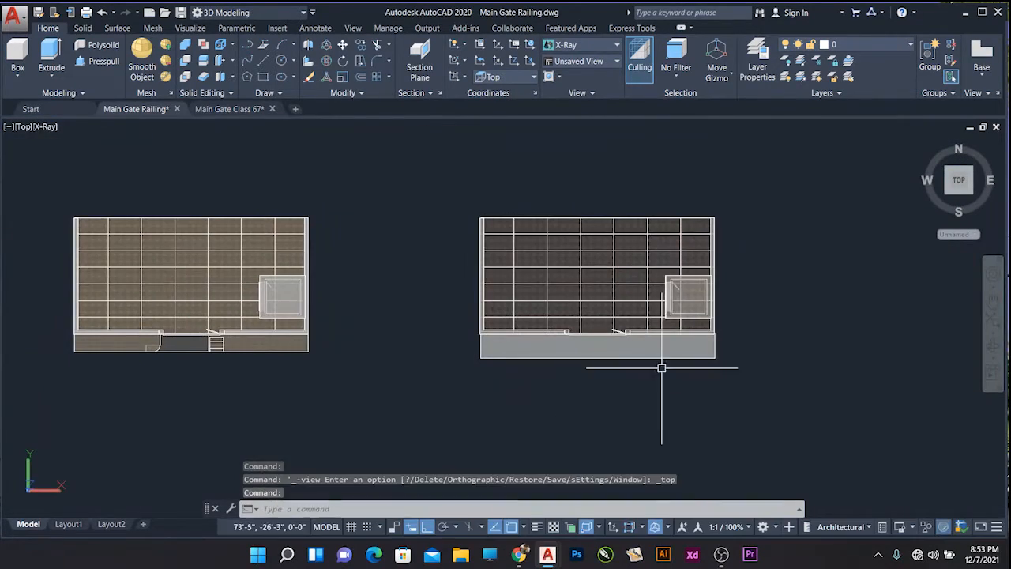
scroll(747, 350, up, 3)
scroll(409, 323, up, 2)
scroll(447, 289, up, 2)
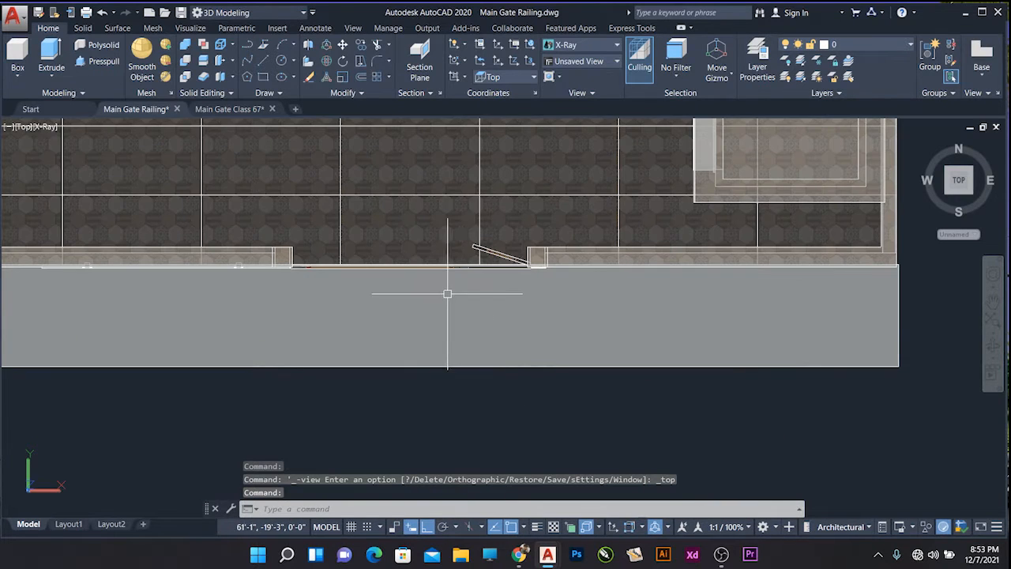
scroll(517, 268, up, 2)
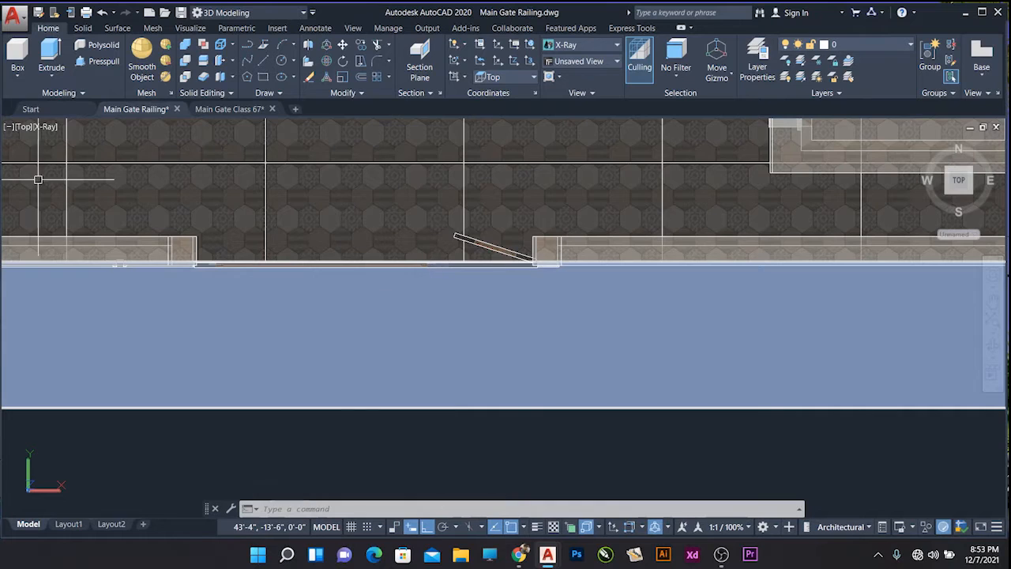
- Draw a straight line from the pillar beside the open wicket gate across the slab, ending past its front edge
click(263, 63)
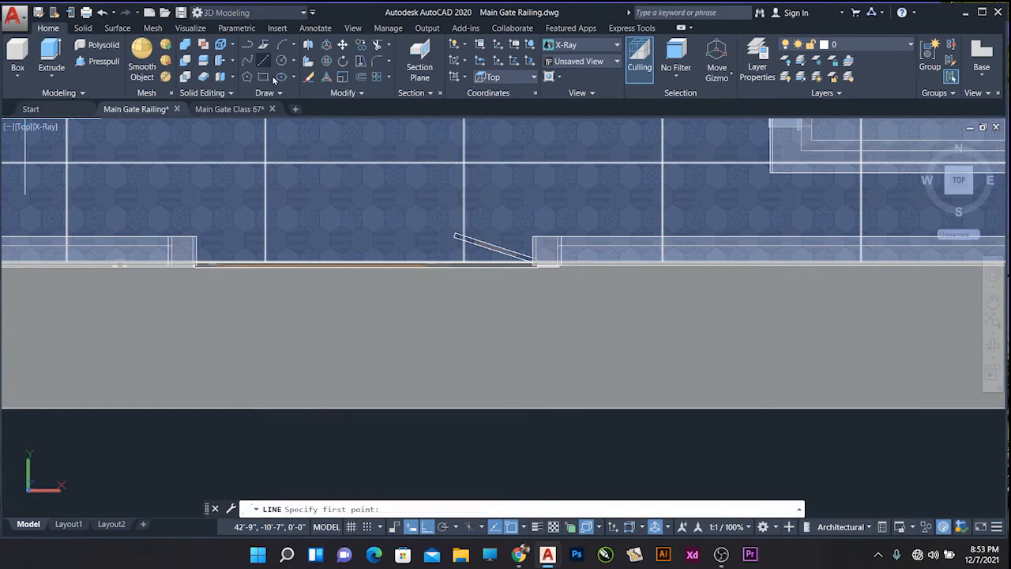
click(558, 264)
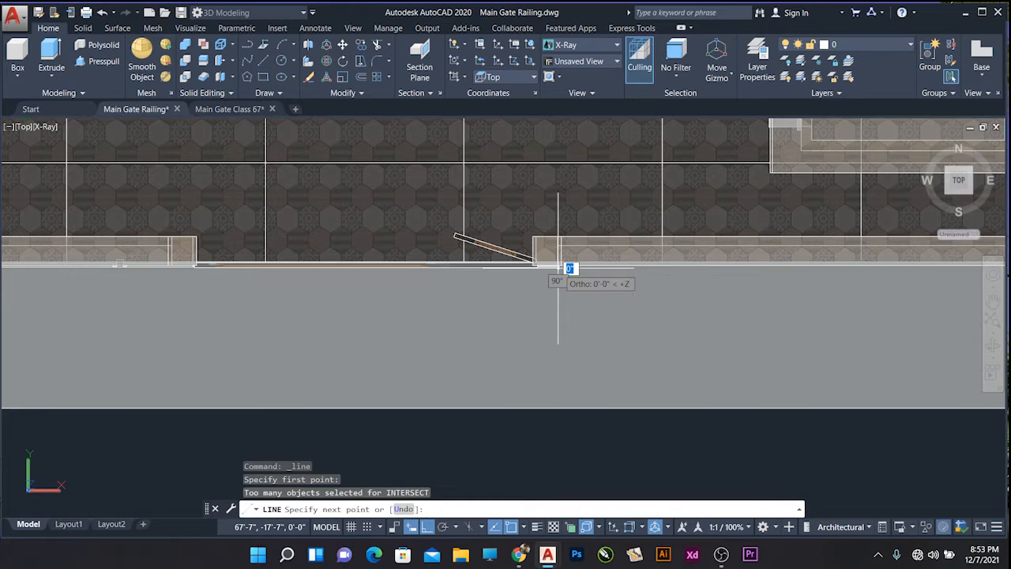
click(575, 433)
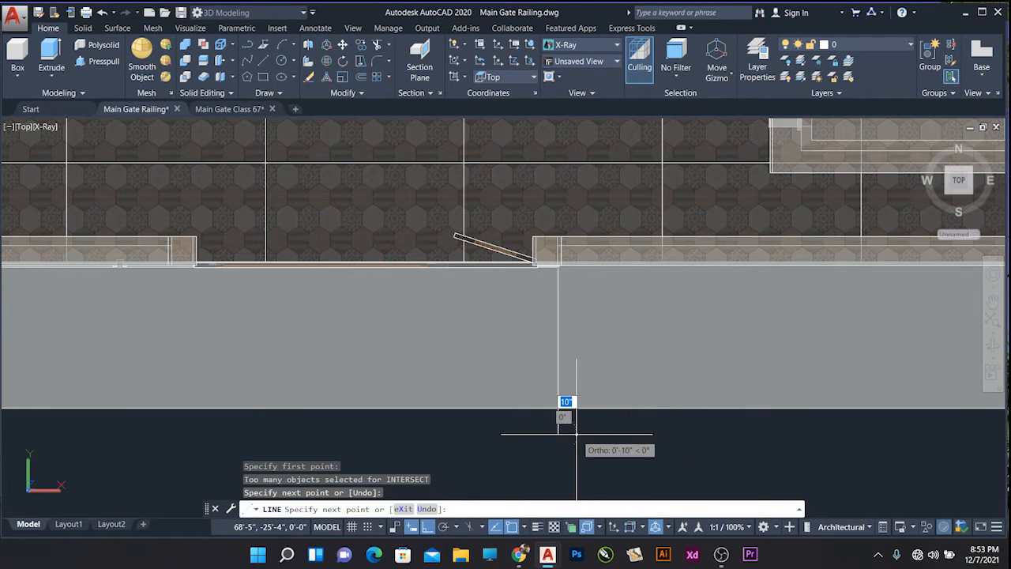
key(Return)
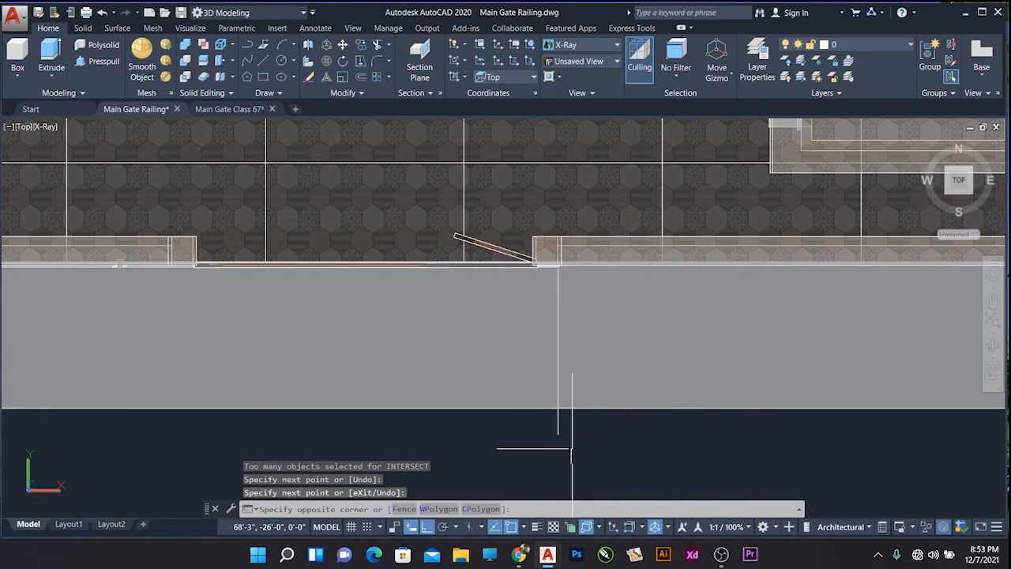
- Copy the line across the slab to three places: two close together near the wicket gate and one at the opposite pillar
click(540, 430)
text(co)
key(Return)
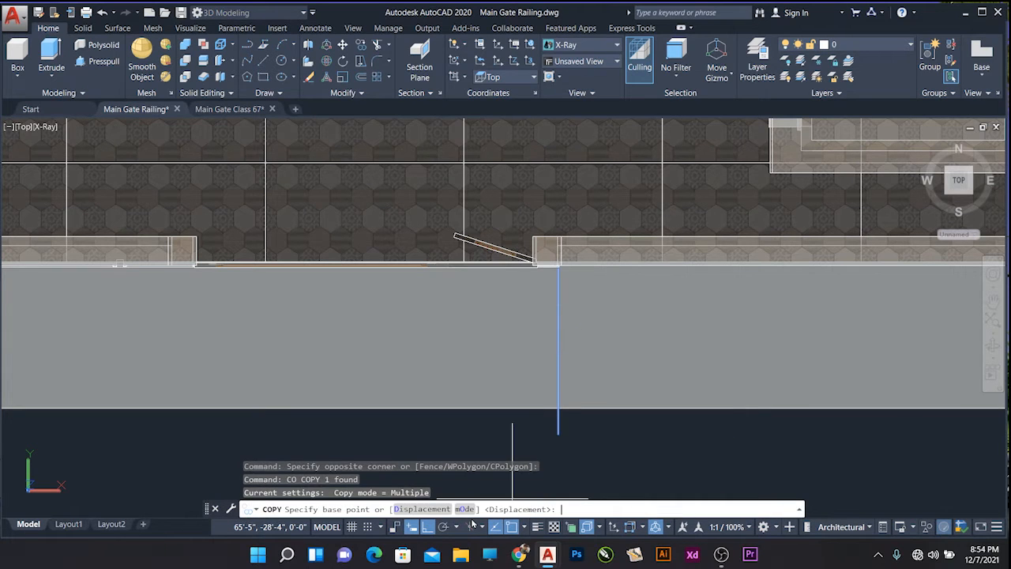
click(679, 455)
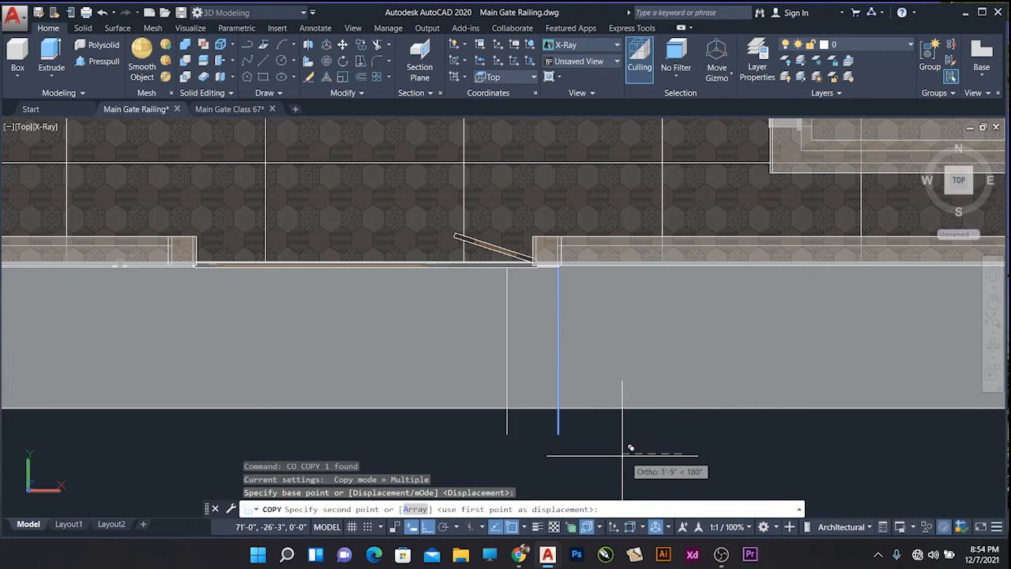
click(577, 444)
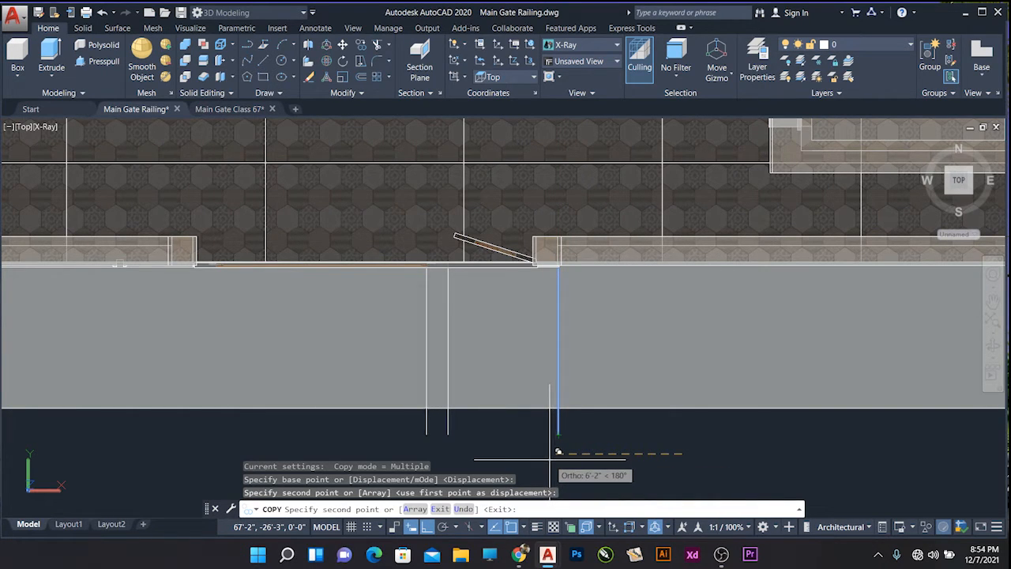
click(558, 452)
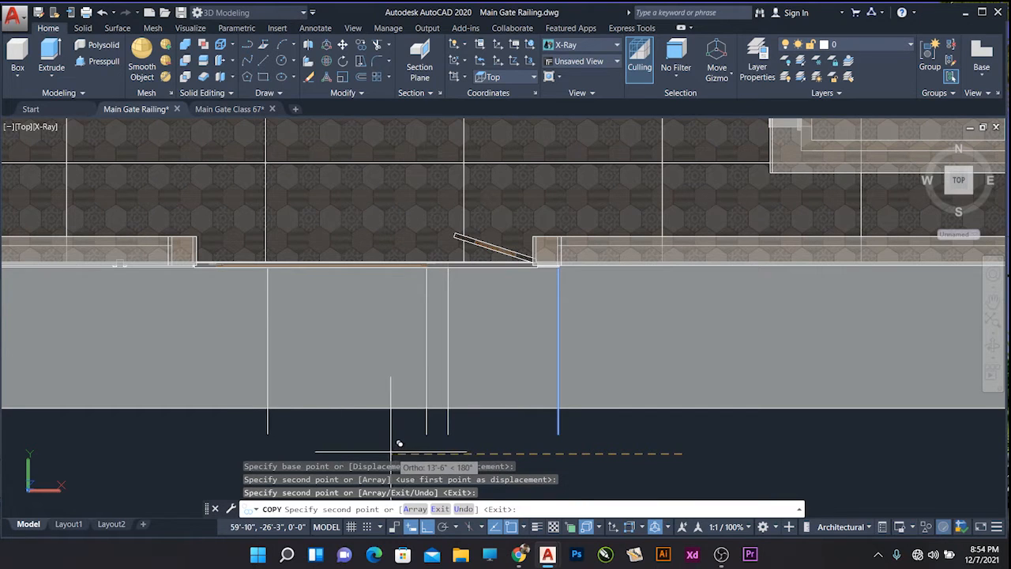
click(292, 437)
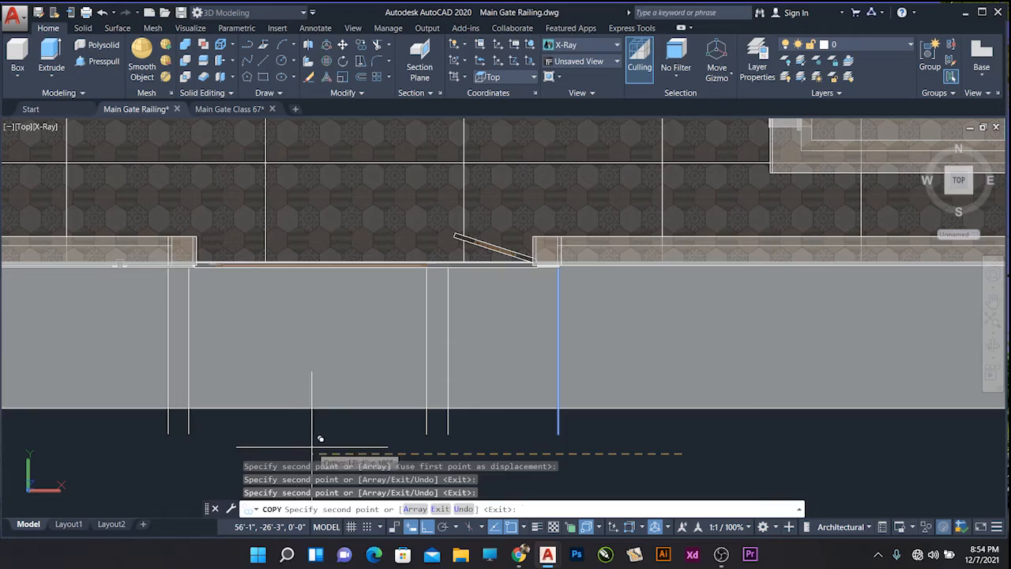
key(Return)
- Set the visual style to Realistic and view the dividing lines on the slab obliquely from the front
shift+middle_drag(441, 420, 470, 333)
scroll(548, 424, up, 5)
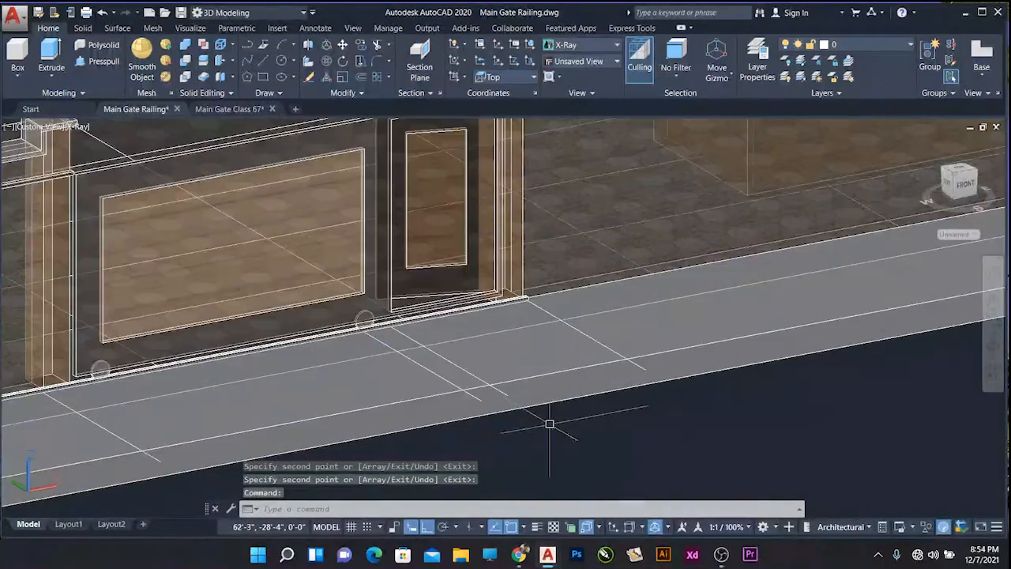
scroll(574, 417, down, 4)
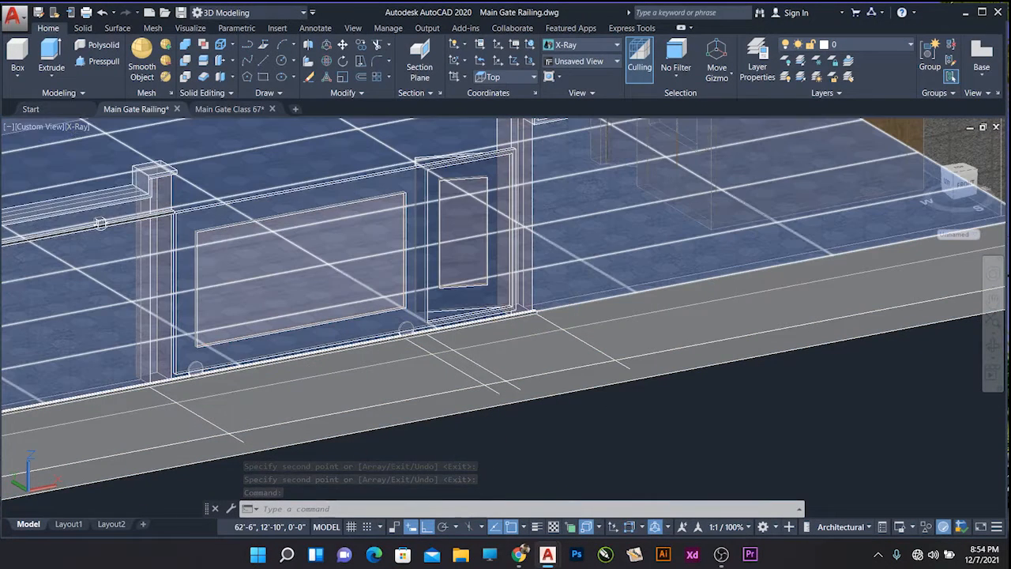
click(77, 127)
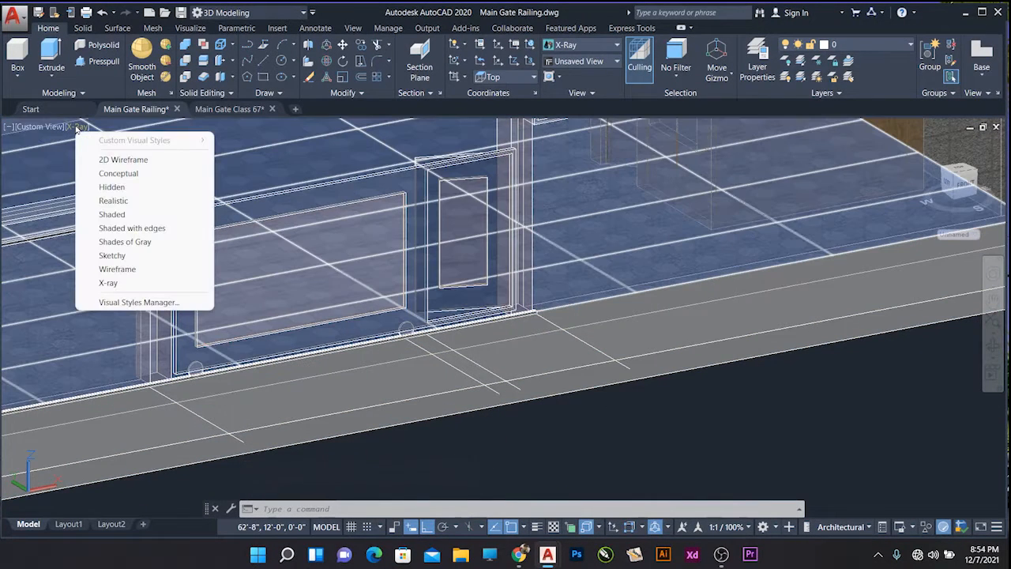
click(136, 204)
scroll(513, 422, up, 3)
middle_drag(577, 419, 470, 399)
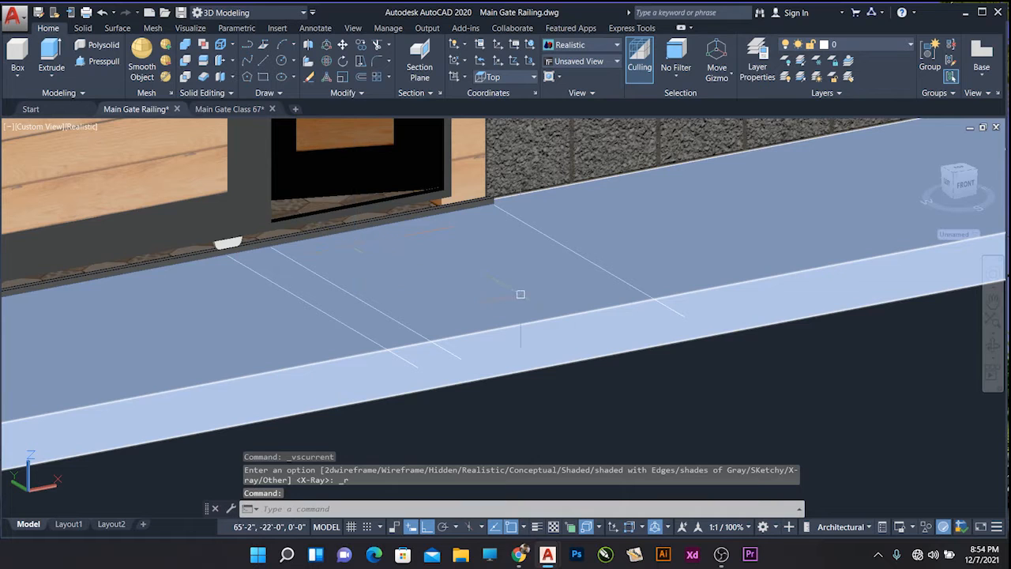
scroll(489, 306, down, 5)
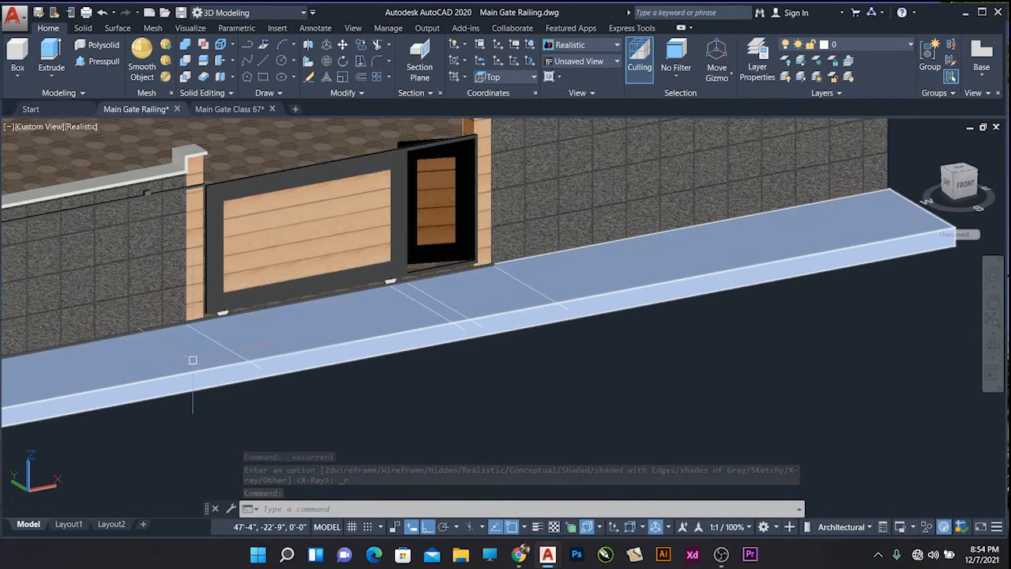
scroll(170, 361, up, 2)
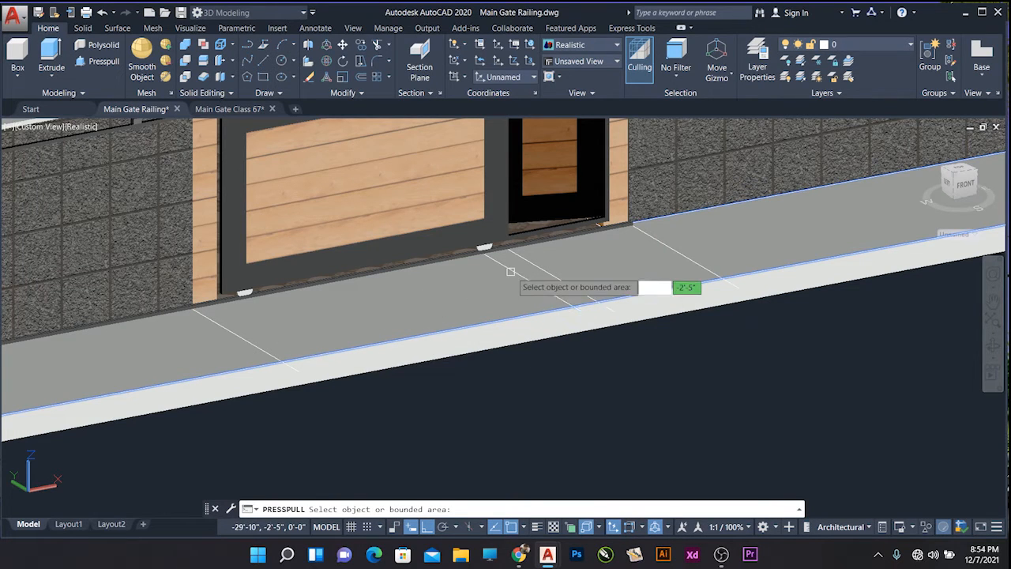
key(Escape)
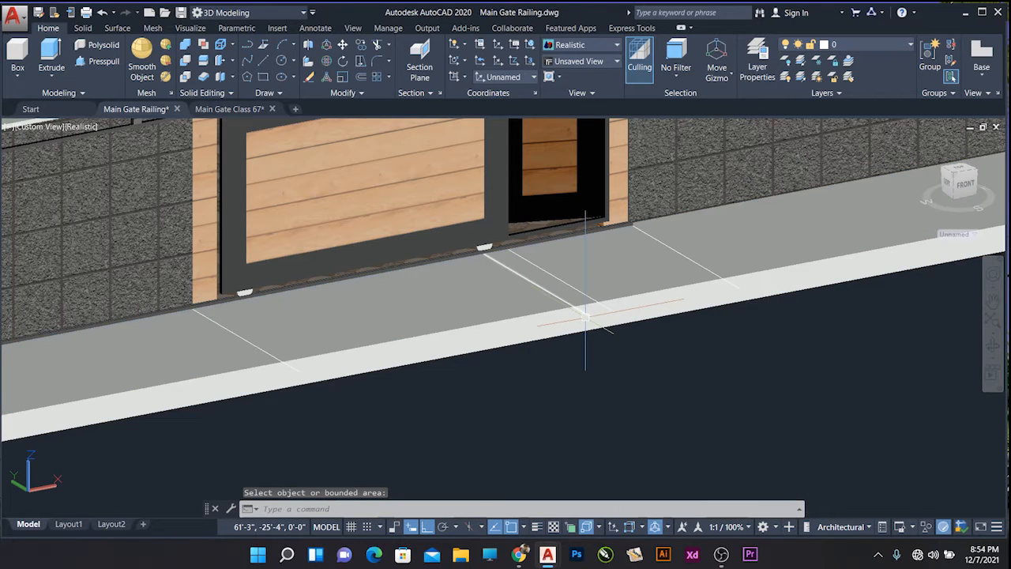
- Move the two closely spaced dividing lines together about 4 inches along the slab toward the wicket gate side
click(587, 316)
click(611, 303)
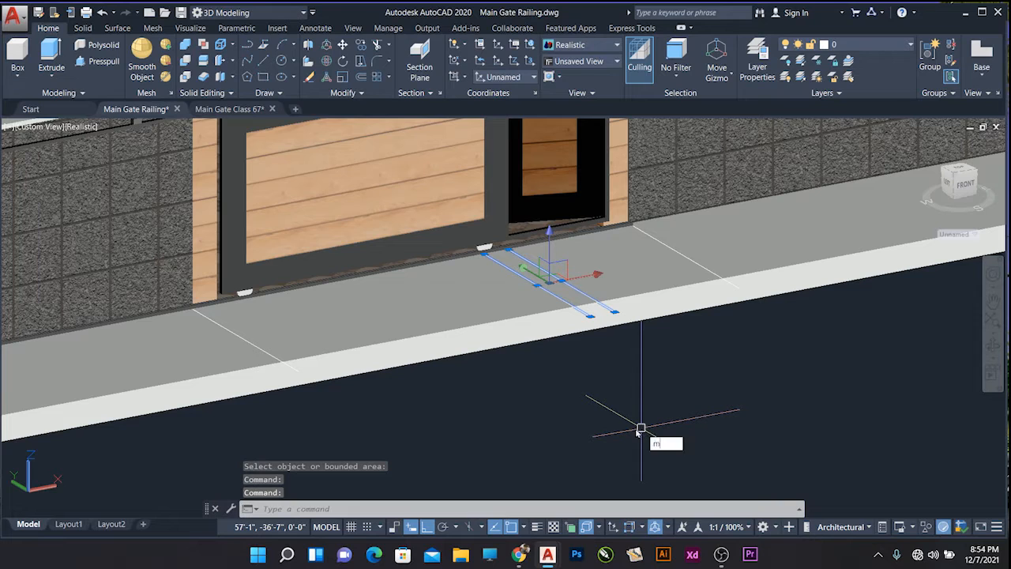
key(Return)
click(612, 414)
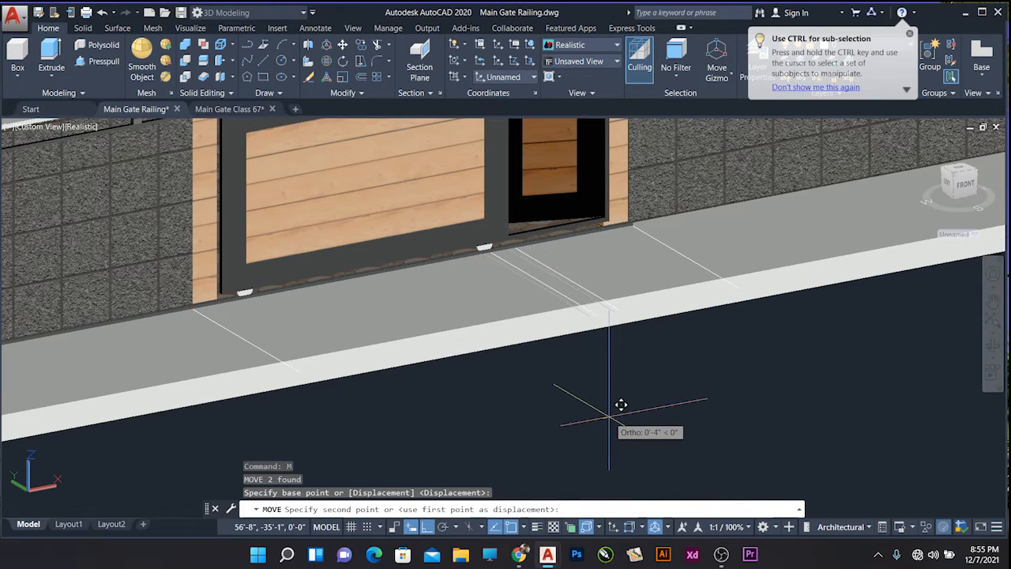
click(609, 416)
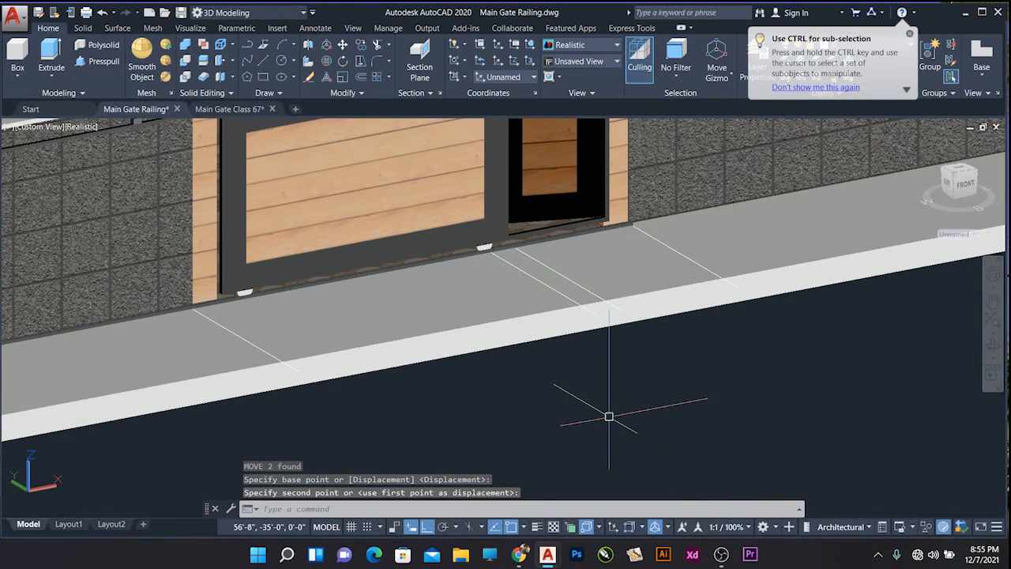
key(Escape)
- Move the dividing line on the main gate side of the close pair about 6 inches toward its neighbour
click(591, 338)
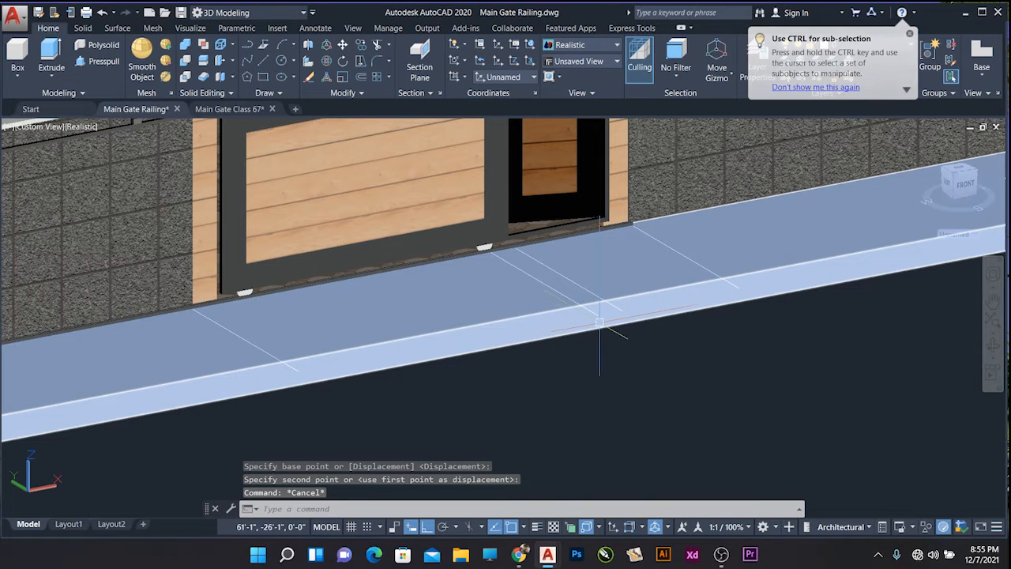
click(598, 314)
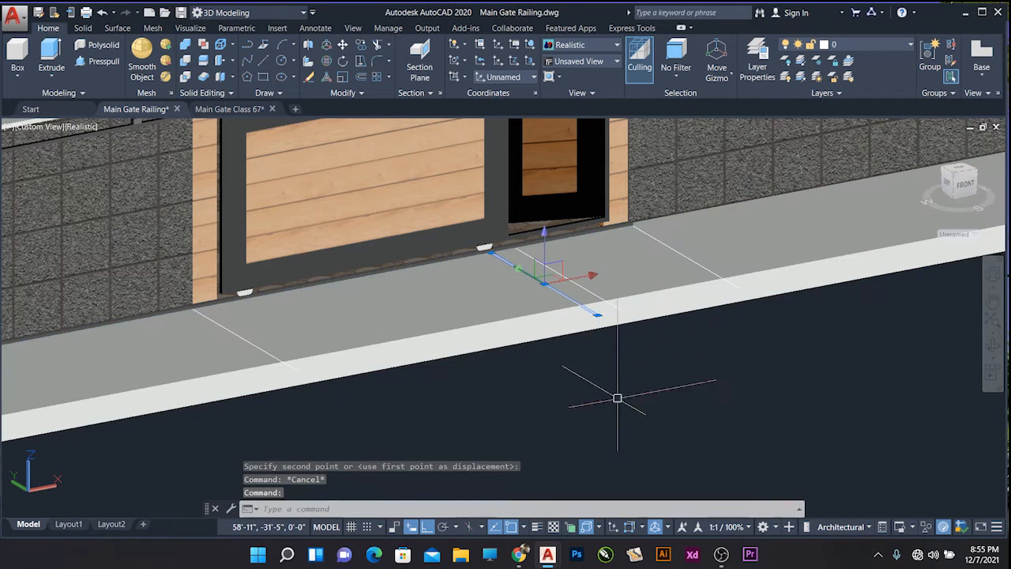
text(m)
key(Return)
click(626, 402)
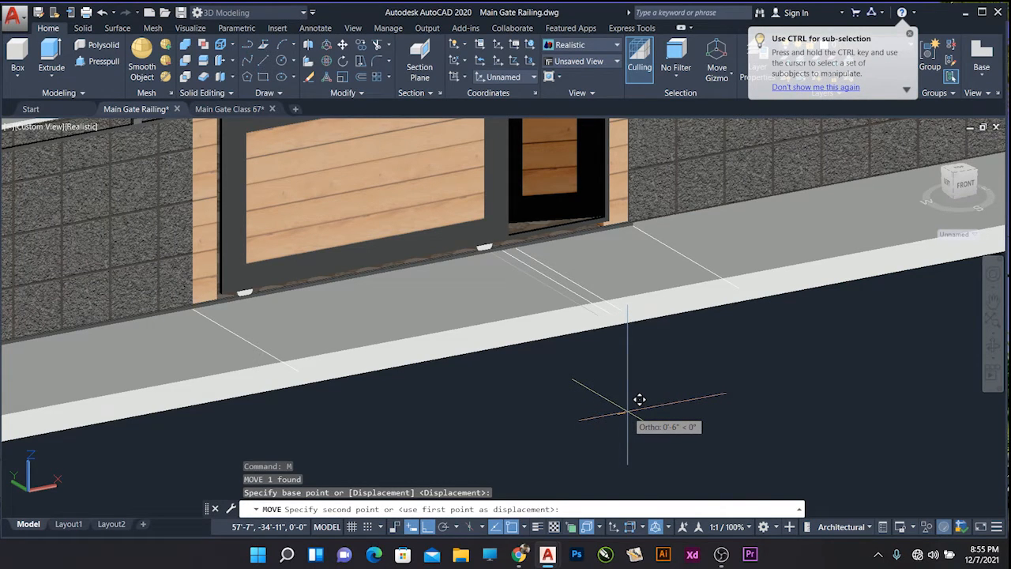
key(Escape)
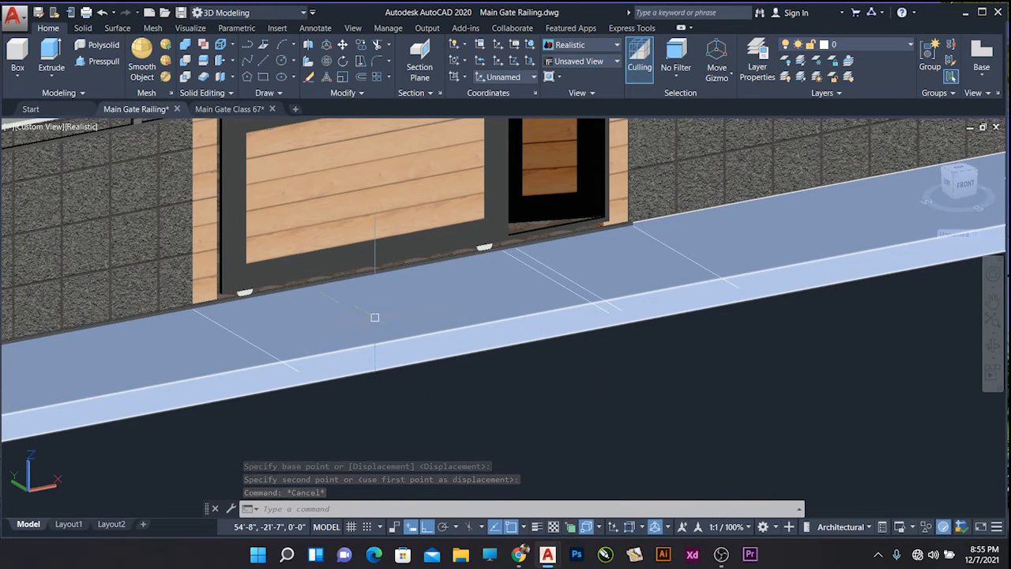
scroll(335, 322, down, 2)
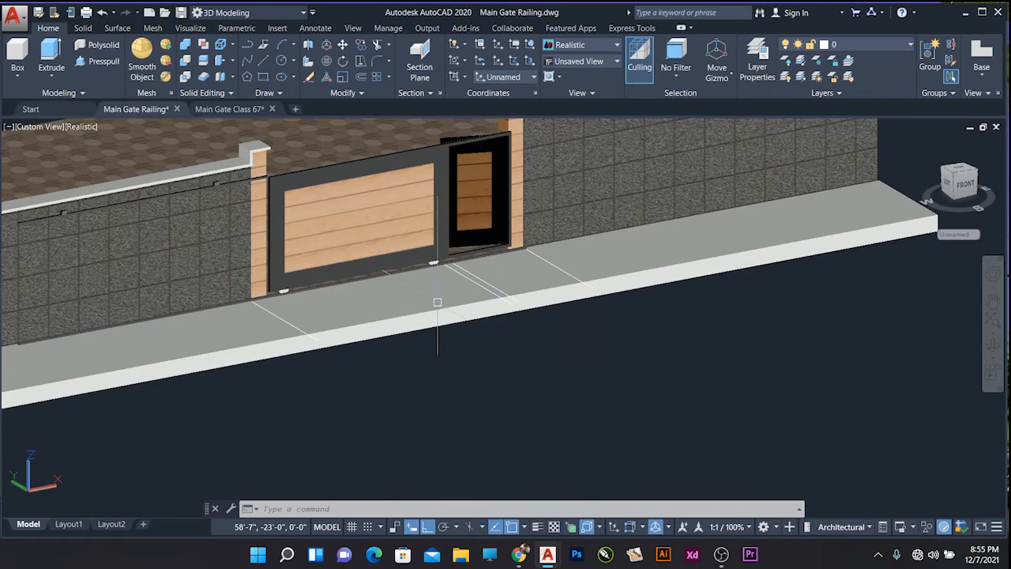
click(251, 46)
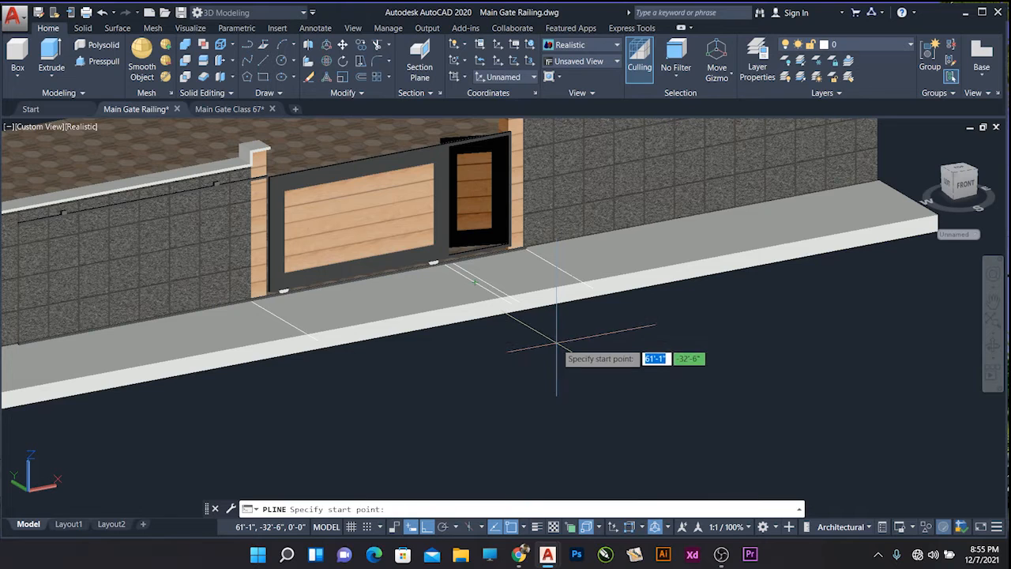
click(558, 343)
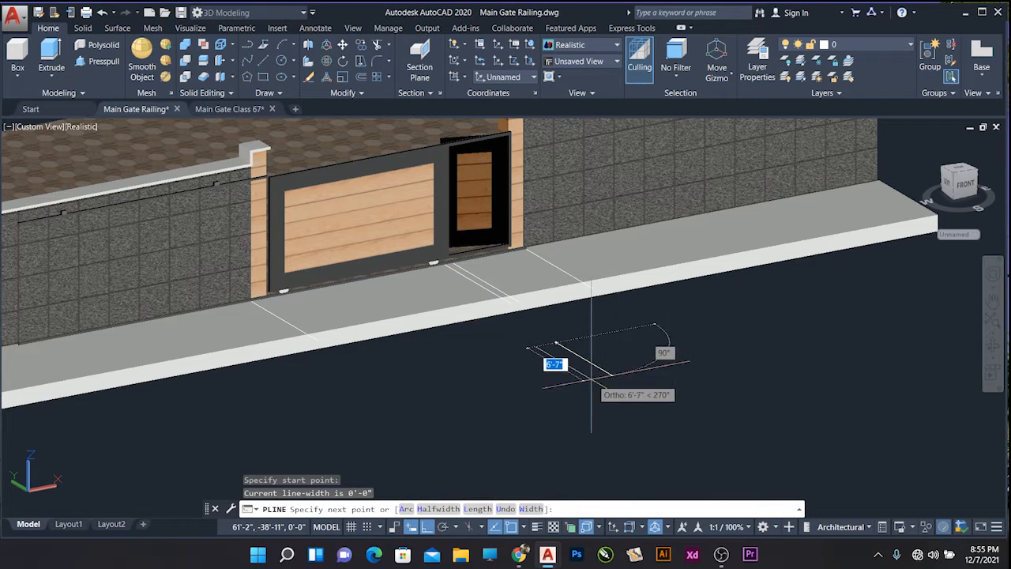
key(Escape)
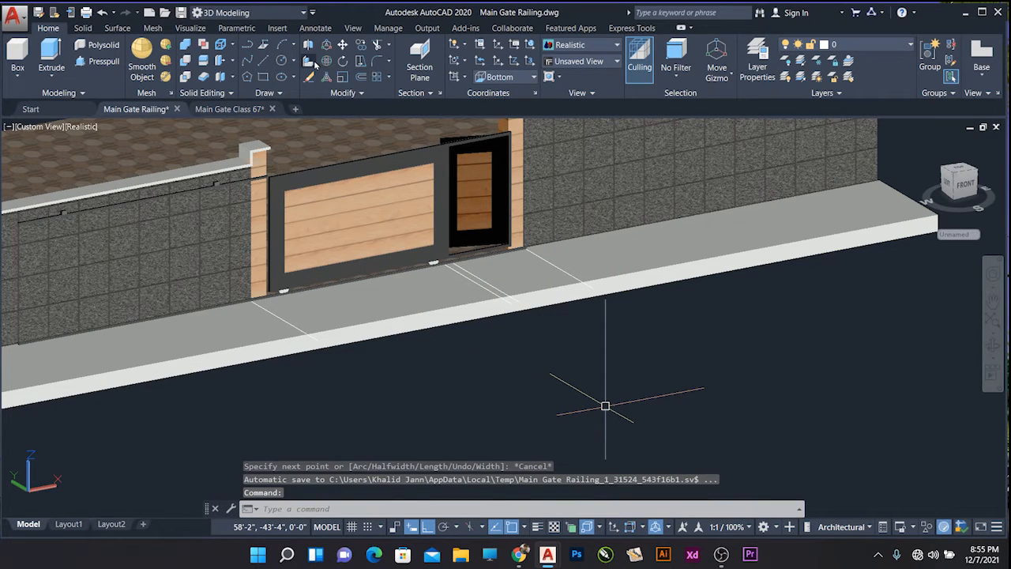
- In the empty space before the slab, draw a 1-inch line straight down, then continue it 6' horizontally away from the slab
text(l)
key(Return)
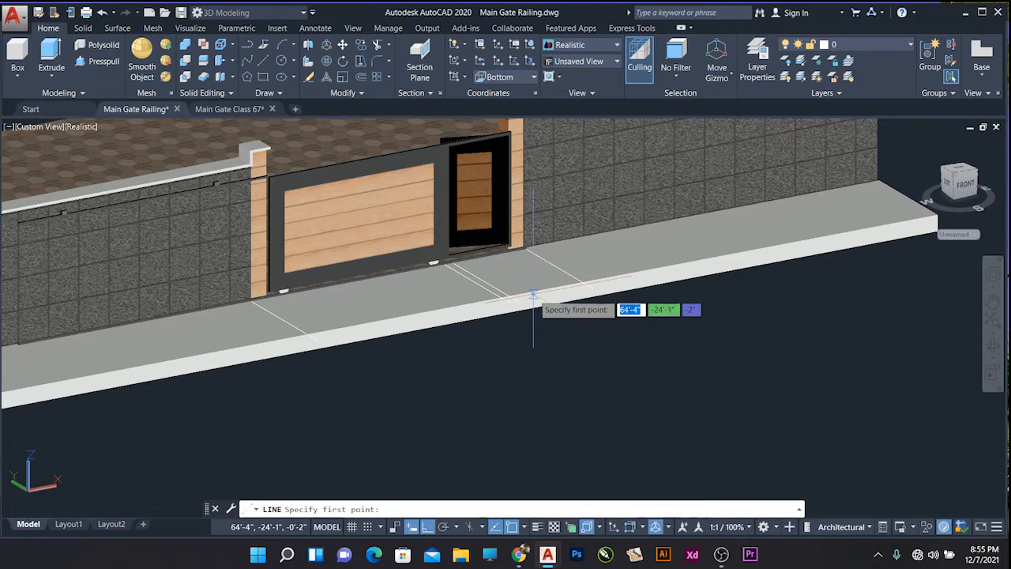
click(550, 338)
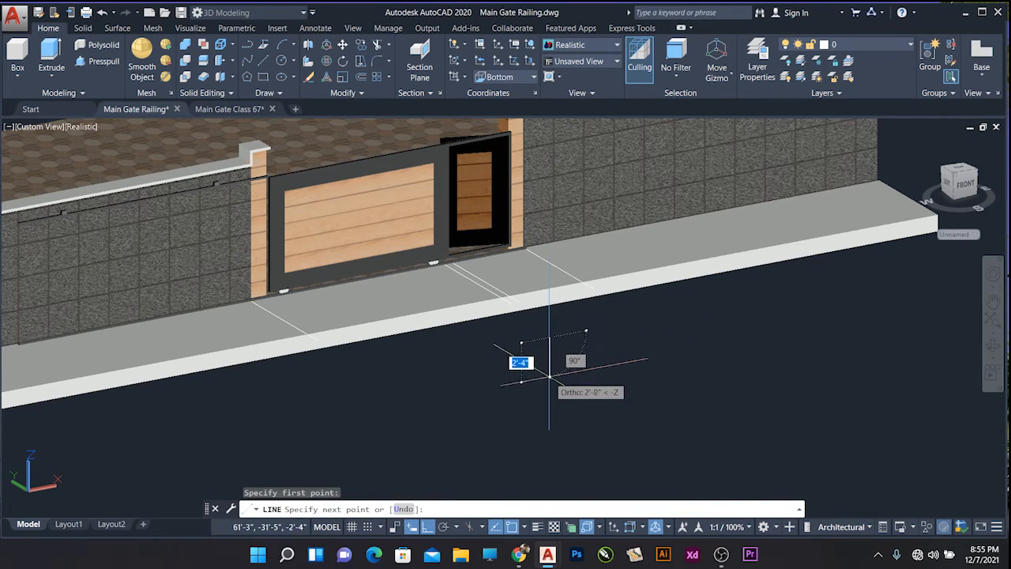
key(Return)
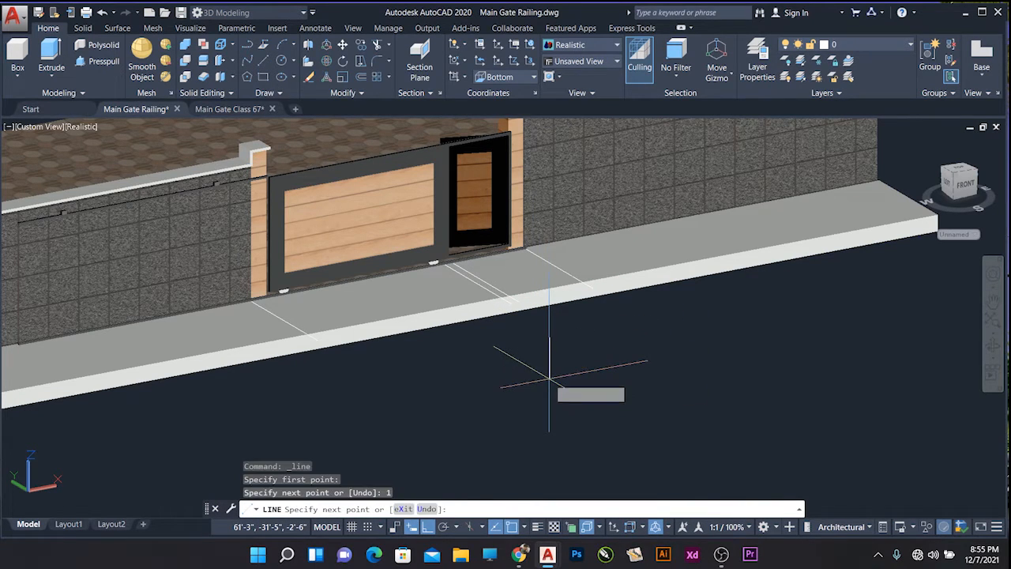
scroll(542, 361, up, 5)
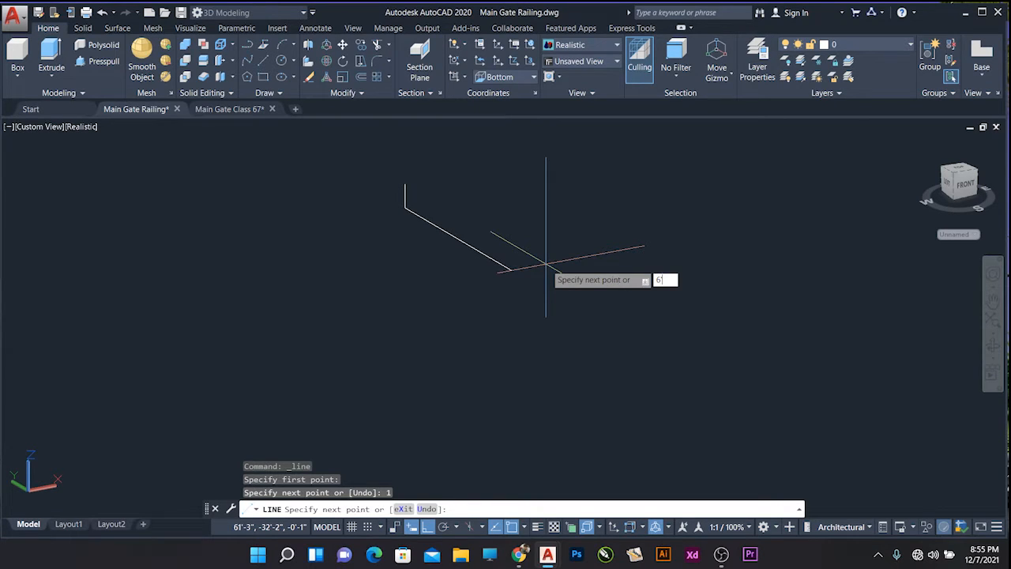
key(Return)
- Close the thin triangular ramp profile with a sloping line from the outer end to the top of the short vertical line
scroll(545, 263, down, 3)
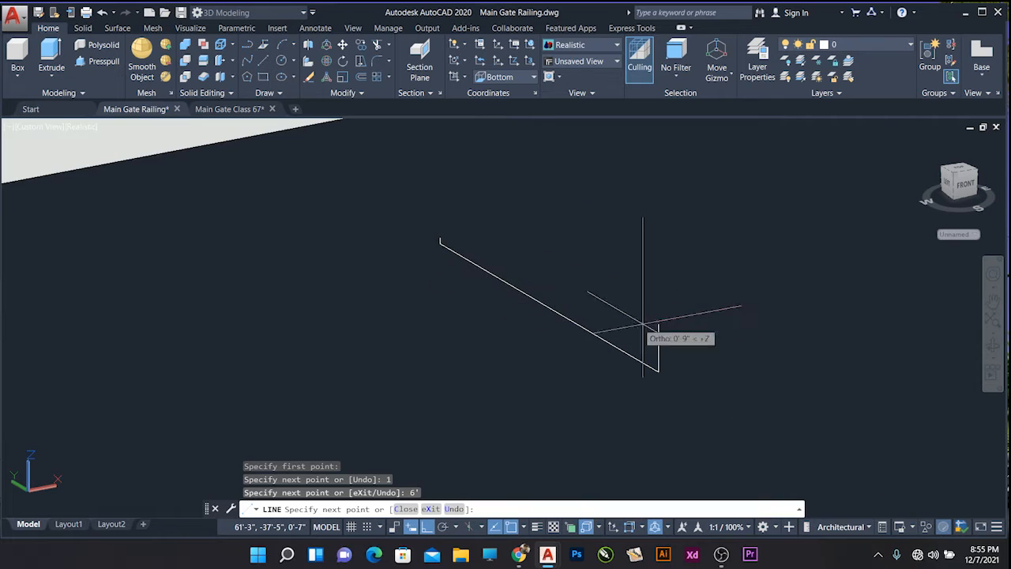
scroll(442, 239, up, 4)
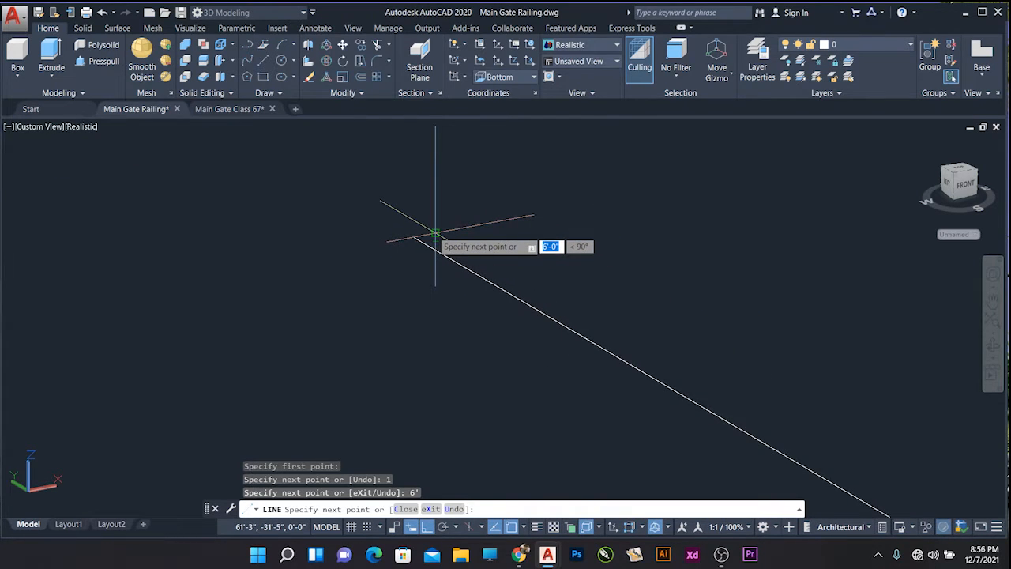
click(435, 235)
scroll(433, 231, down, 5)
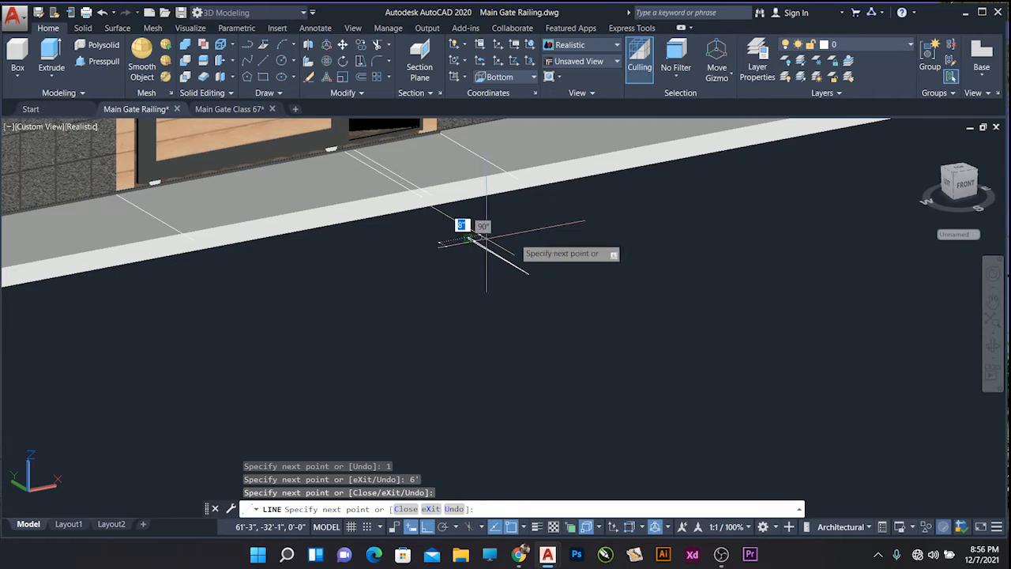
scroll(454, 237, up, 5)
key(Escape)
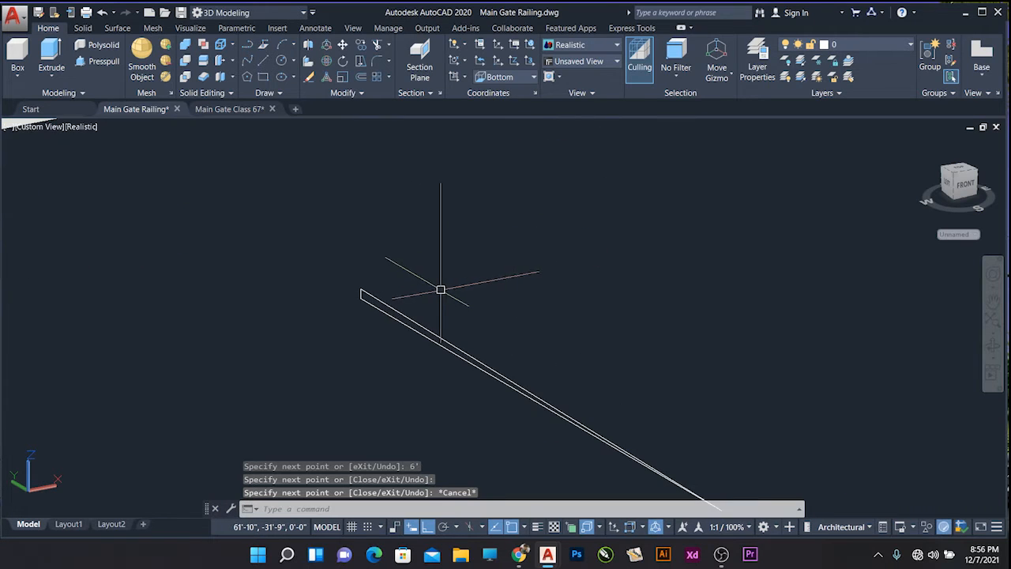
- Join the three lines of the triangular ramp profile into a single polyline
scroll(441, 290, down, 2)
click(642, 467)
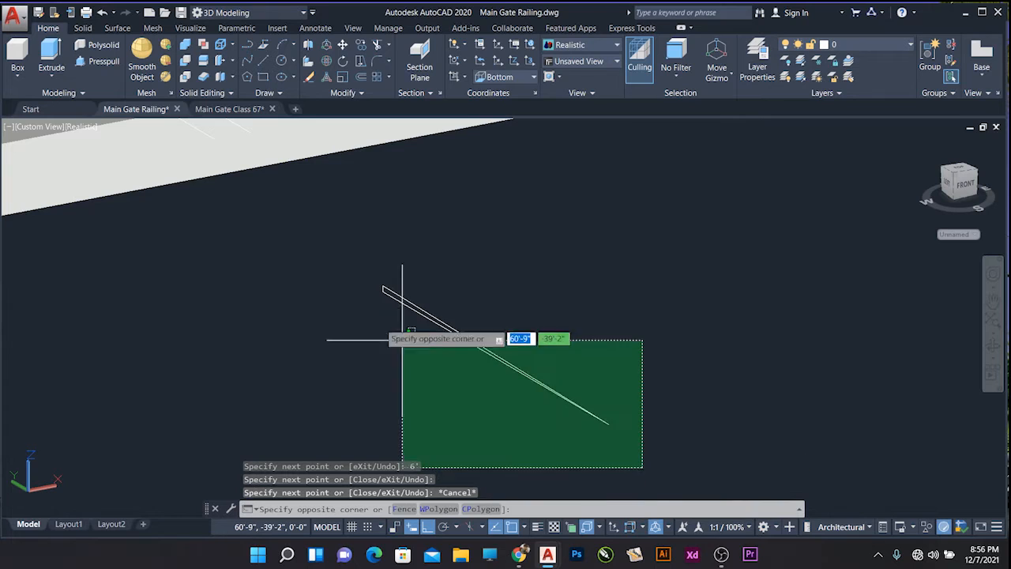
click(324, 261)
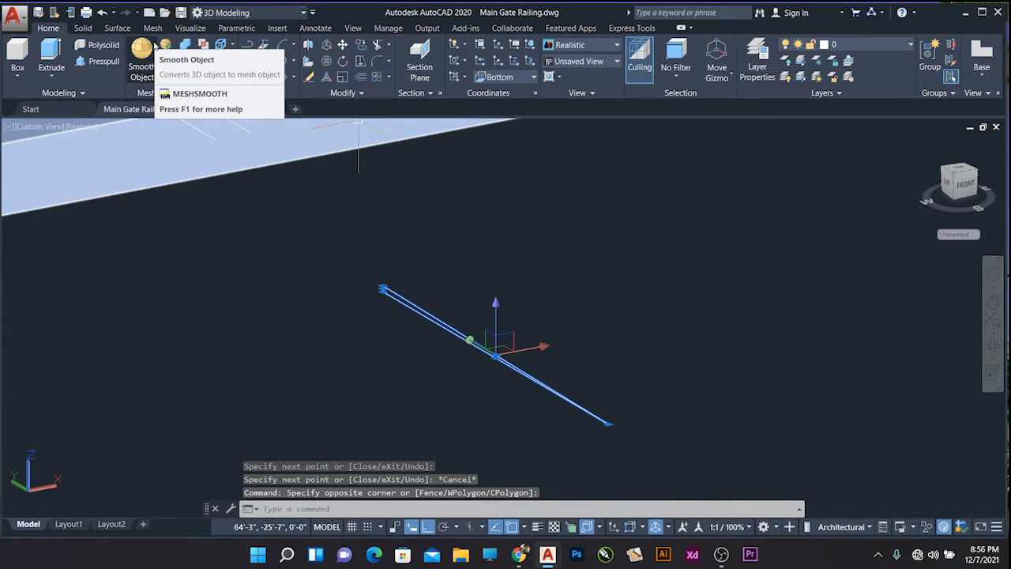
text(j)
key(Return)
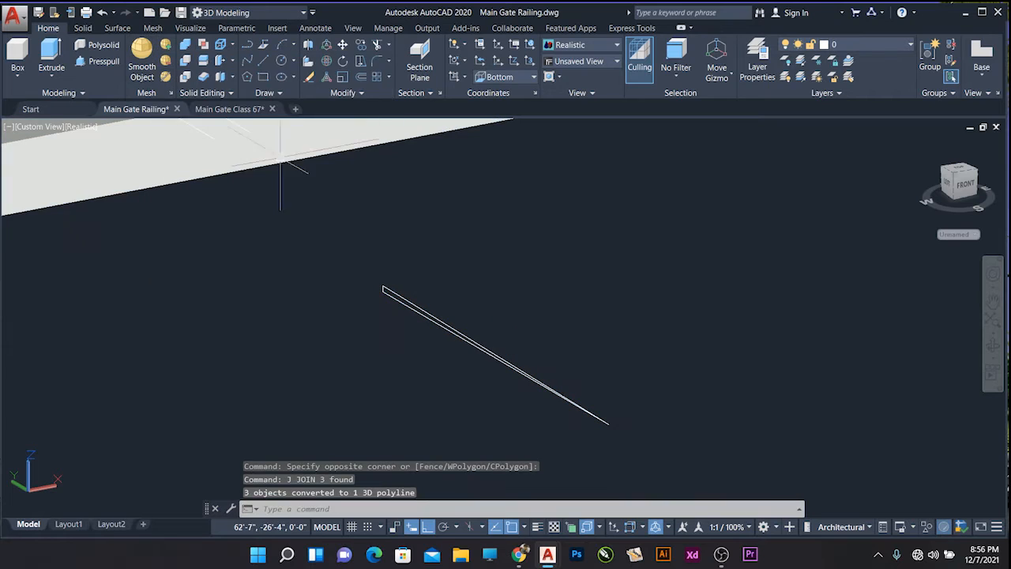
- Extrude the closed ramp profile 16' parallel to the slab, toward the pillar opposite the wicket gate
click(52, 51)
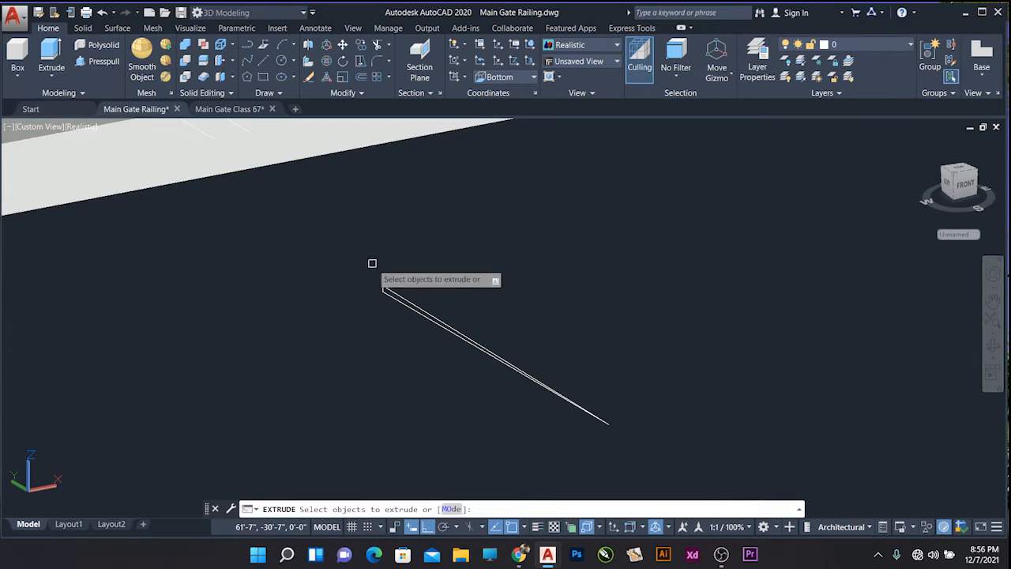
scroll(375, 264, up, 3)
click(402, 272)
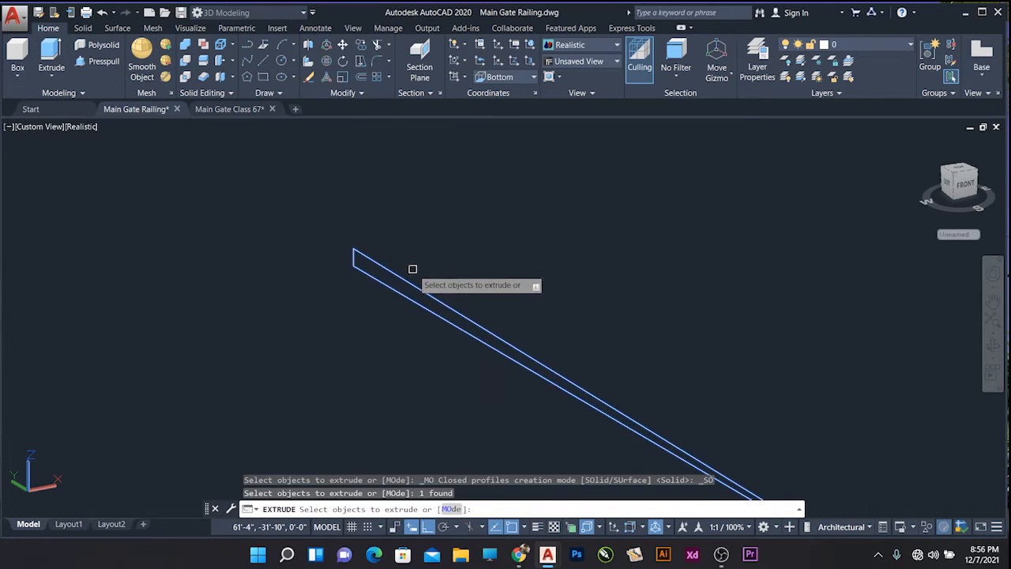
key(Return)
scroll(429, 235, down, 3)
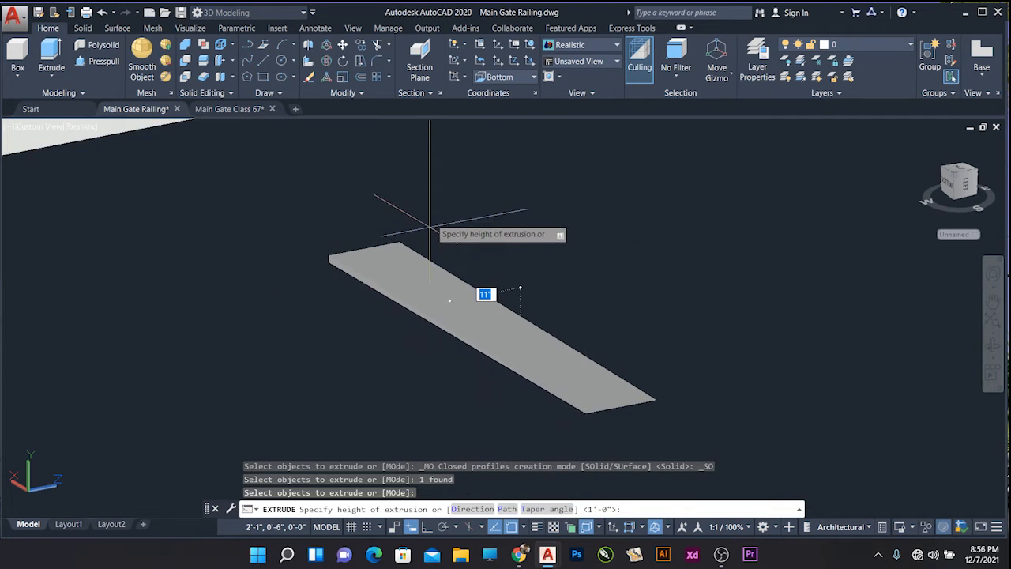
scroll(350, 355, up, 4)
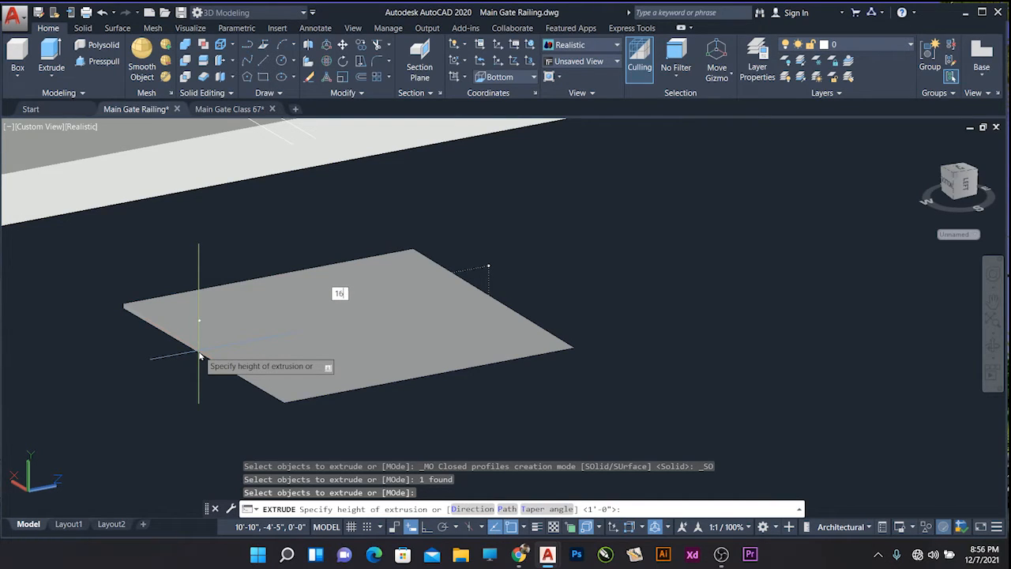
key(Return)
scroll(199, 351, down, 5)
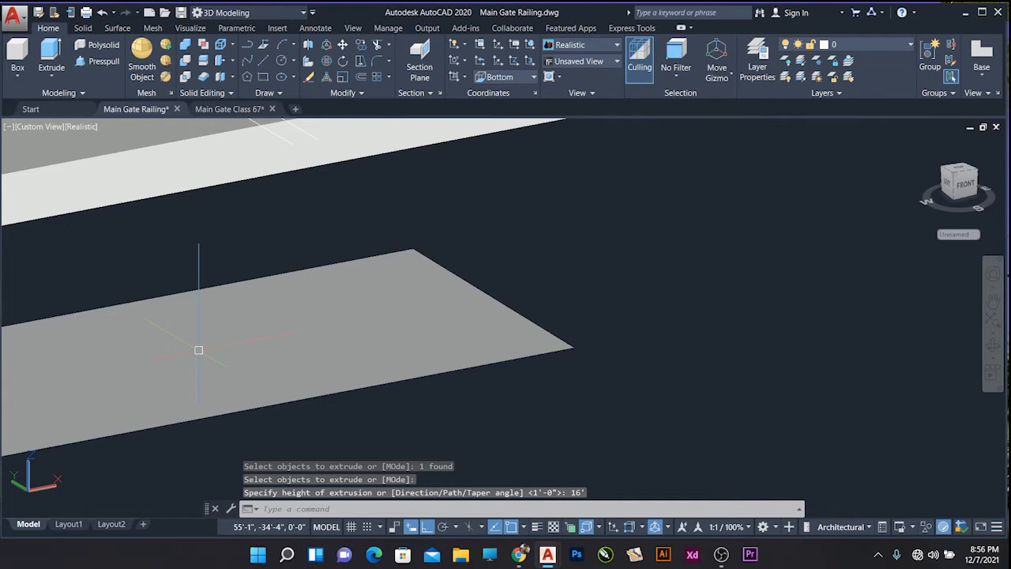
scroll(197, 374, up, 6)
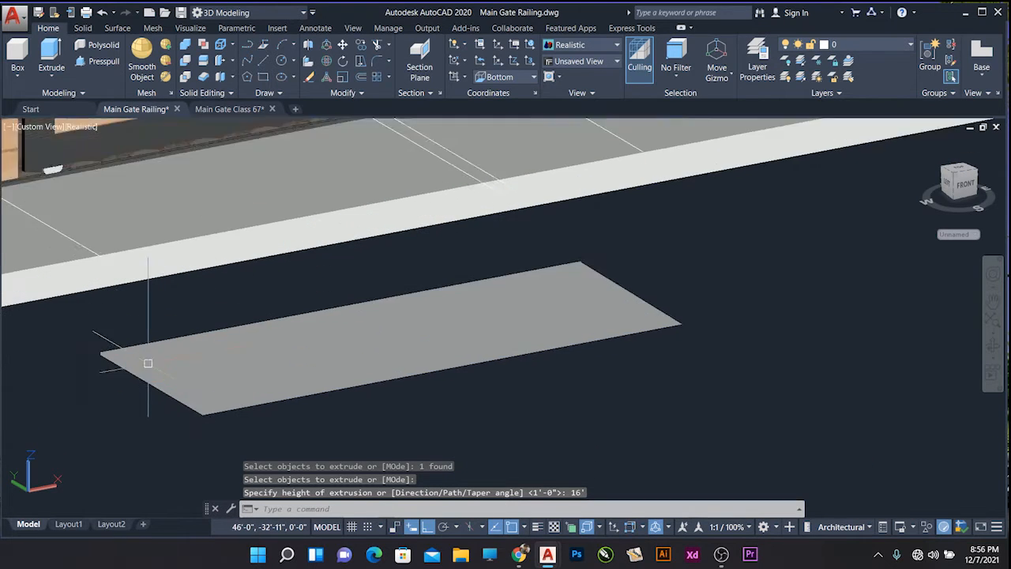
- Move the ramp solid by its inner lower corner onto the slab, at the dividing line beside the pillar opposite the wicket gate
scroll(168, 278, down, 3)
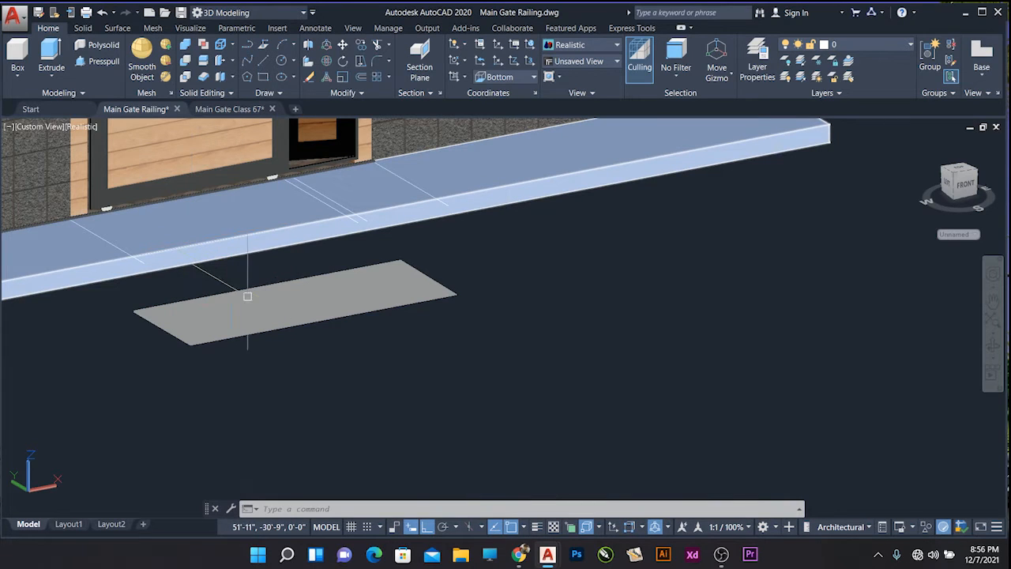
click(269, 324)
text(m)
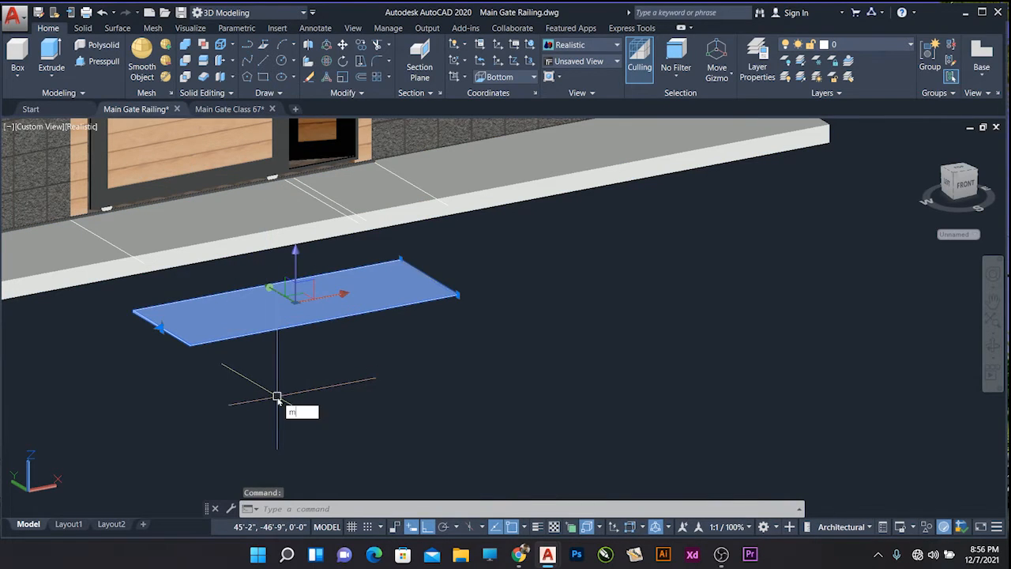
key(Return)
scroll(124, 304, up, 5)
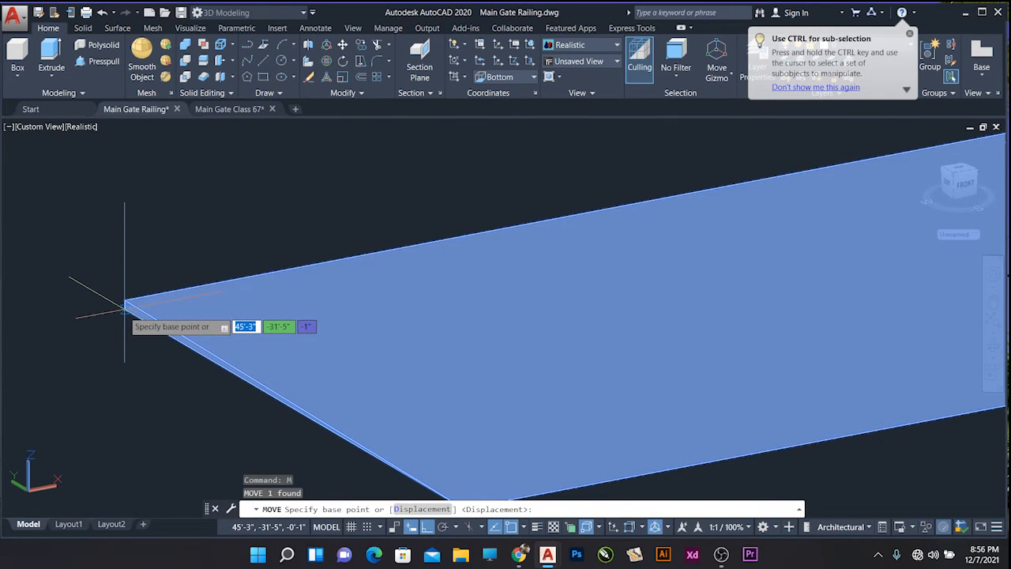
click(124, 308)
scroll(126, 304, down, 5)
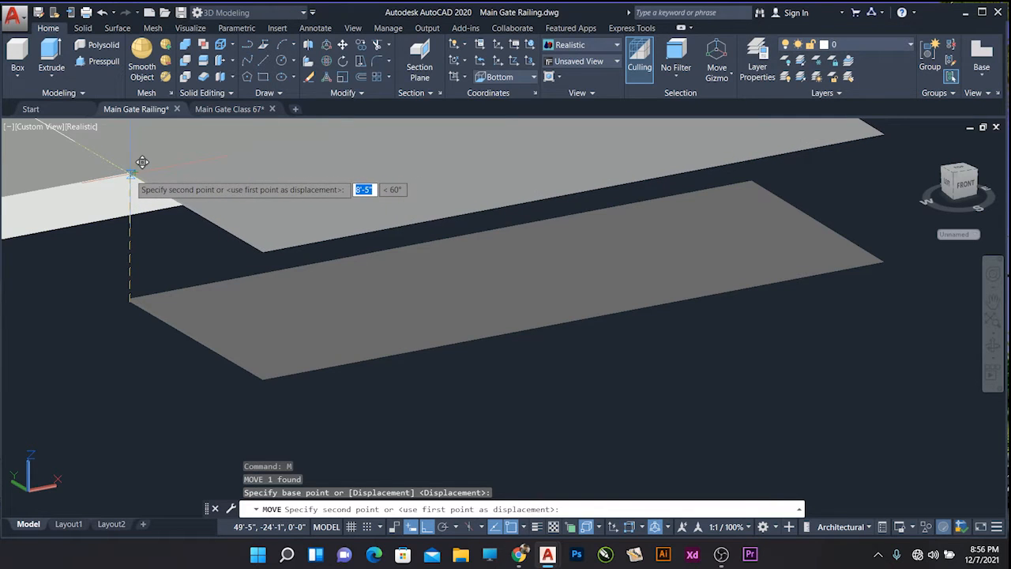
scroll(131, 173, down, 4)
scroll(109, 168, up, 3)
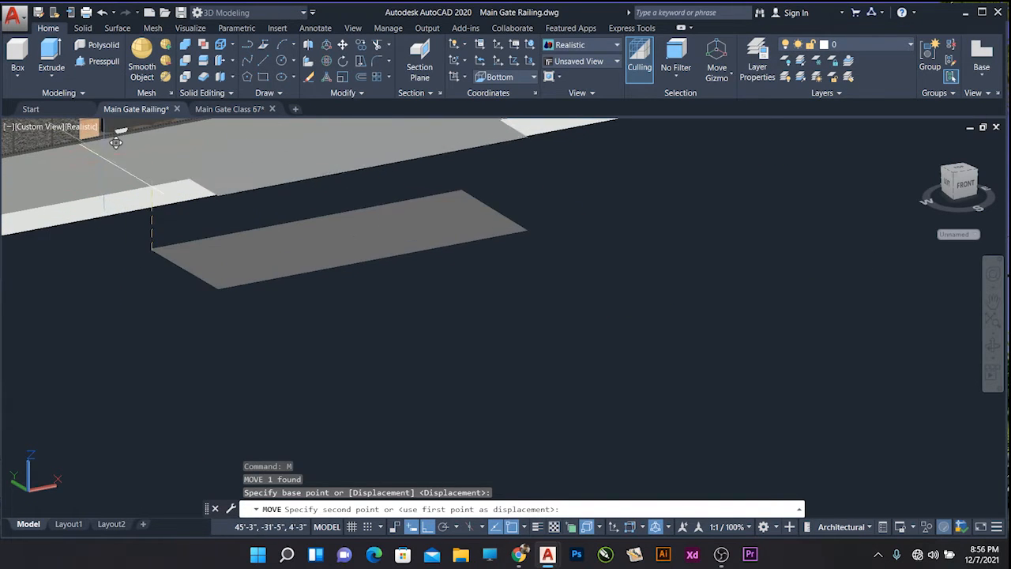
click(169, 230)
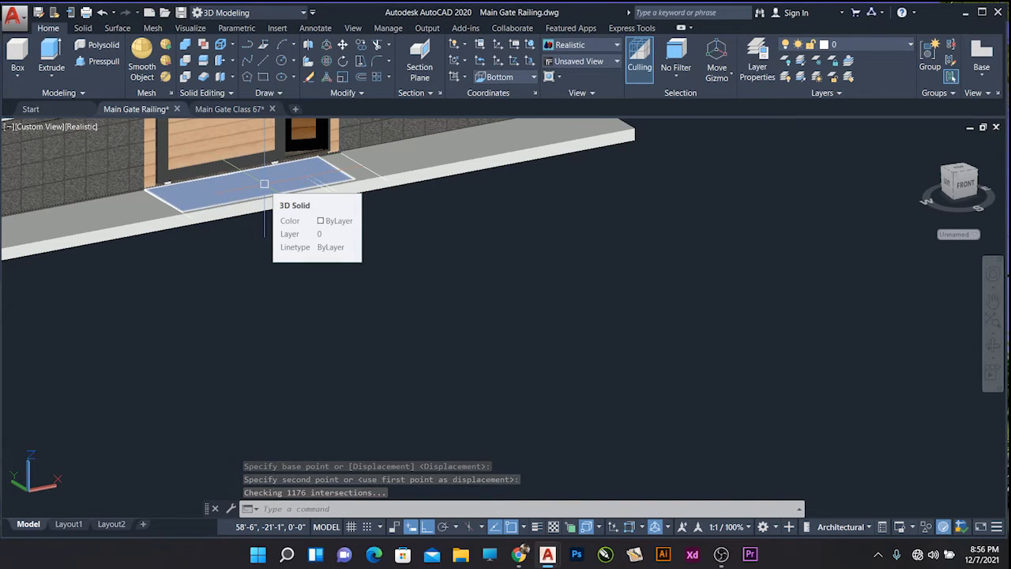
- Undo the move that placed the ramp solid on the sidewalk slab
click(265, 183)
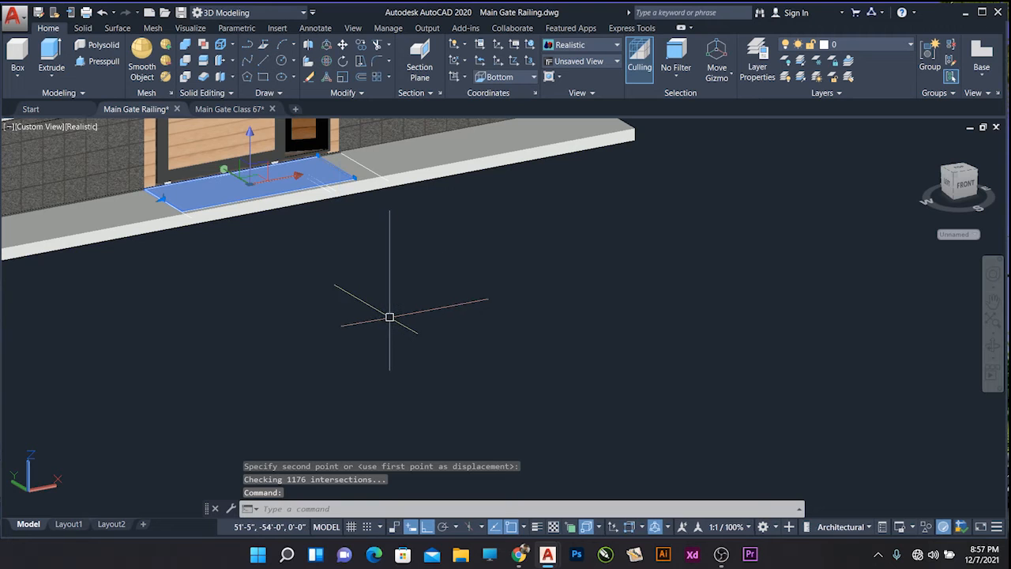
key(ctrl+z)
key(ctrl+z)
key(ctrl+z)
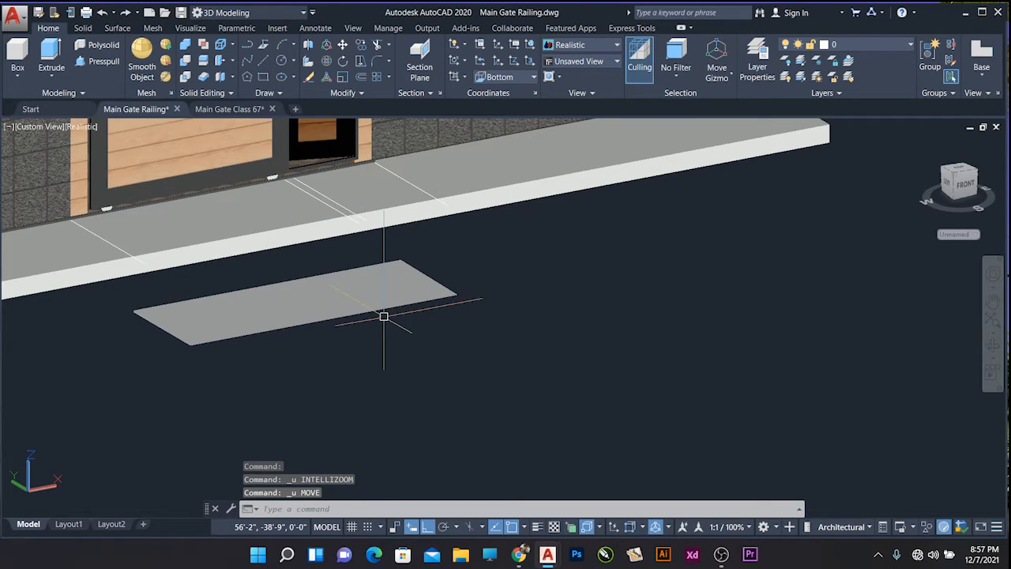
- Move the ramp solid farther out in front of the sidewalk slab, into empty space
scroll(297, 317, down, 4)
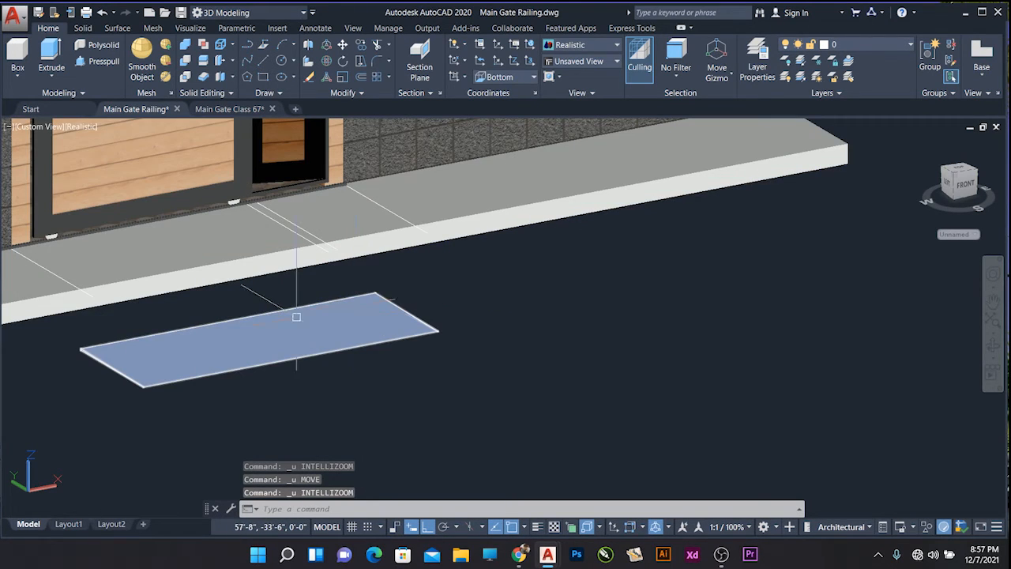
click(241, 338)
key(Return)
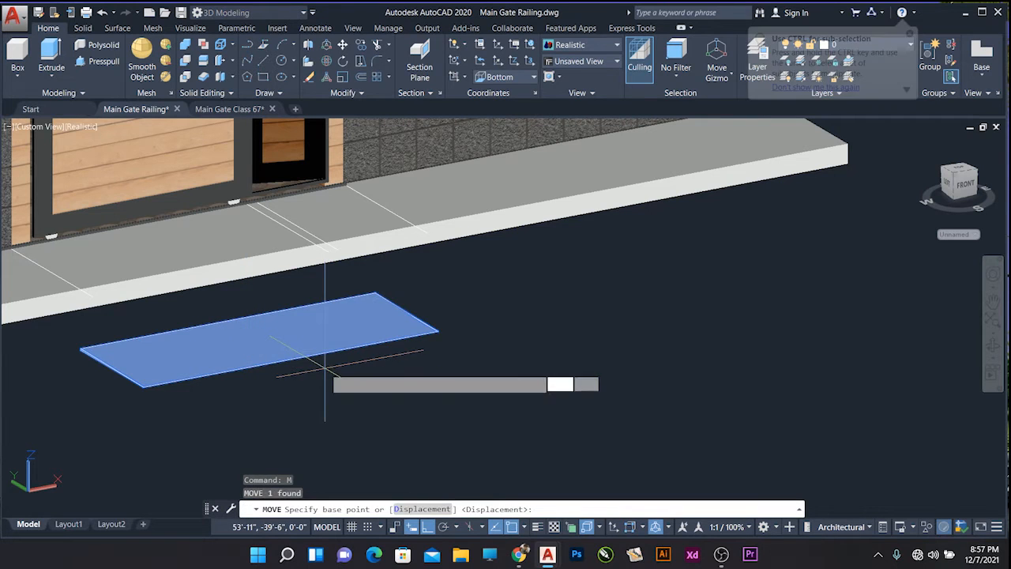
click(327, 361)
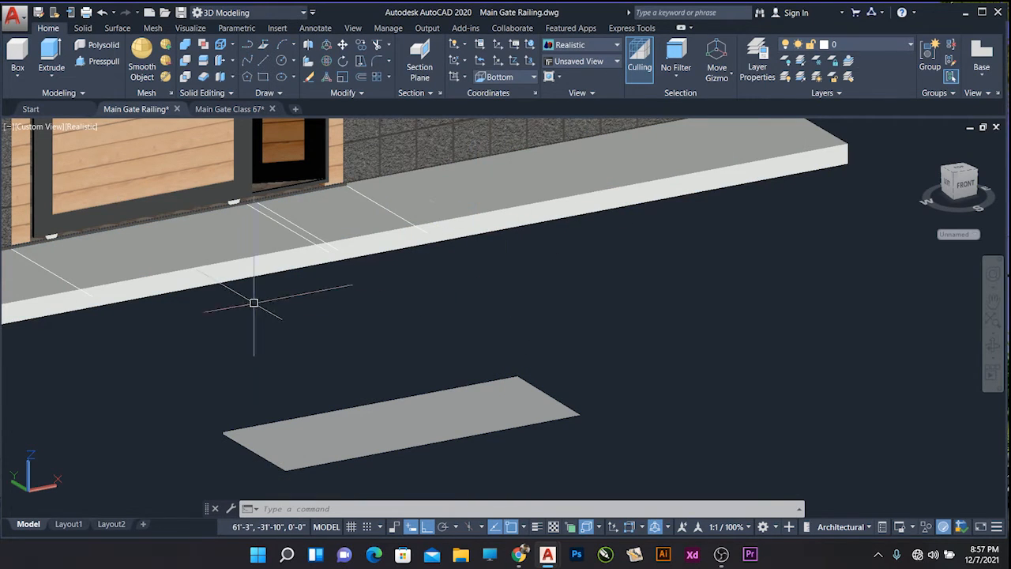
- Draw a rectangle on the slab before the main gate, from the dividing line's inner end at the pillar to the nearer paired line's crossing with the outer edge
middle_drag(207, 264, 362, 286)
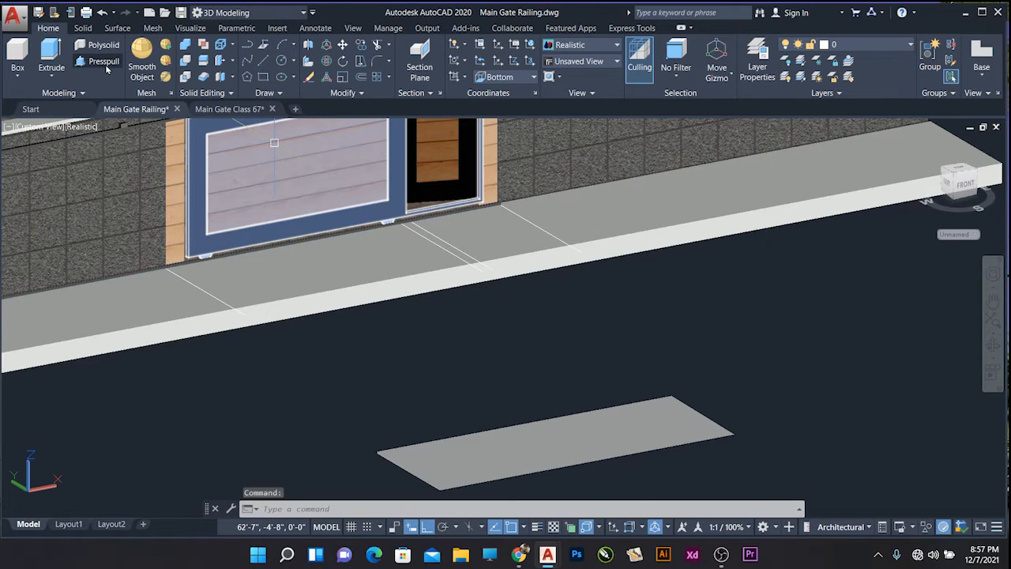
key(Escape)
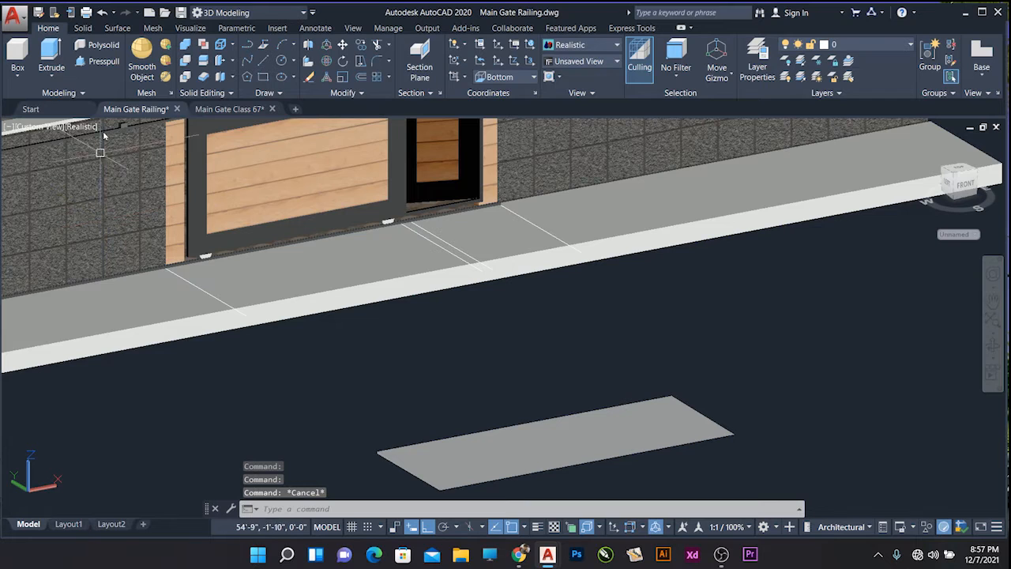
click(264, 76)
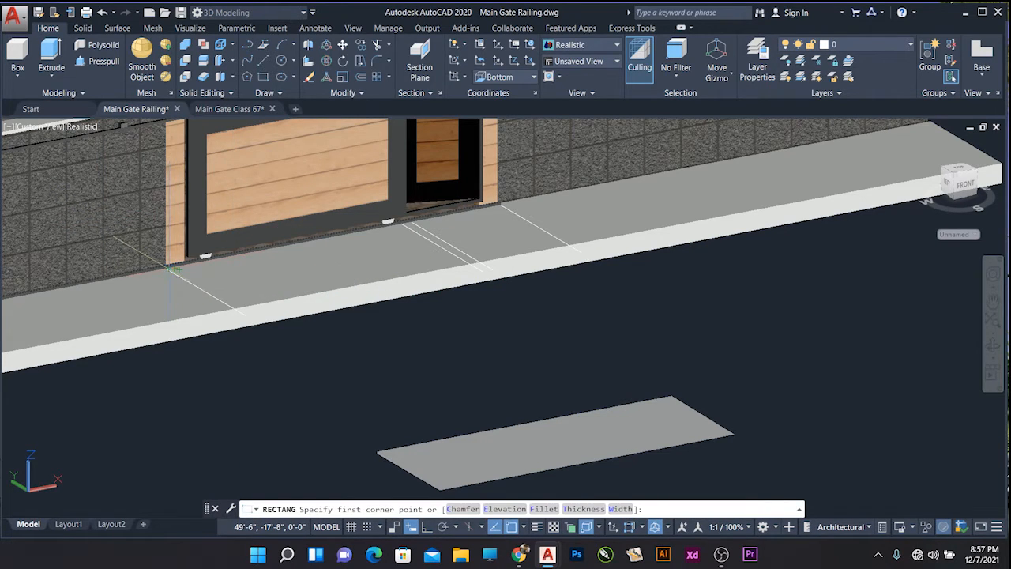
scroll(171, 270, up, 2)
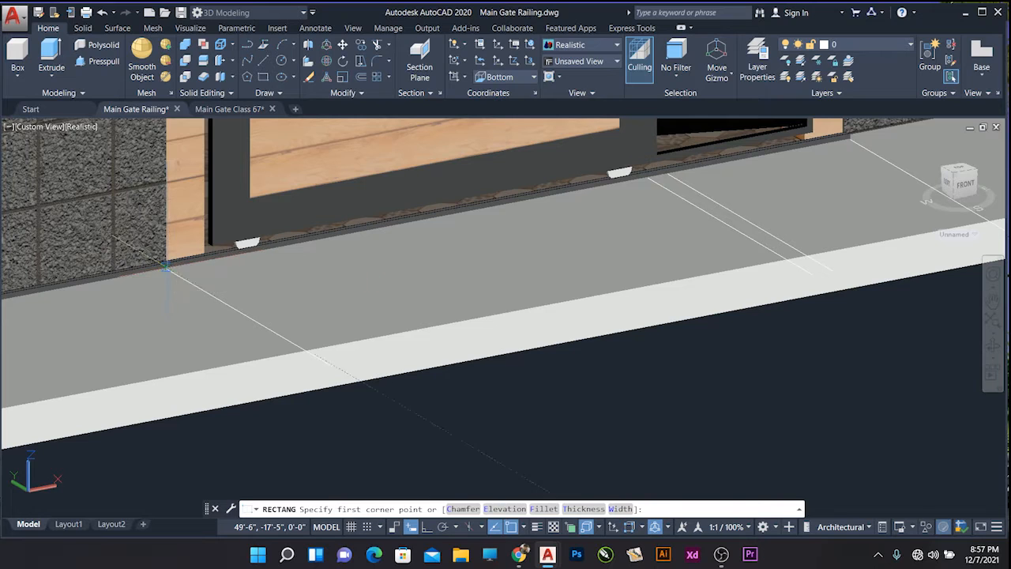
click(164, 268)
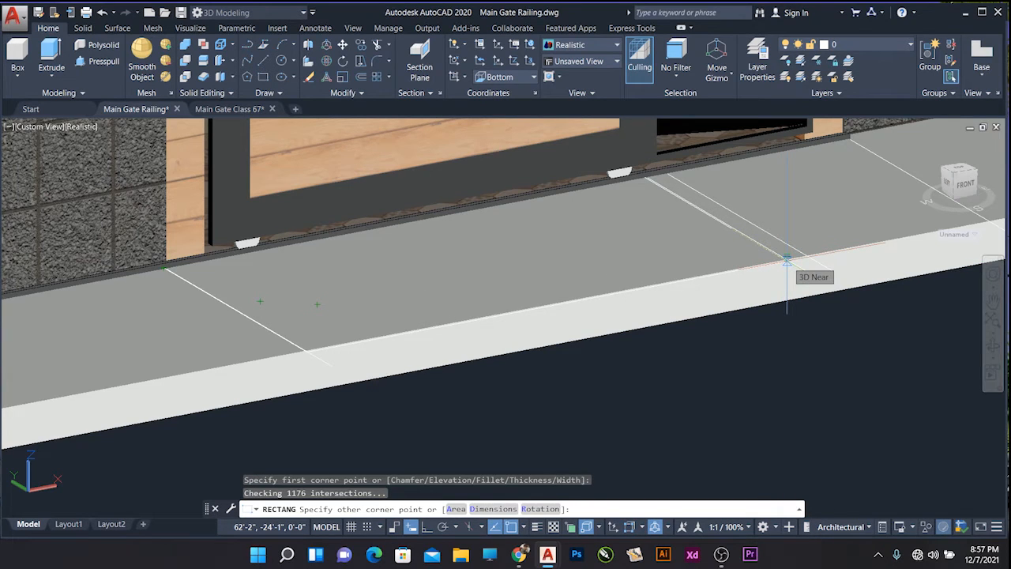
click(786, 259)
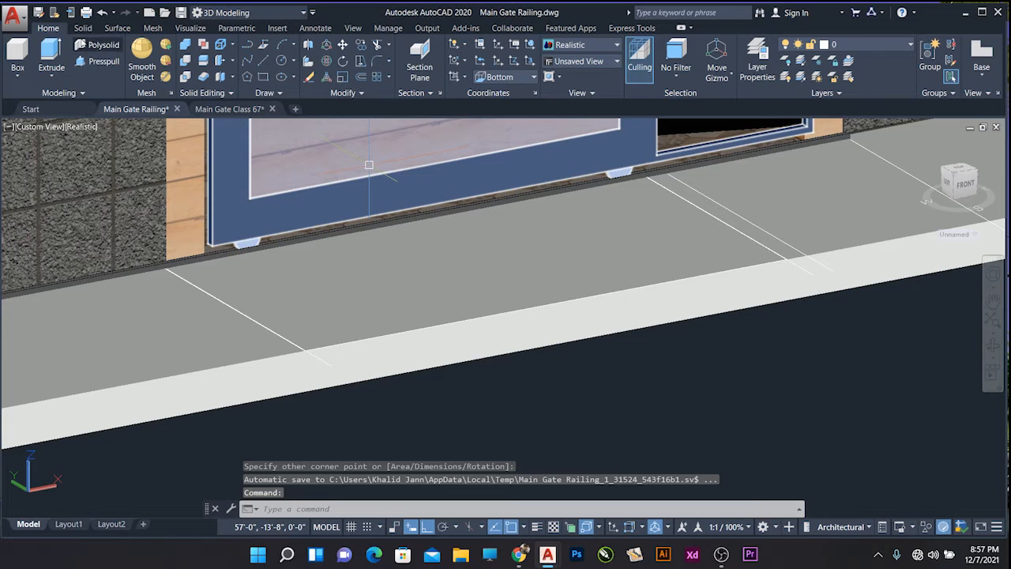
- Presspull the rectangular area in front of the main gate down through the slab to cut an opening
click(89, 64)
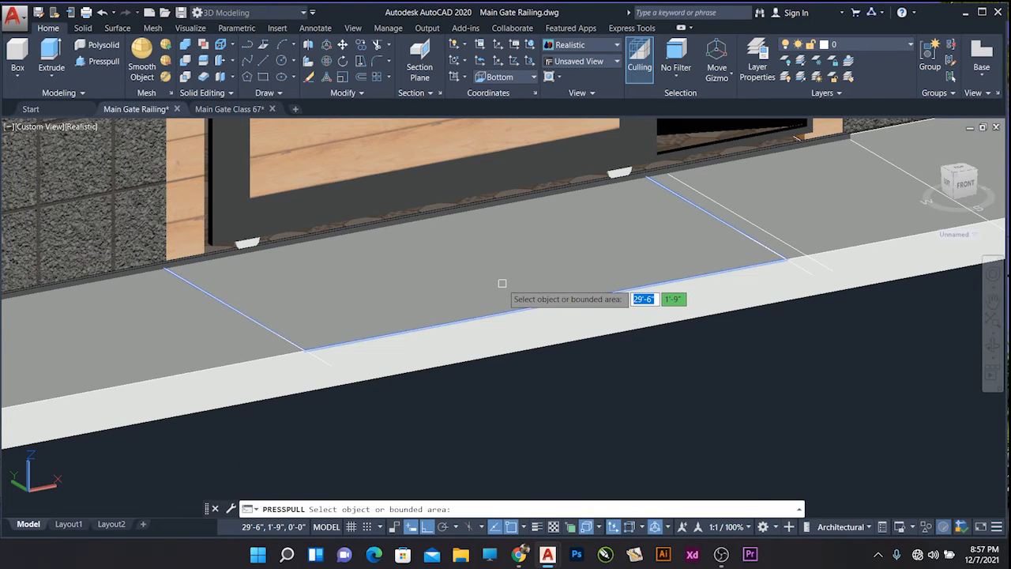
click(501, 283)
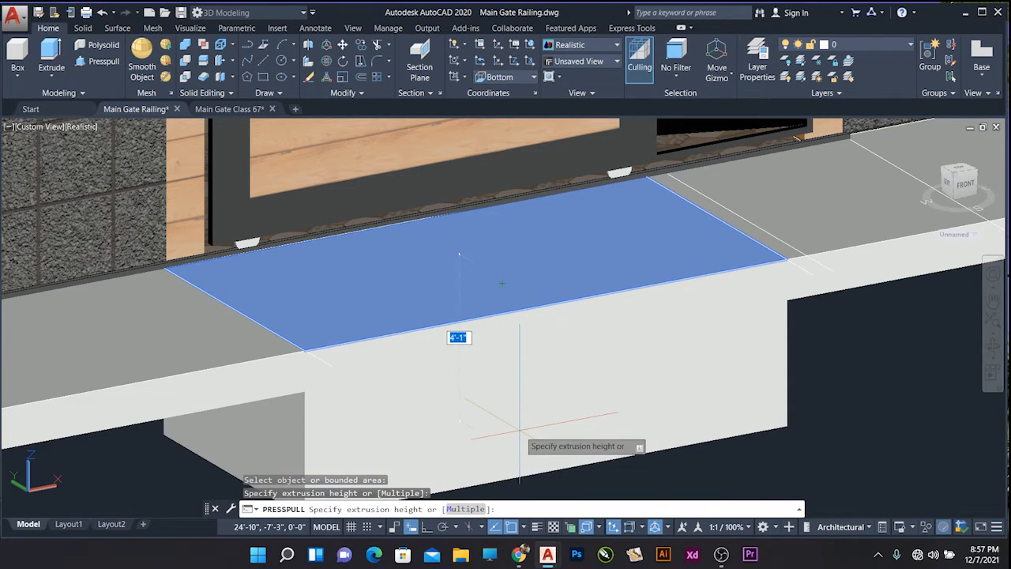
click(524, 449)
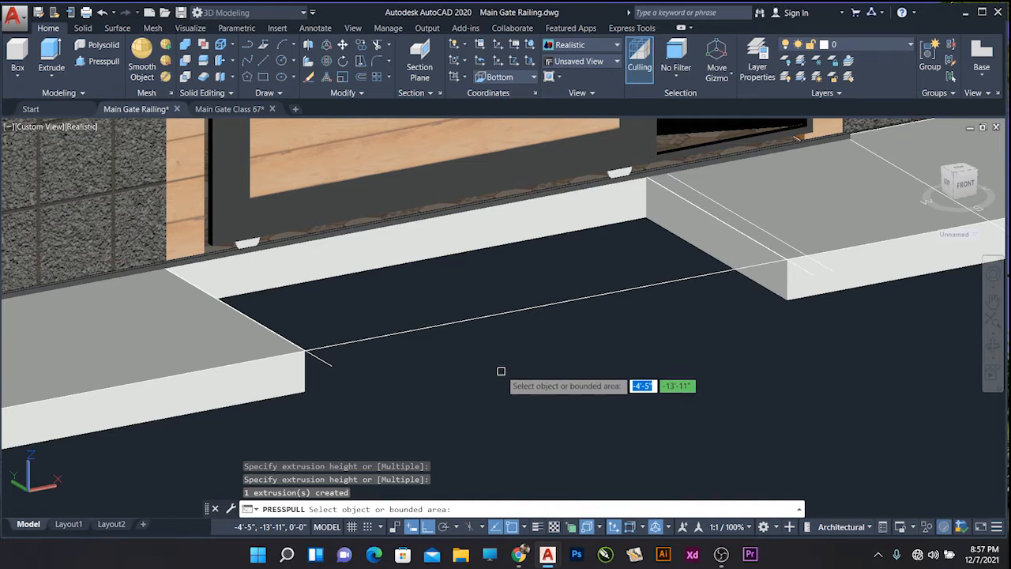
- Delete the leftover rectangle outline and the dividing lines along both sides of the slab opening
click(340, 385)
click(322, 341)
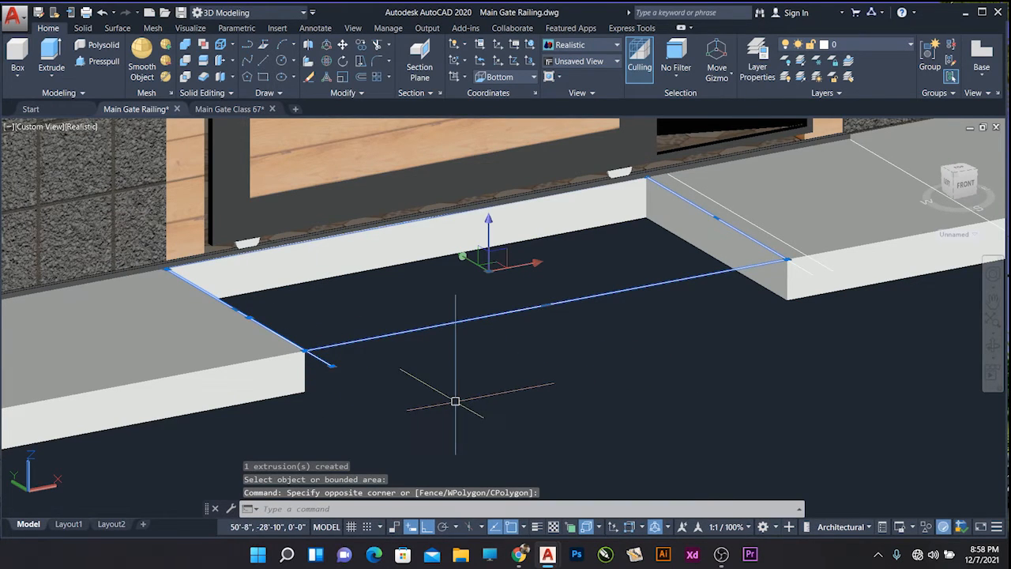
key(Delete)
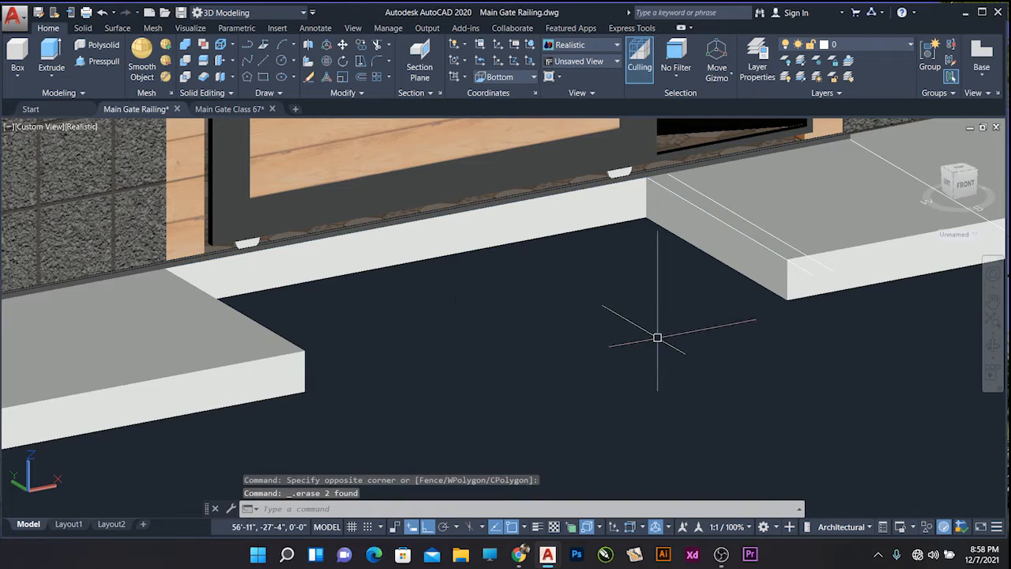
click(812, 272)
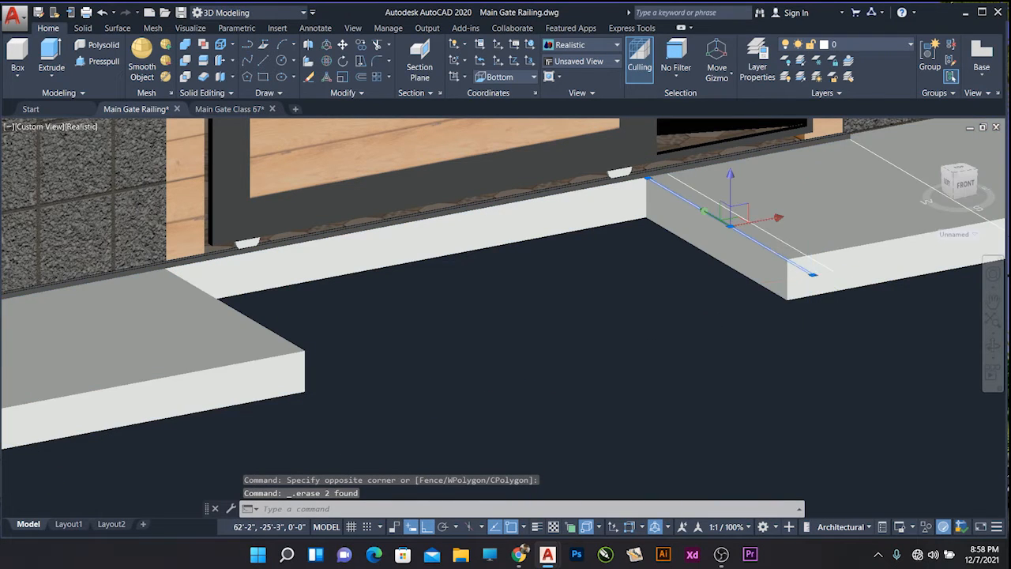
key(Delete)
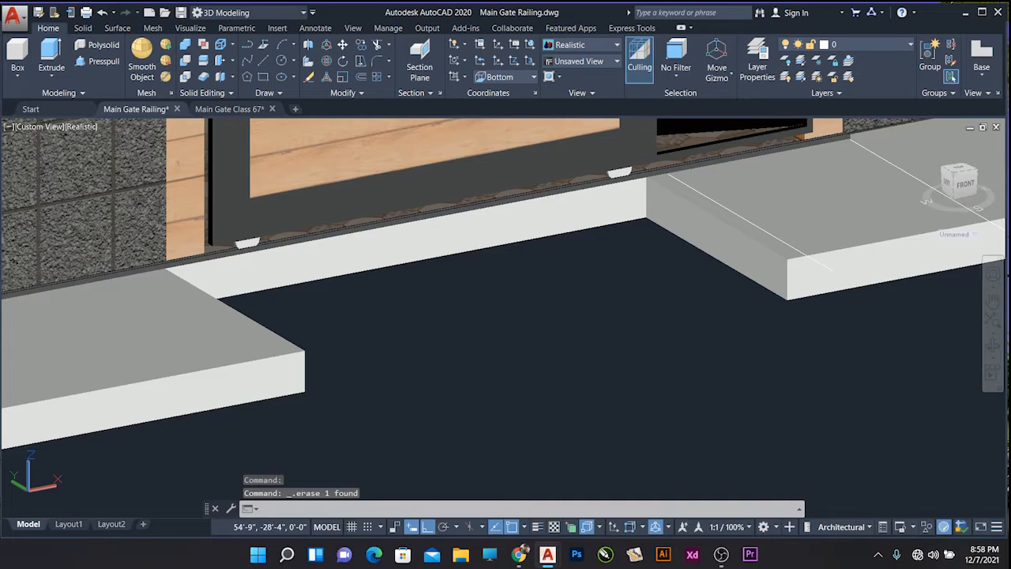
- Draw a closed triangular ramp profile on the opening's side face beside the wicket gate: down the inner corner, along the bottom edge, sloping back to the top
middle_drag(596, 370, 546, 391)
scroll(615, 209, up, 3)
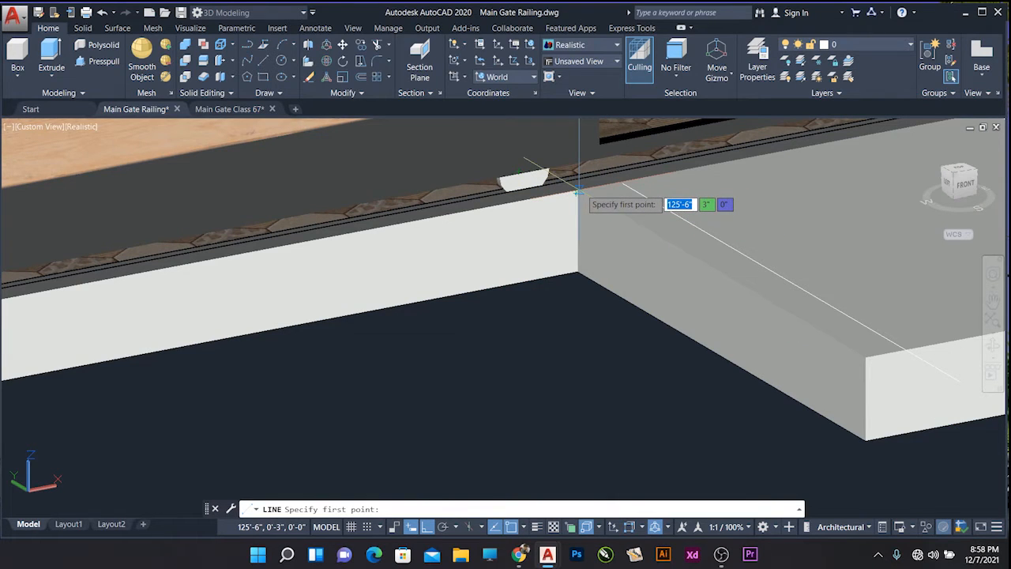
click(579, 191)
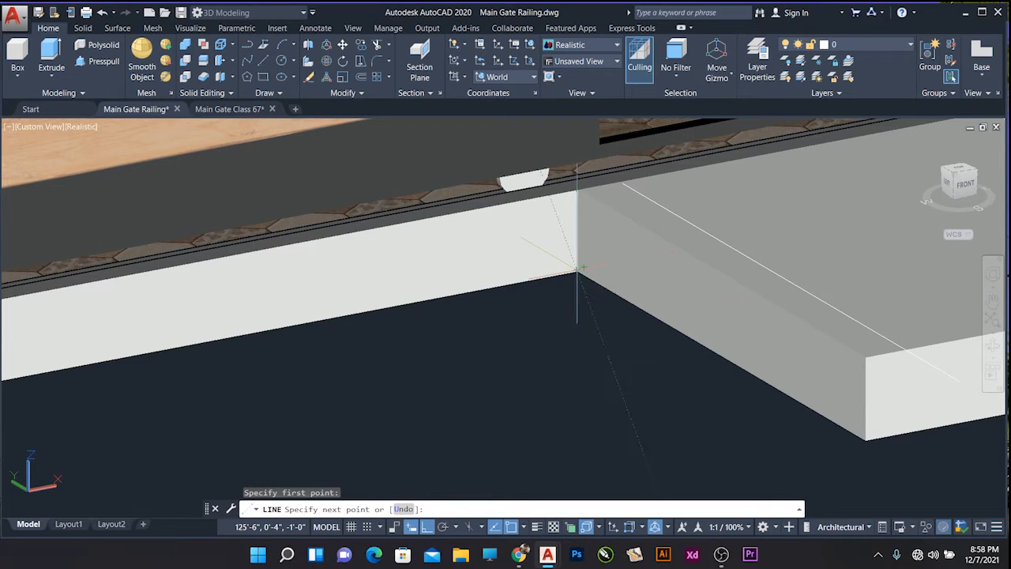
click(579, 272)
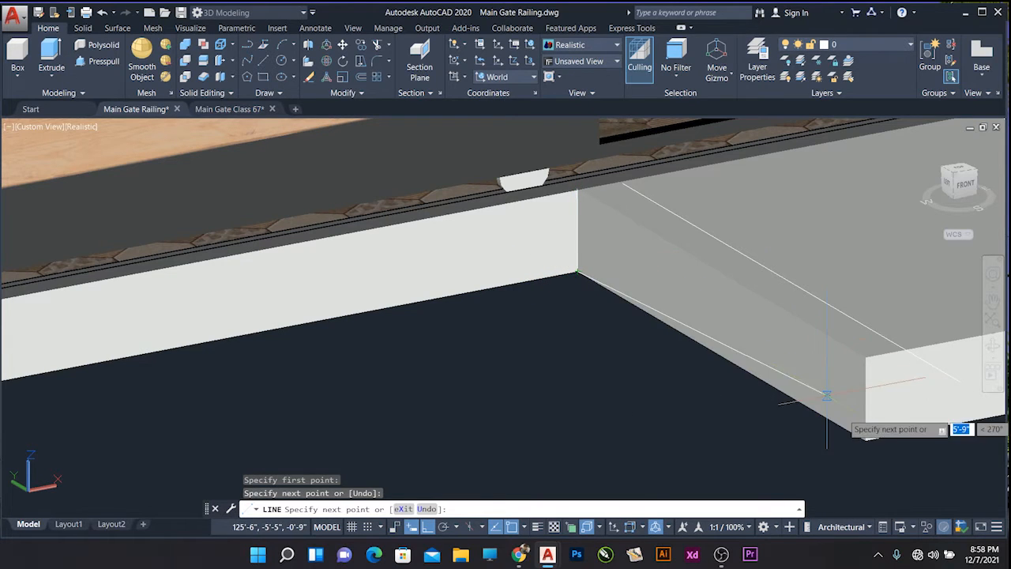
click(868, 438)
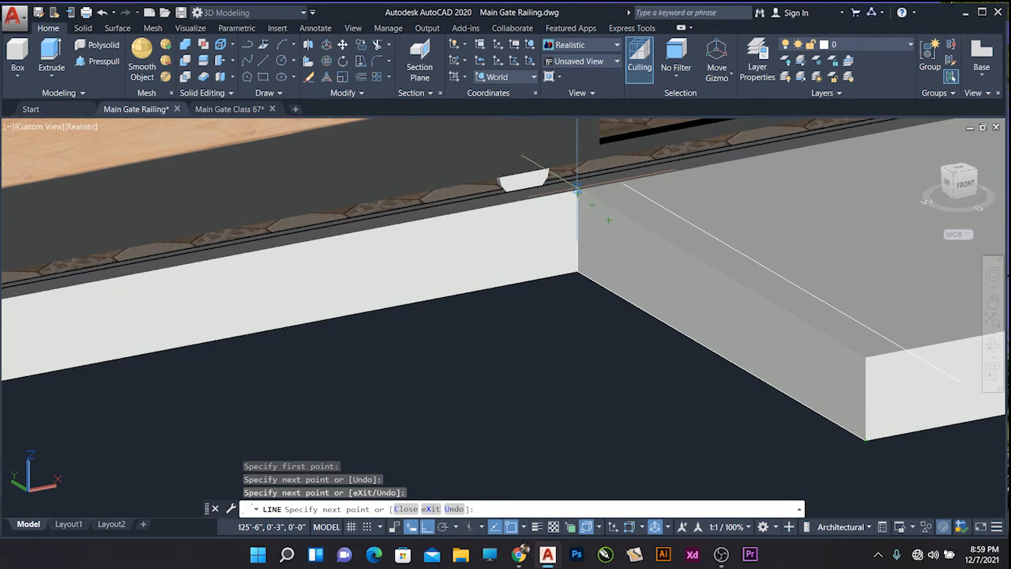
key(Escape)
scroll(554, 340, down, 2)
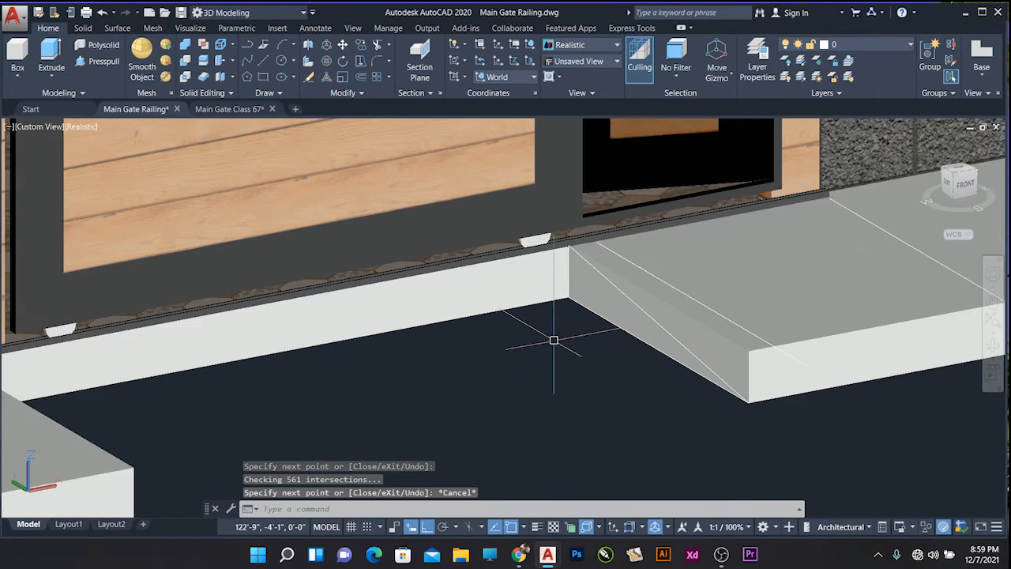
- Join the three lines of the triangular profile on the opening's side face into a single polyline
click(485, 372)
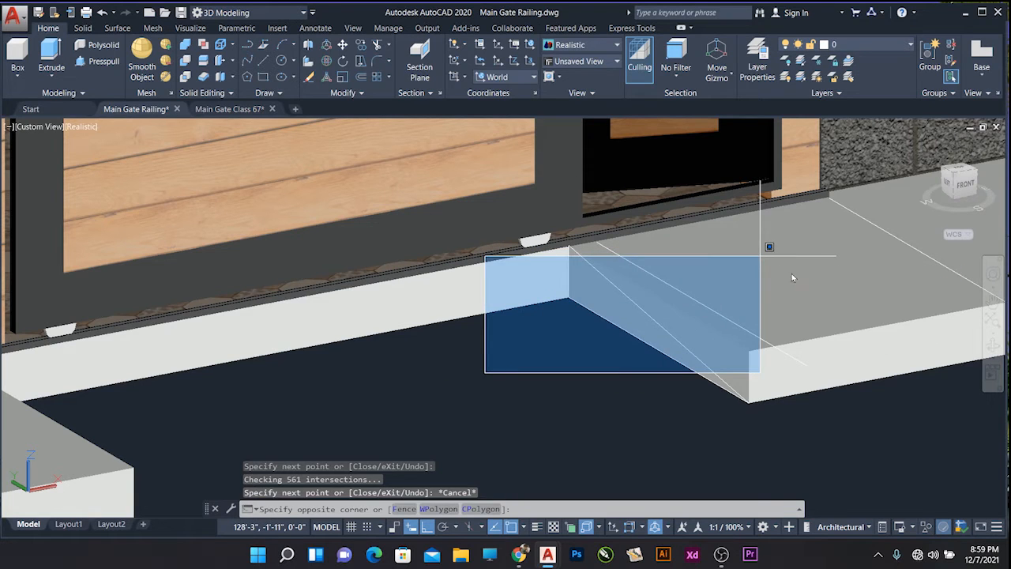
click(776, 346)
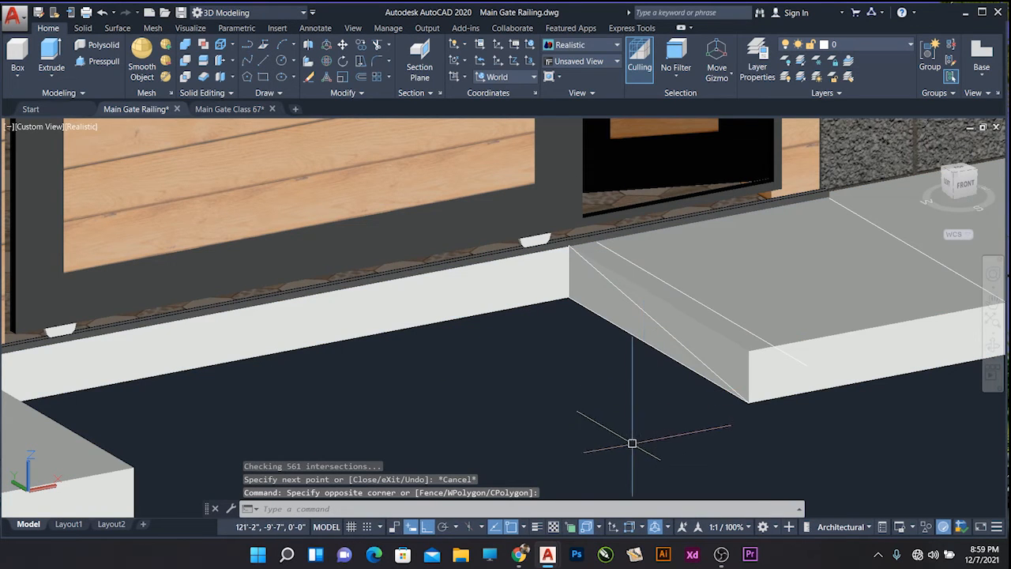
click(482, 464)
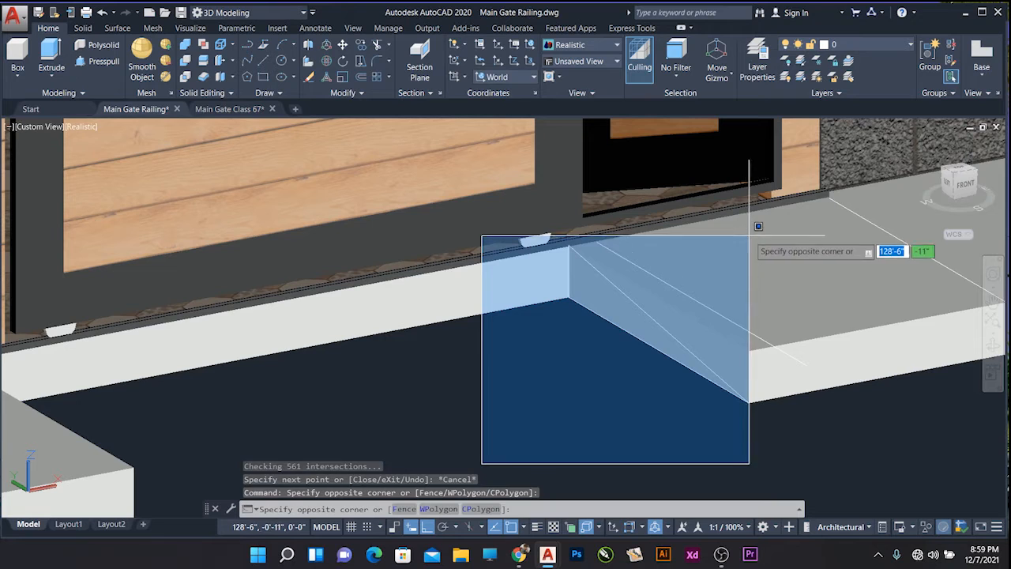
click(755, 237)
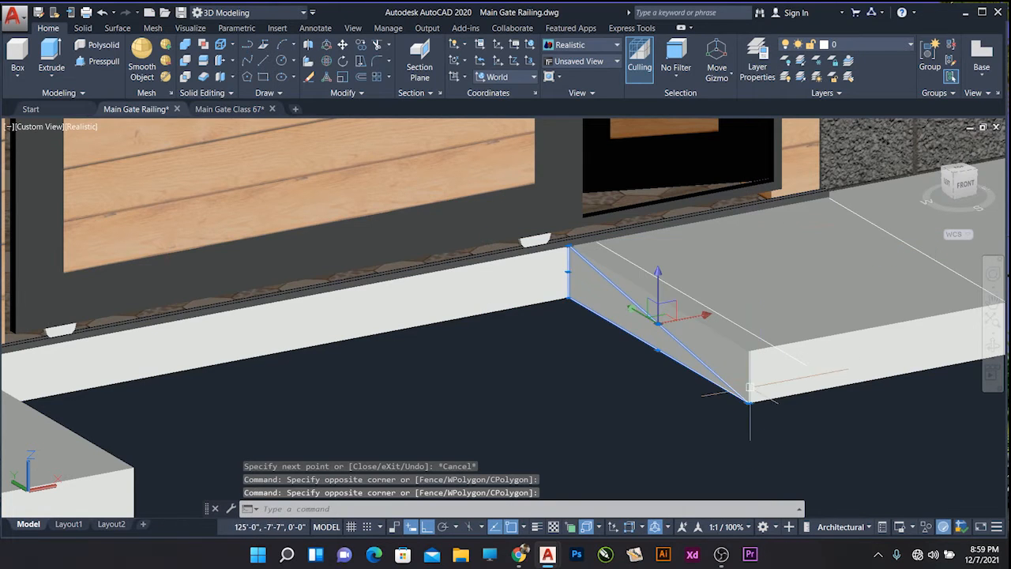
text(j)
key(Return)
key(ctrl+a)
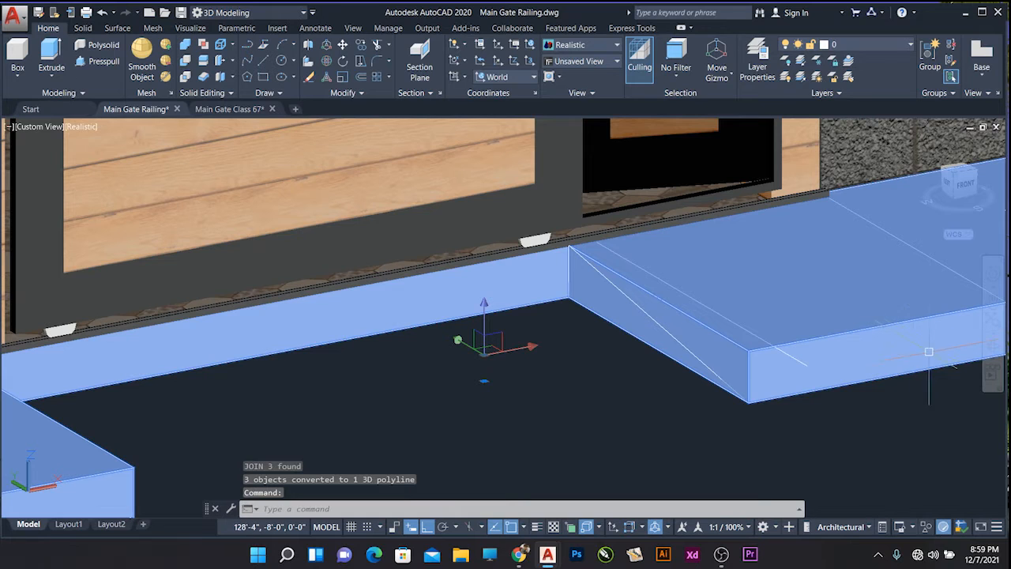
key(Escape)
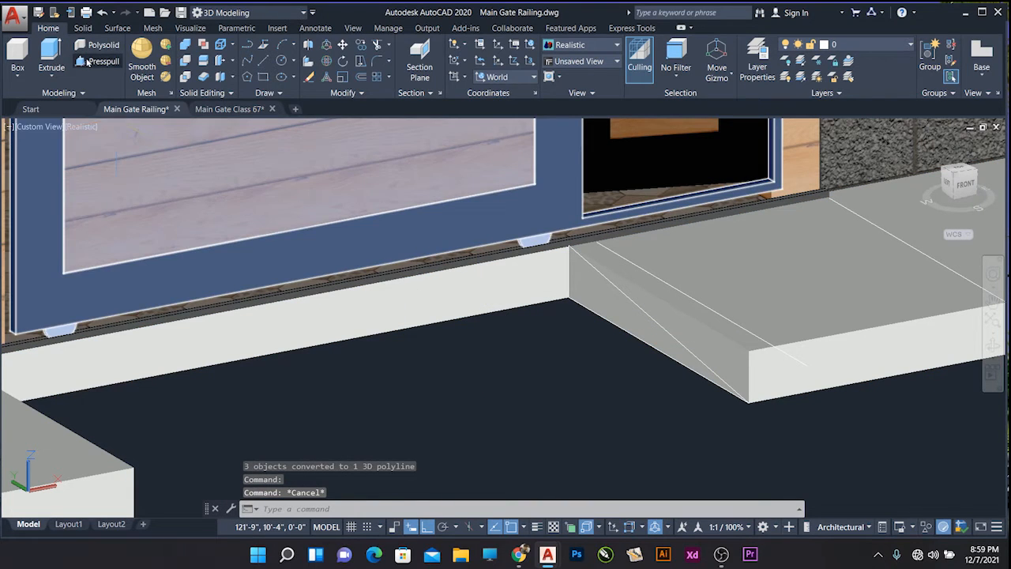
click(89, 62)
middle_drag(578, 321, 389, 350)
key(Return)
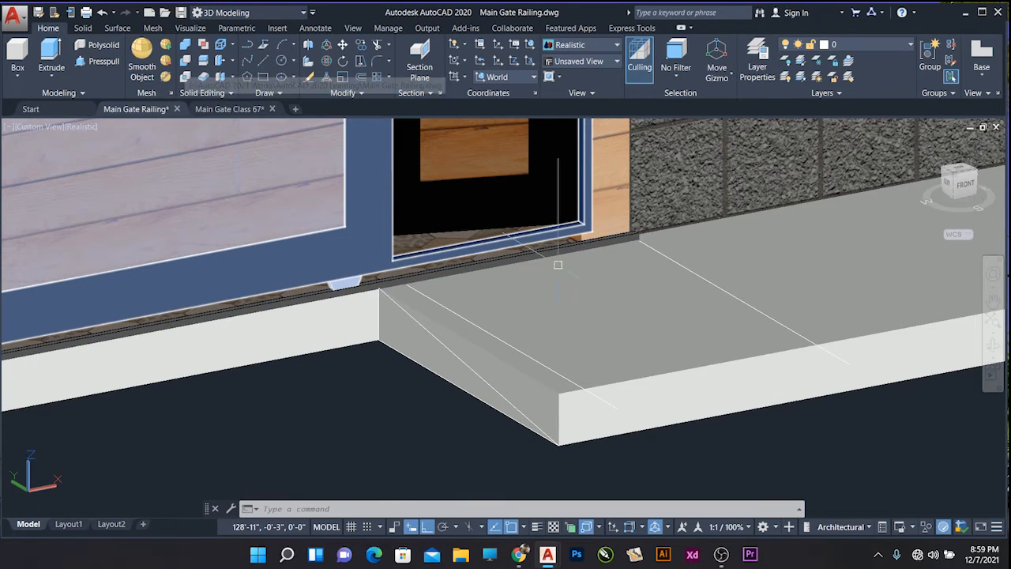
scroll(394, 294, down, 5)
scroll(478, 309, up, 5)
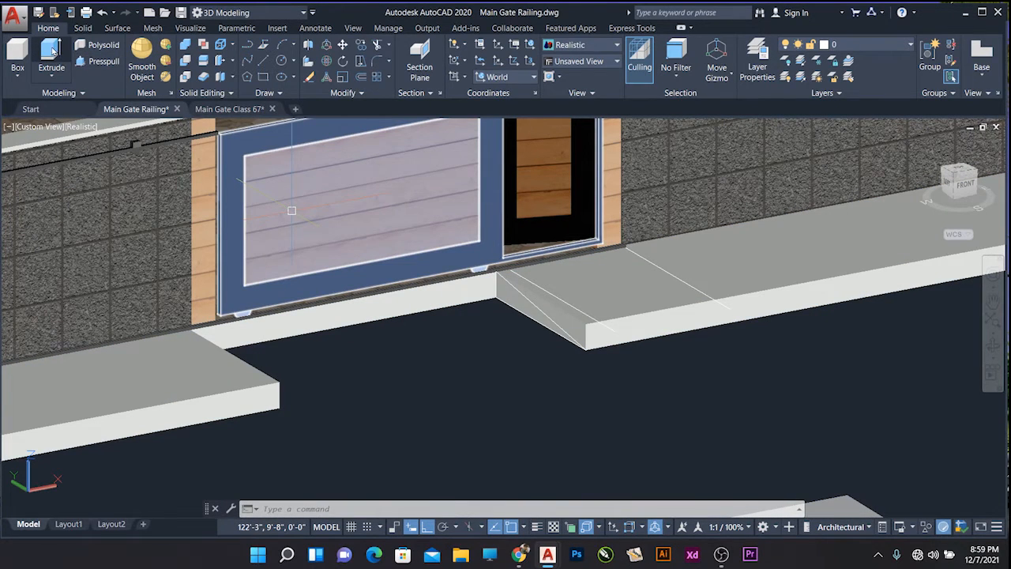
click(52, 51)
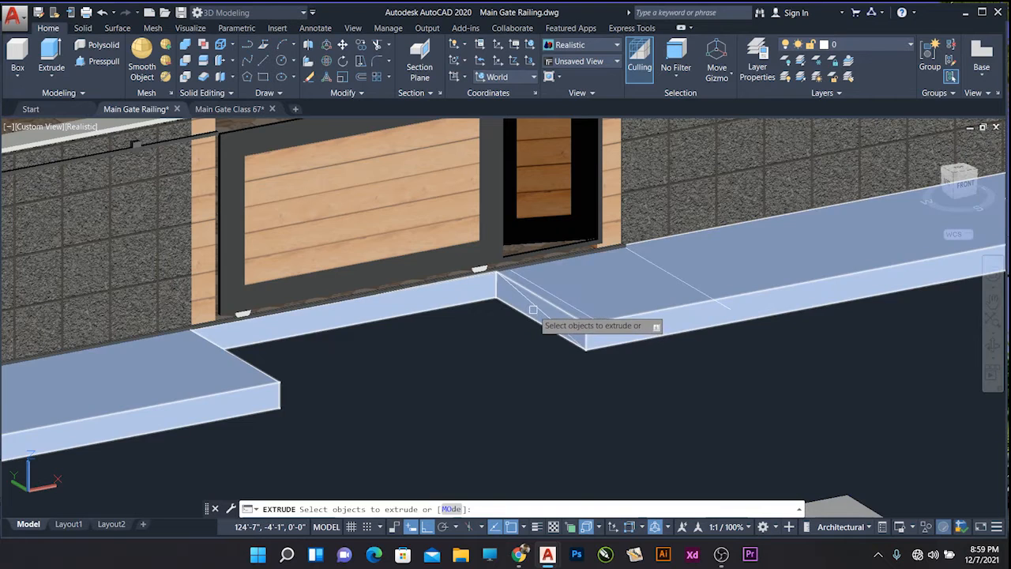
scroll(533, 309, up, 4)
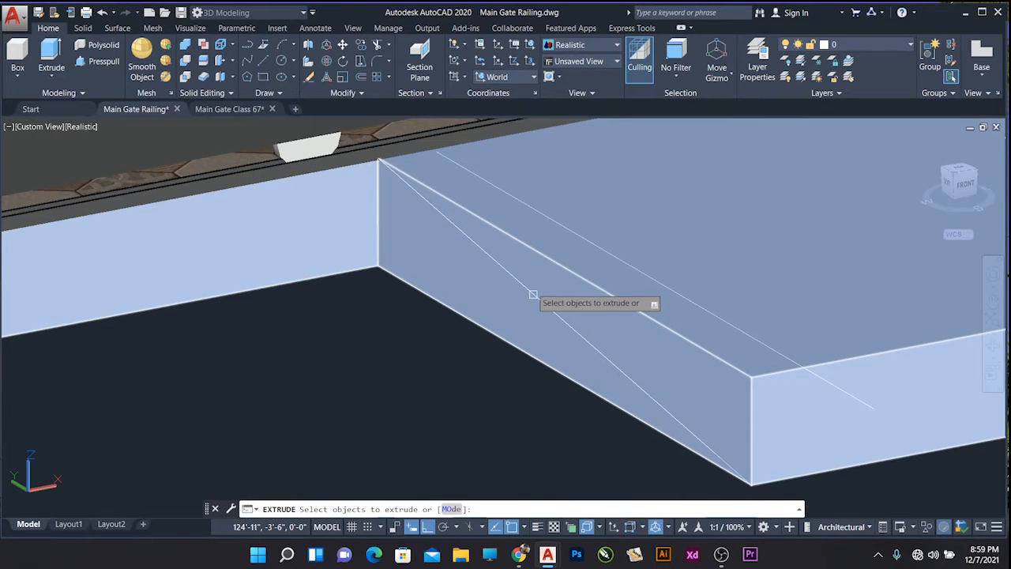
scroll(533, 294, down, 5)
key(Escape)
key(Escape)
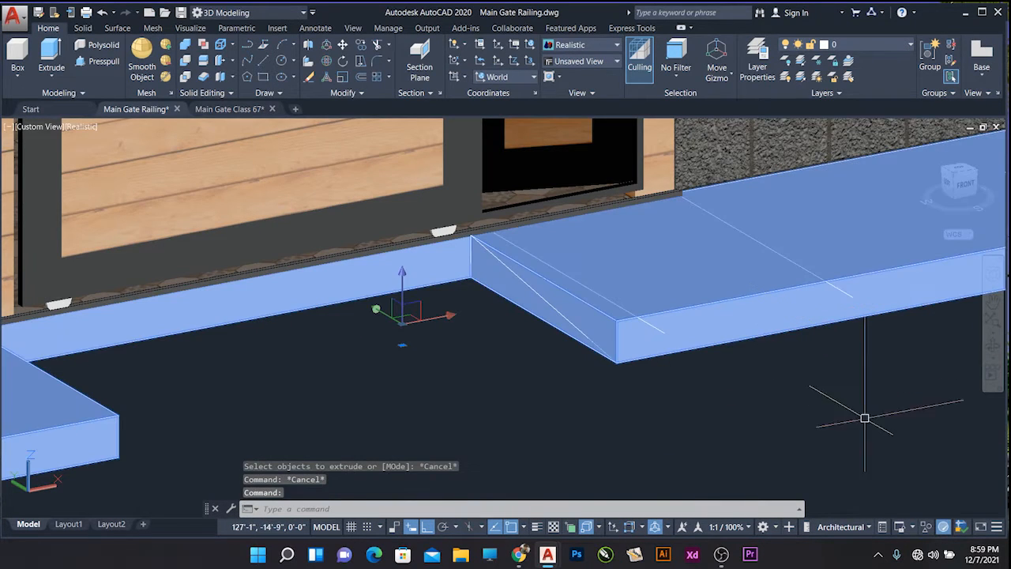
- Try hiding the sidewalk slab to expose the triangular ramp profile, and undo the hiding
click(926, 528)
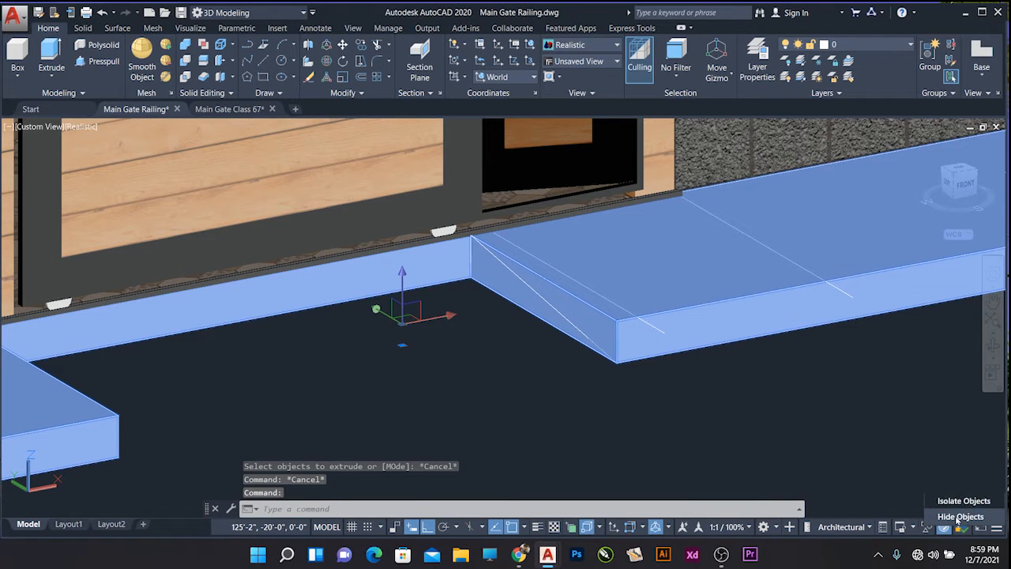
click(961, 517)
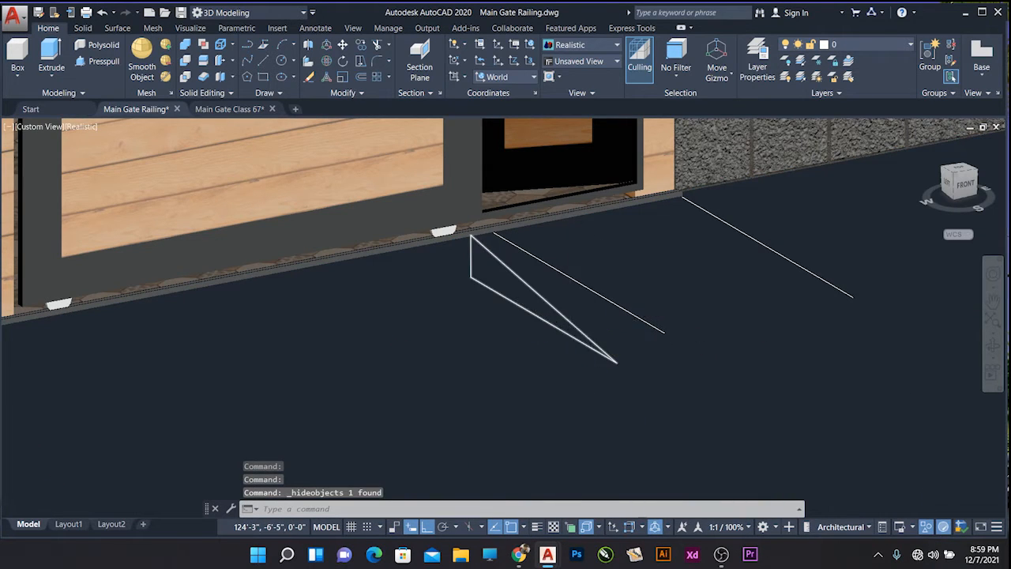
scroll(570, 330, up, 1)
scroll(570, 330, down, 2)
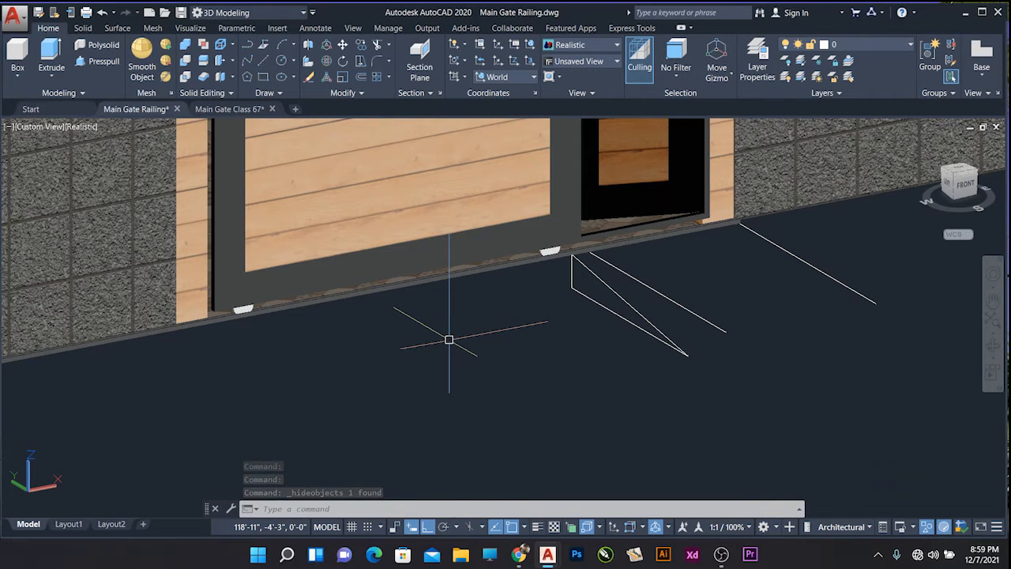
key(ctrl+z)
key(ctrl+z)
scroll(264, 348, down, 2)
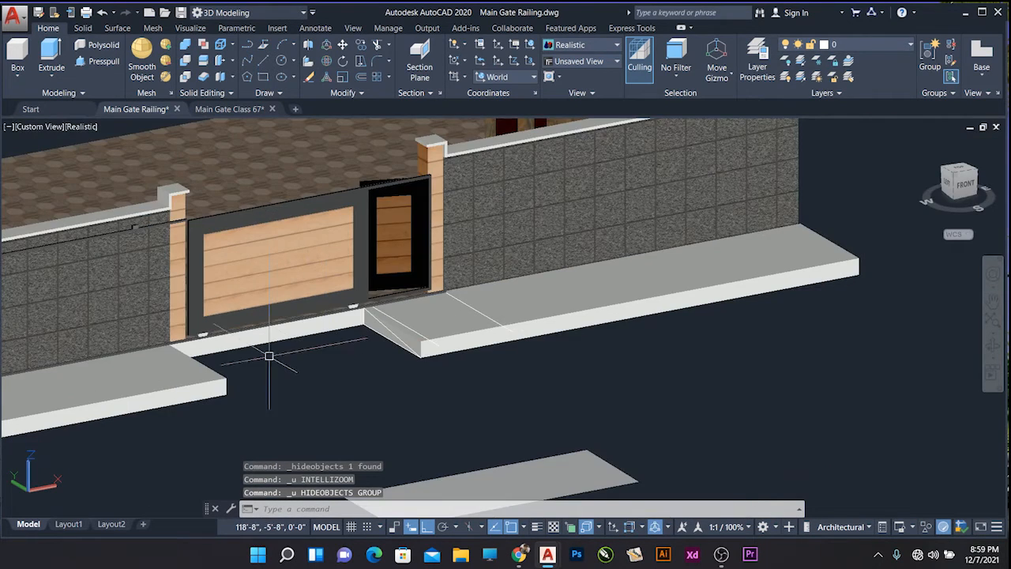
- Measure the width of the slab opening between its two front top corners
scroll(167, 339, up, 4)
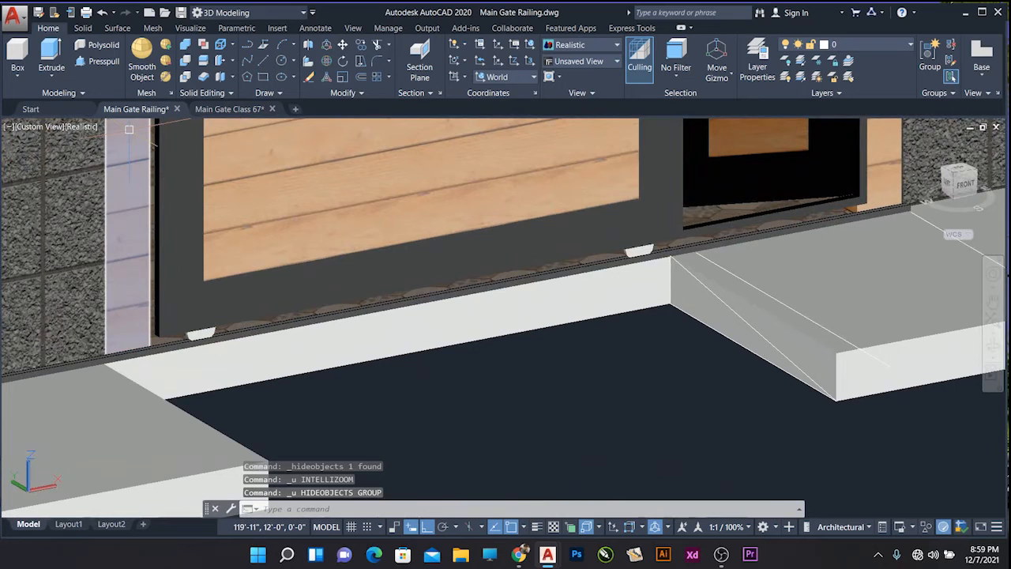
text(di)
key(Return)
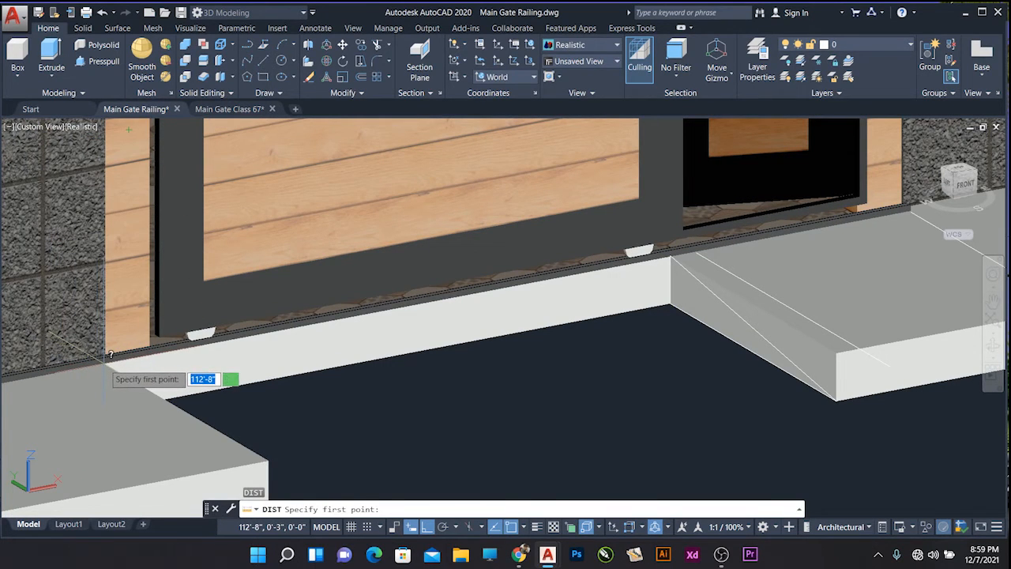
scroll(251, 407, down, 2)
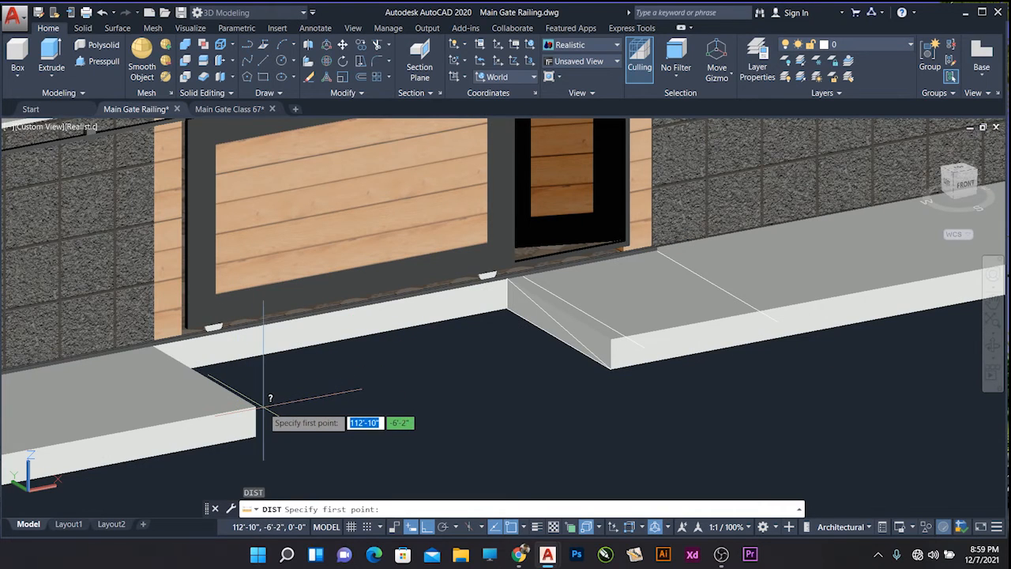
click(255, 406)
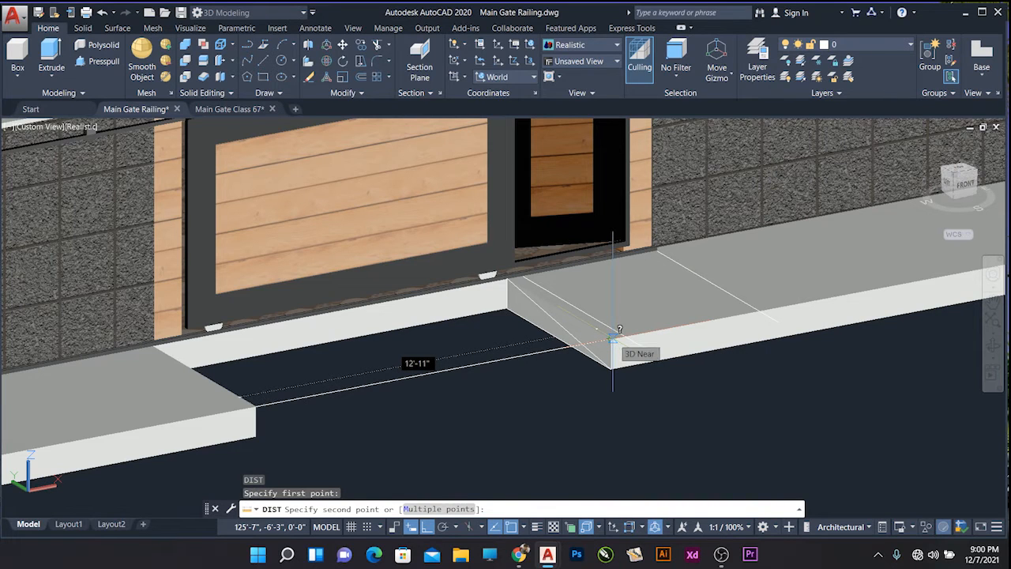
scroll(613, 338, up, 3)
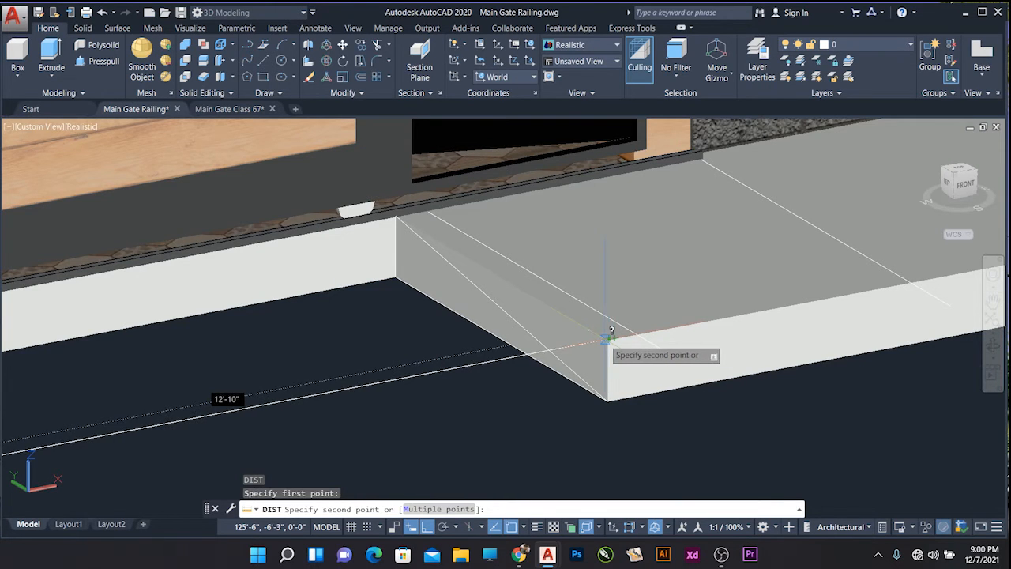
key(Escape)
- Hide the sidewalk slab so only the triangular ramp profile and guide lines remain in front of the gate
scroll(613, 338, down, 4)
click(673, 324)
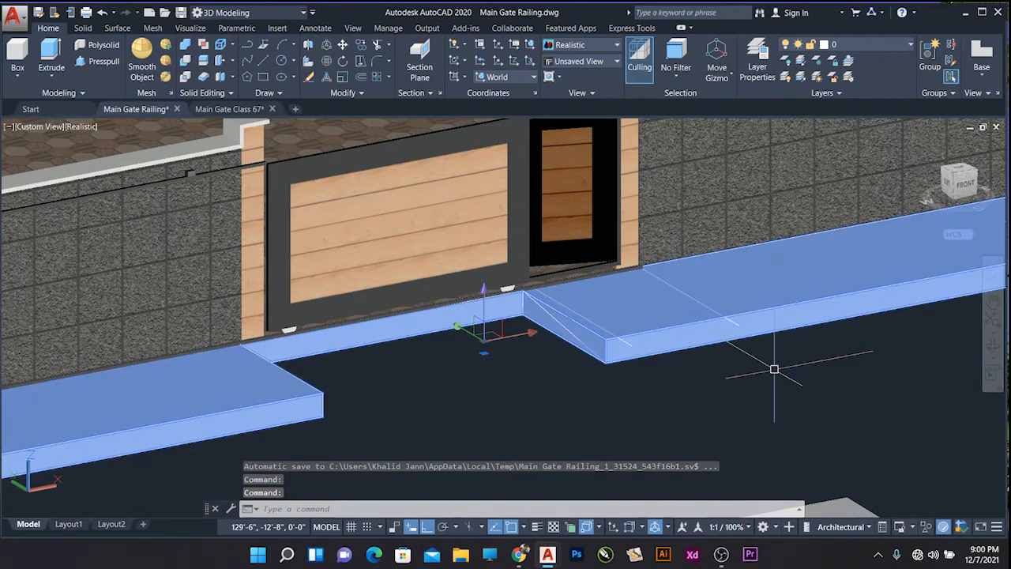
click(925, 527)
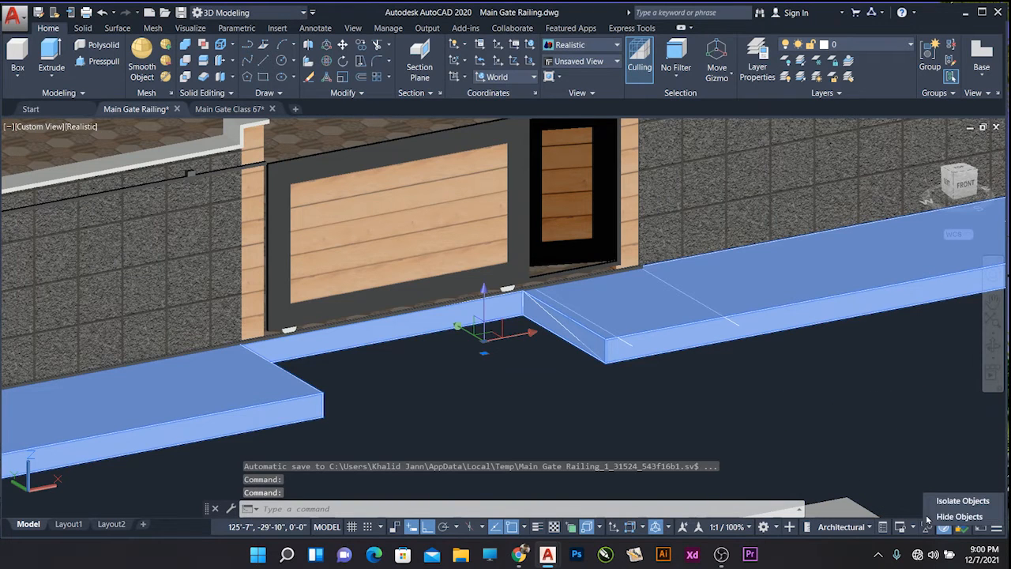
click(958, 516)
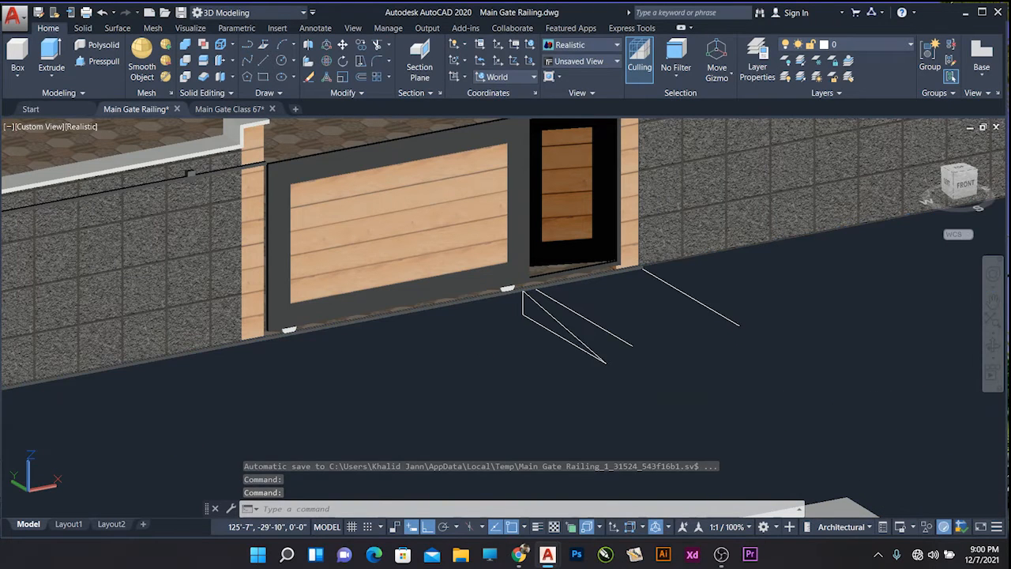
- Join the three lines of the triangular ramp profile beside the wicket gate into one polyline
click(580, 339)
text(j)
key(Return)
scroll(514, 289, up, 6)
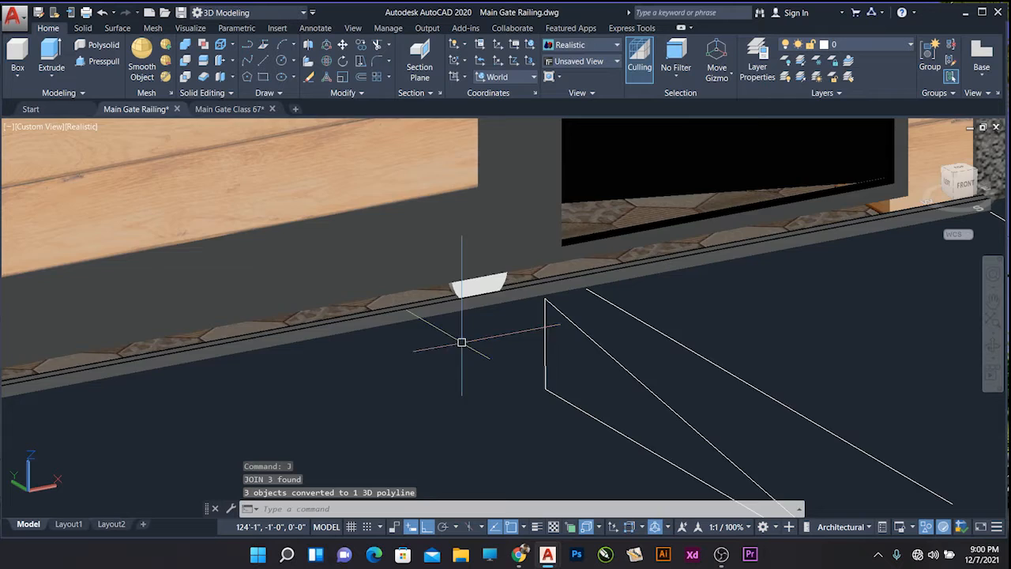
- Presspull the triangular profile 12'11 across the front of the main gate to form the sloping ramp
scroll(450, 337, down, 2)
click(311, 299)
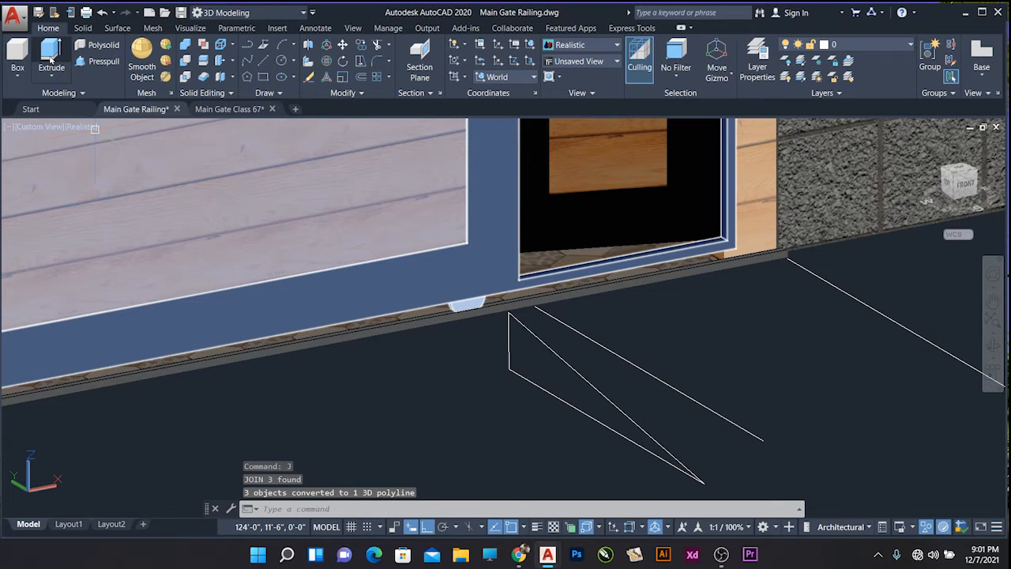
click(50, 59)
click(553, 355)
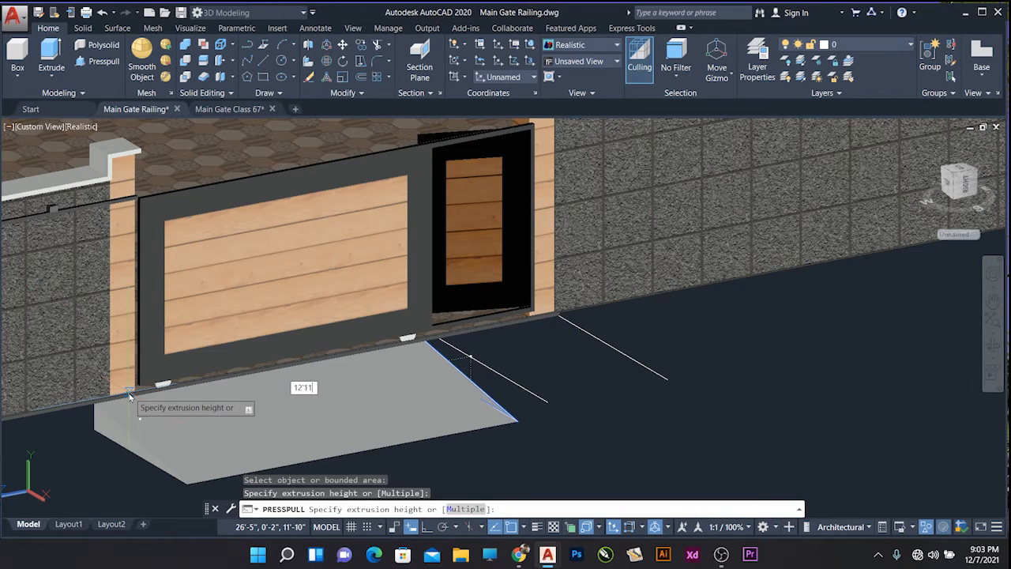
key(Return)
scroll(131, 396, down, 3)
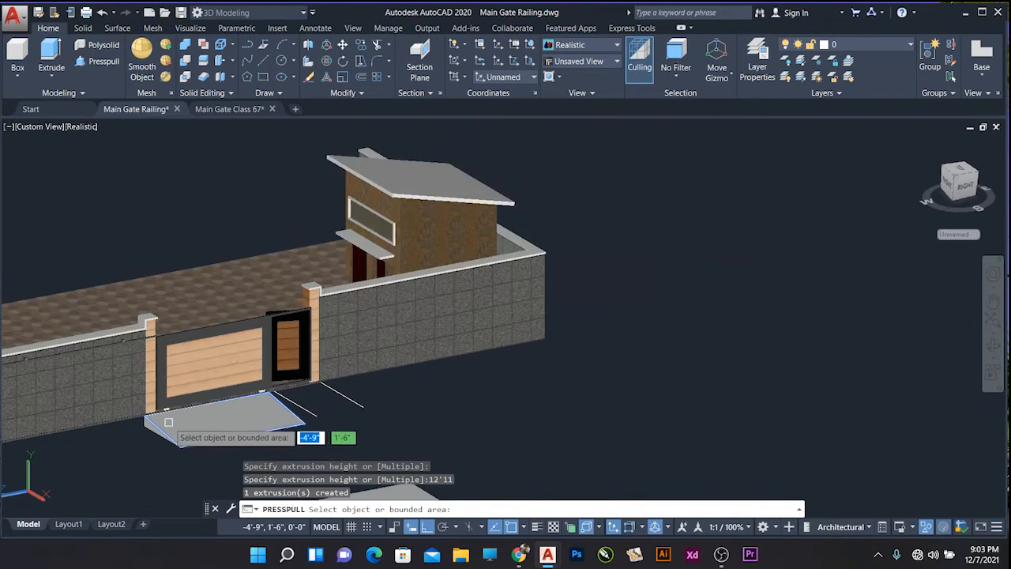
key(Return)
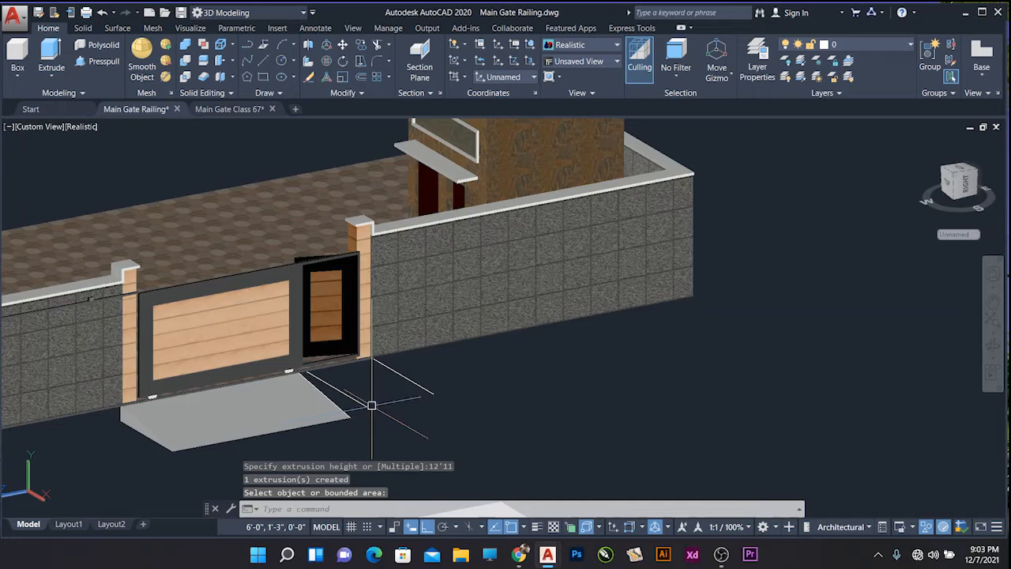
scroll(357, 352, down, 2)
scroll(381, 402, up, 2)
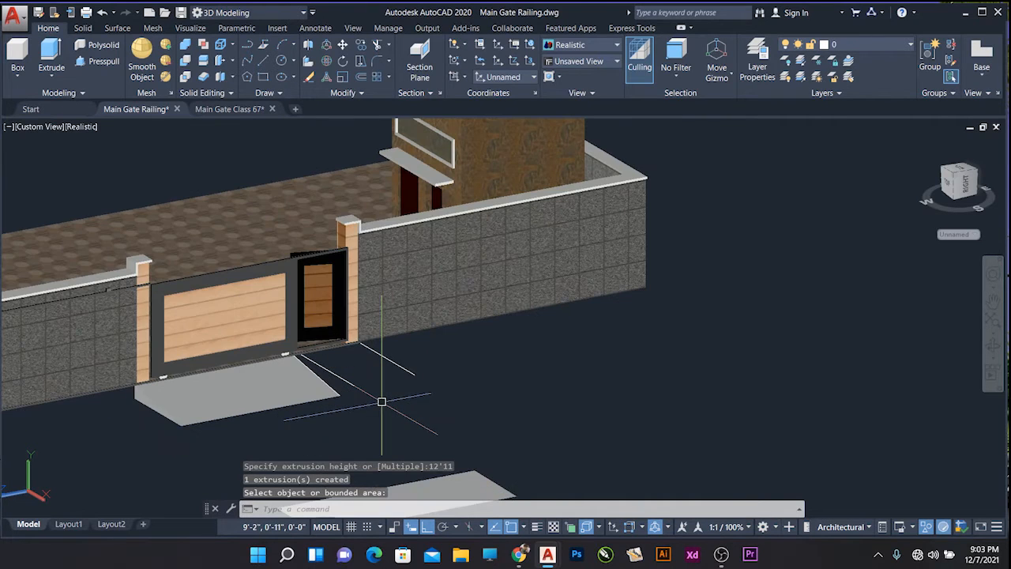
scroll(378, 391, up, 2)
scroll(344, 324, up, 2)
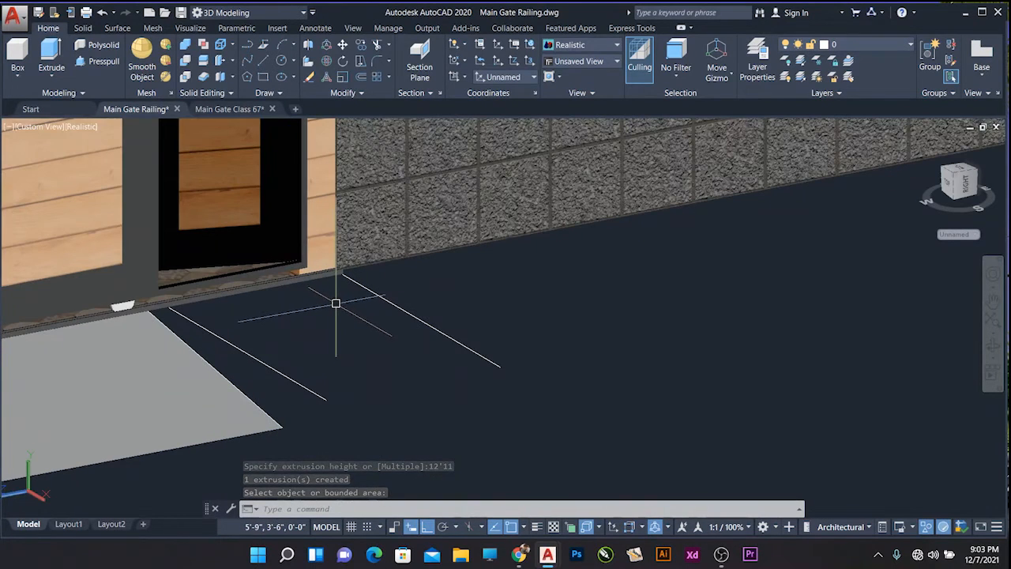
click(385, 302)
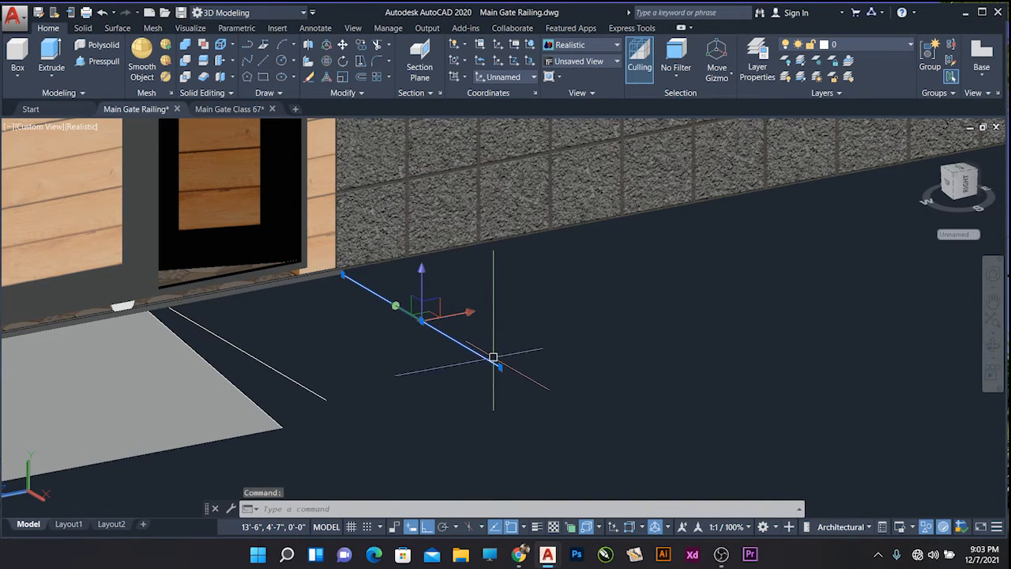
text(m)
key(Return)
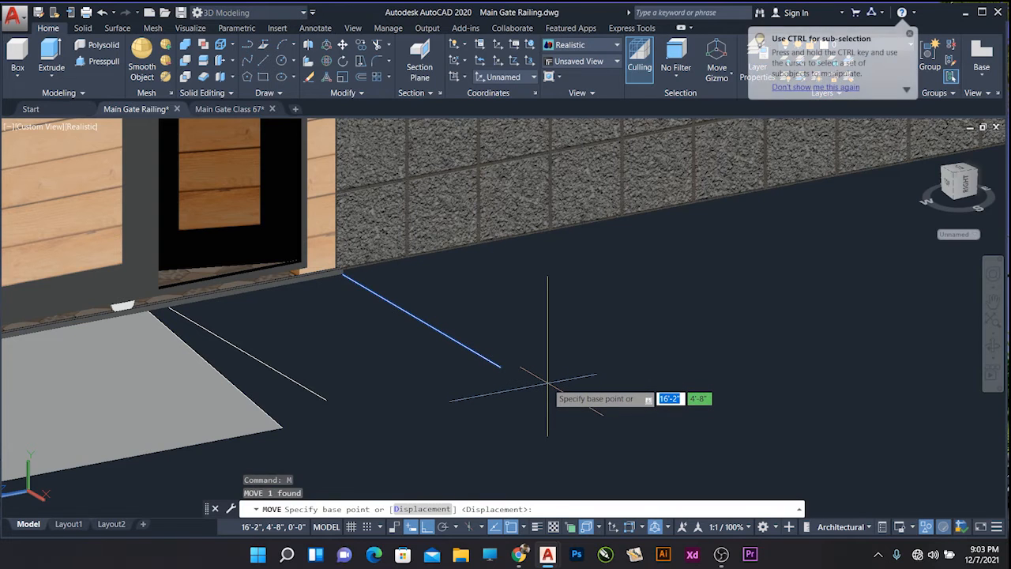
key(Escape)
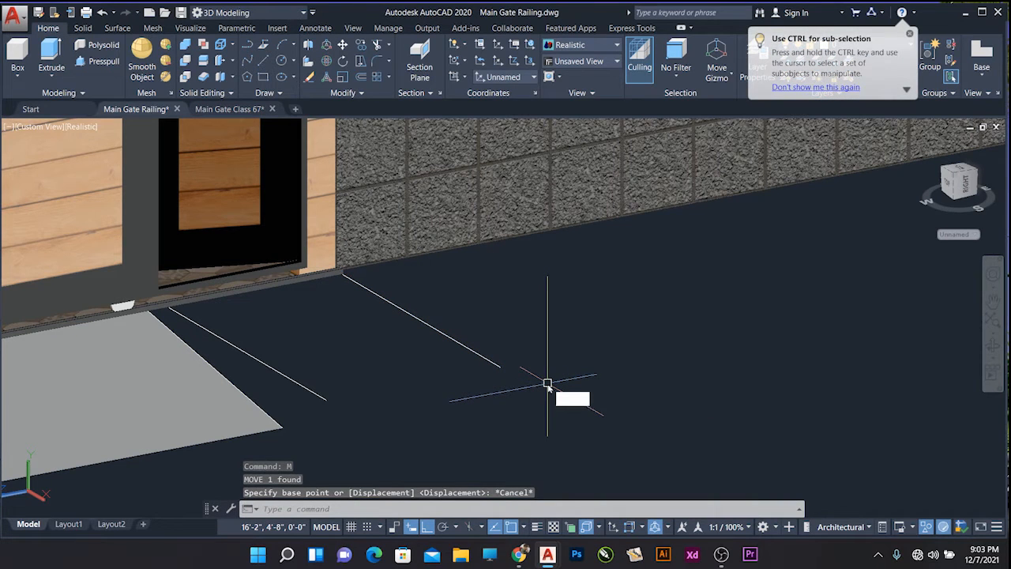
- Copy the guide line at the wicket gate's outer pillar about 11 inches toward the ramp
text(co)
key(Return)
click(491, 360)
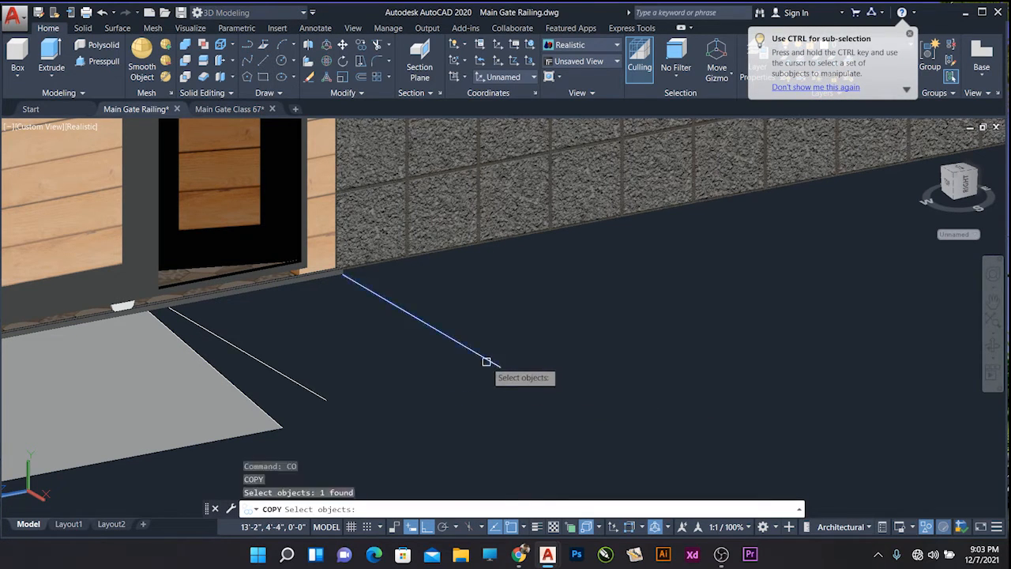
key(Return)
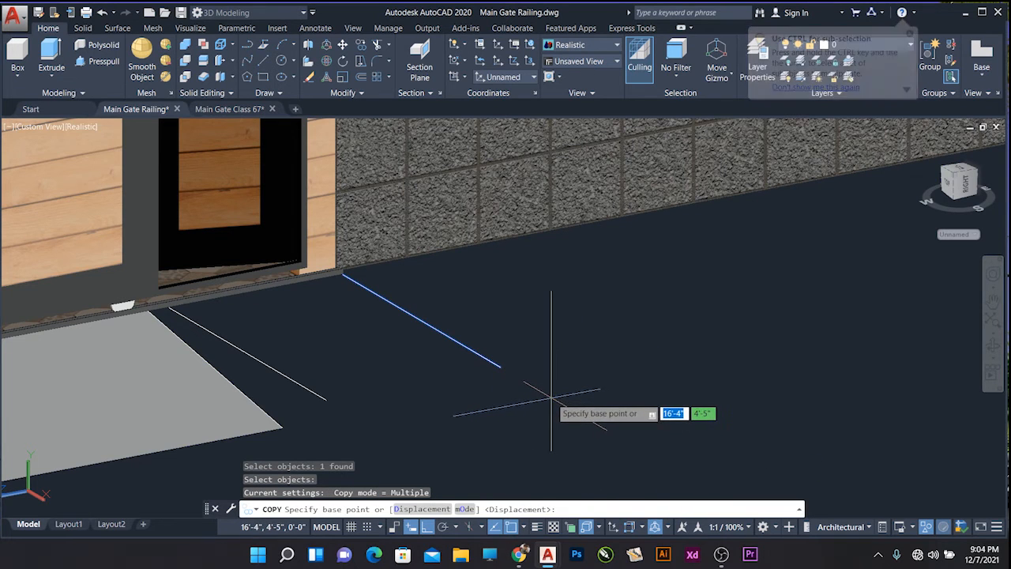
click(537, 393)
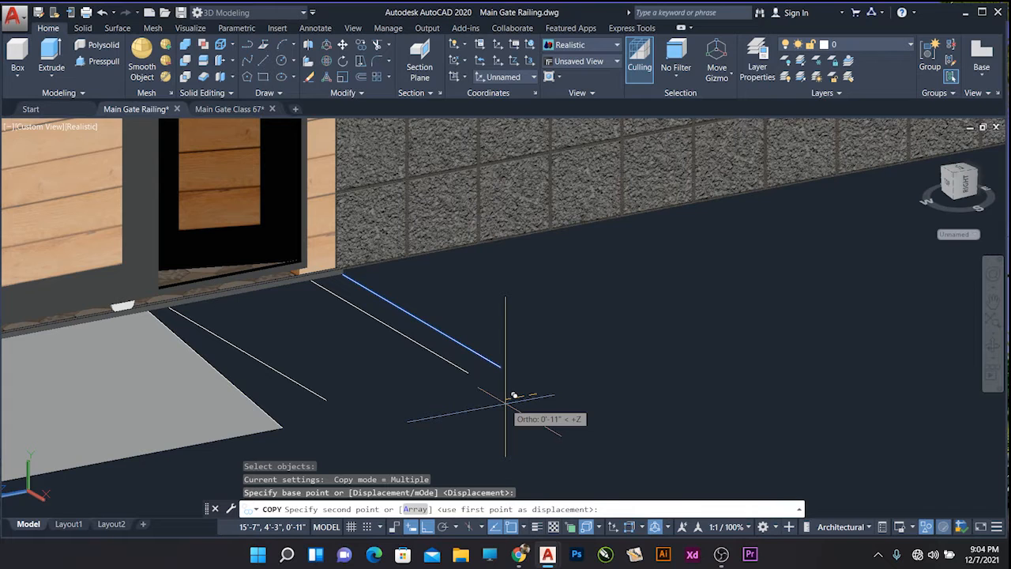
click(553, 406)
key(Escape)
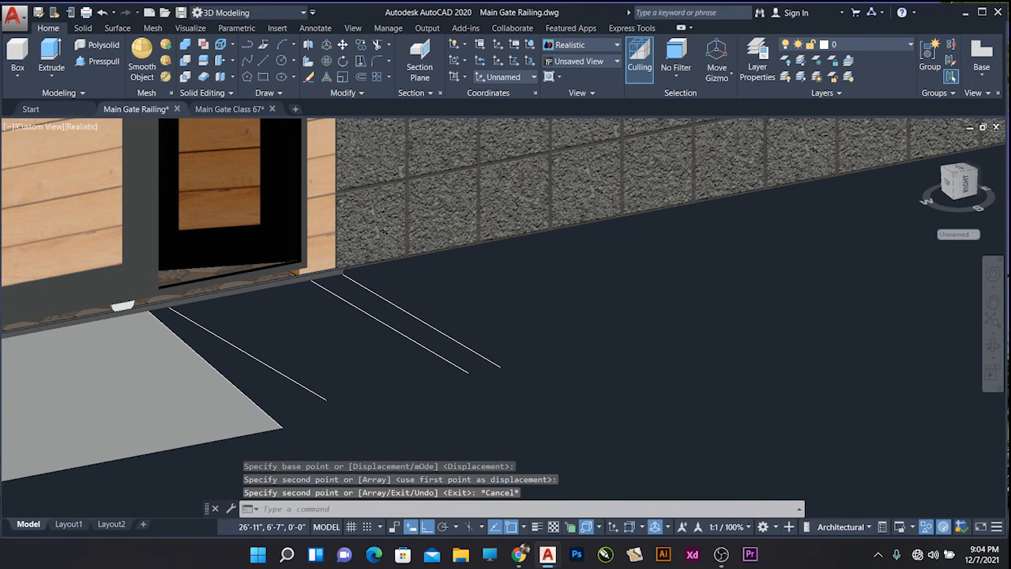
- End the object isolation to bring back the hidden sidewalk slab
scroll(767, 438, down, 2)
click(929, 527)
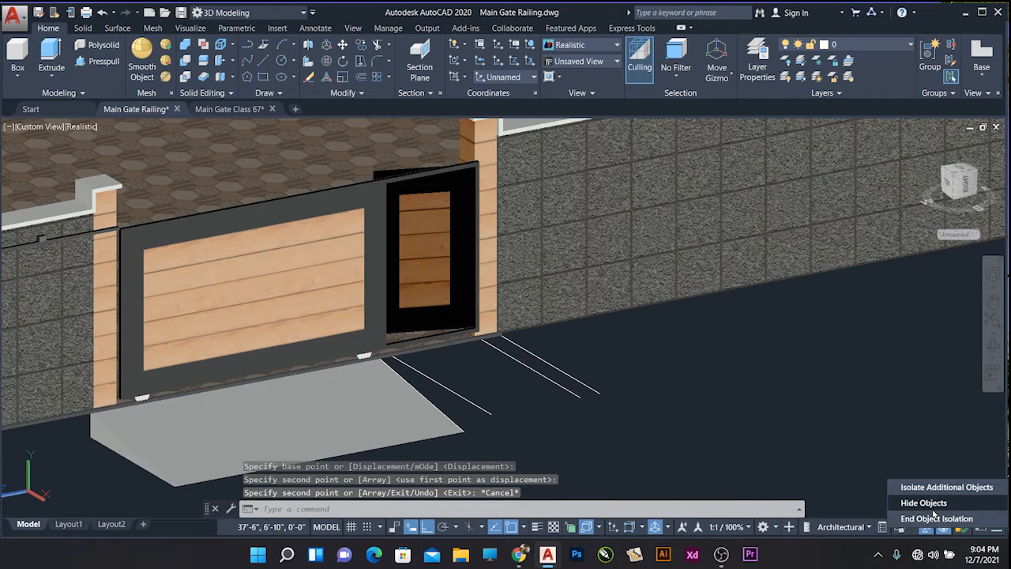
click(937, 519)
scroll(548, 333, up, 2)
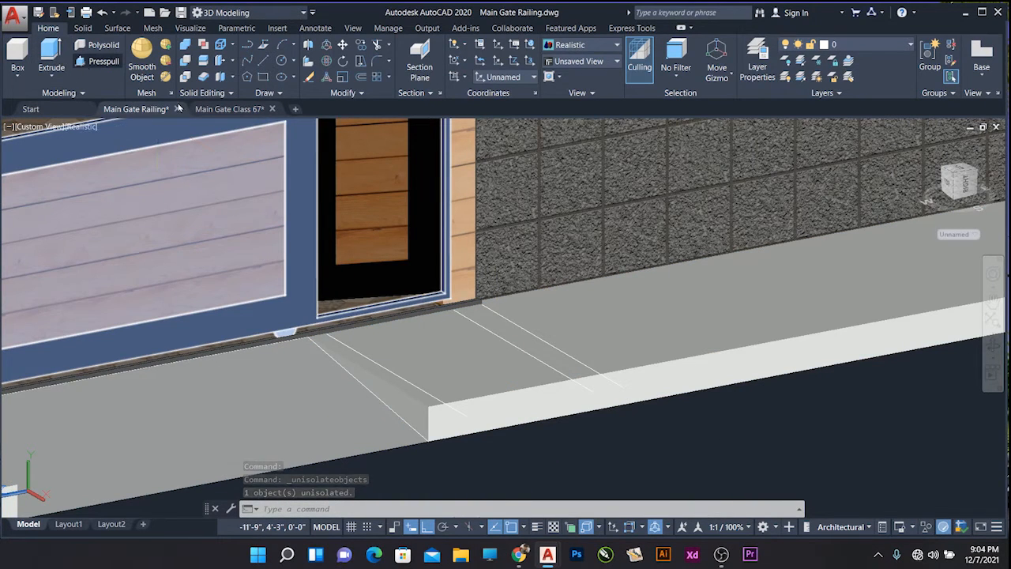
click(87, 62)
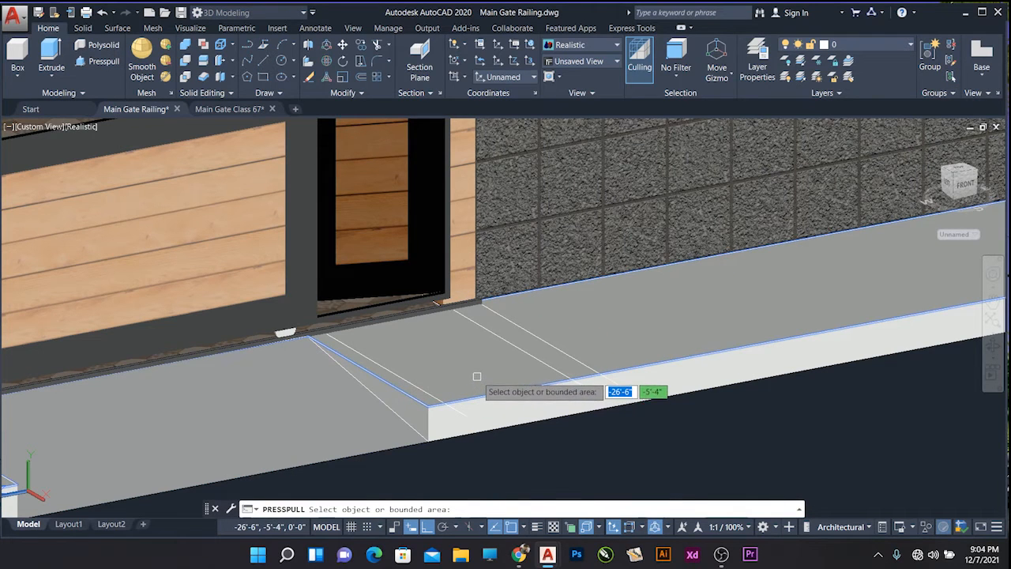
scroll(476, 376, up, 3)
key(Escape)
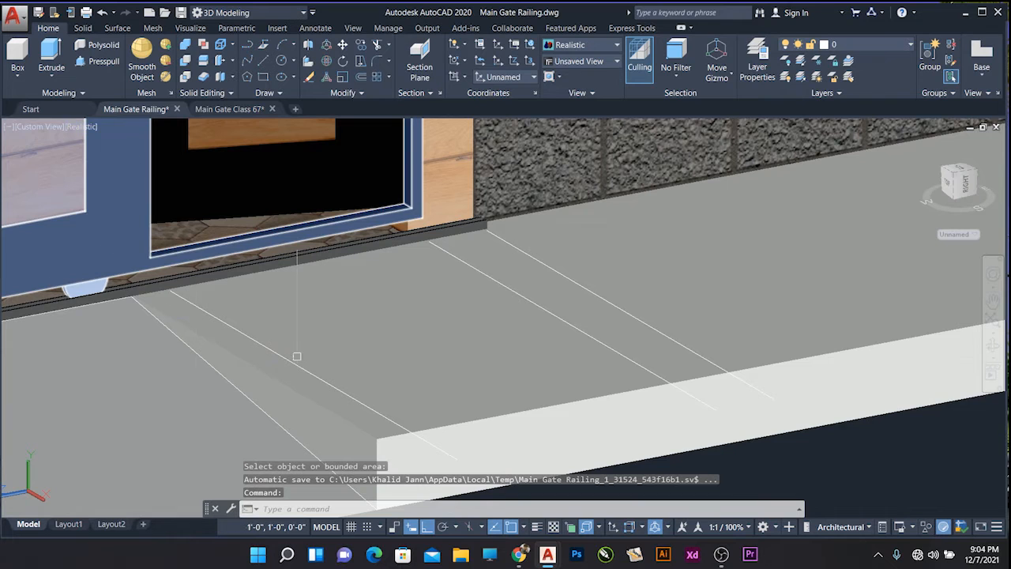
scroll(297, 357, down, 3)
scroll(339, 296, up, 2)
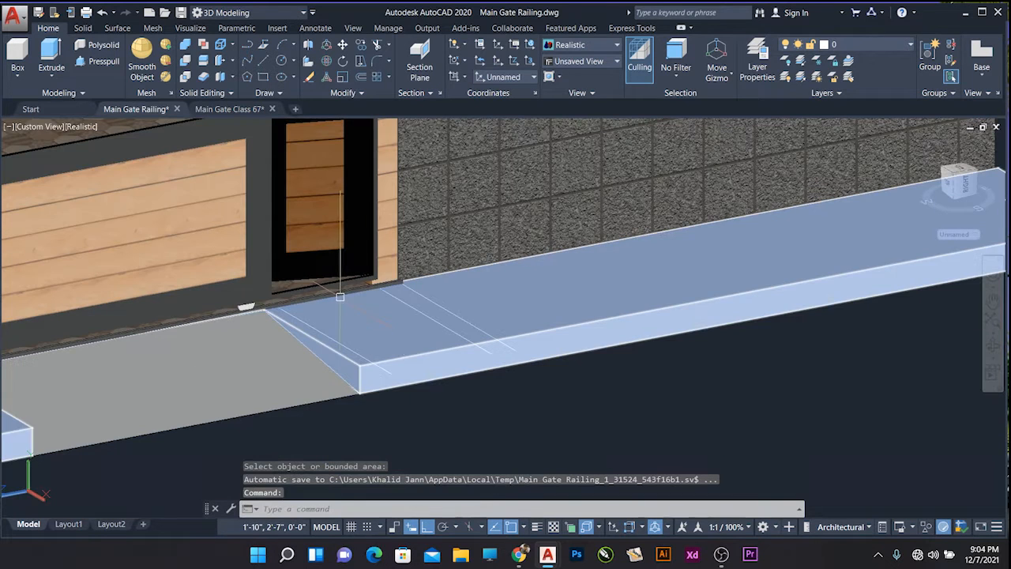
- Move the guide line nearest the ramp about 2 inches closer to the ramp's edge
click(391, 372)
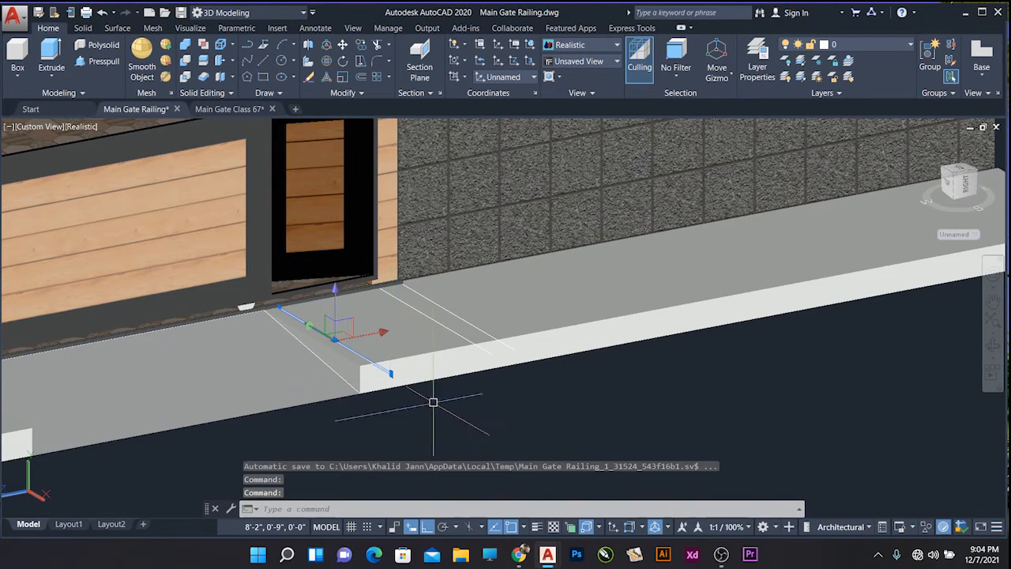
text(m)
key(space)
scroll(505, 421, up, 2)
click(483, 426)
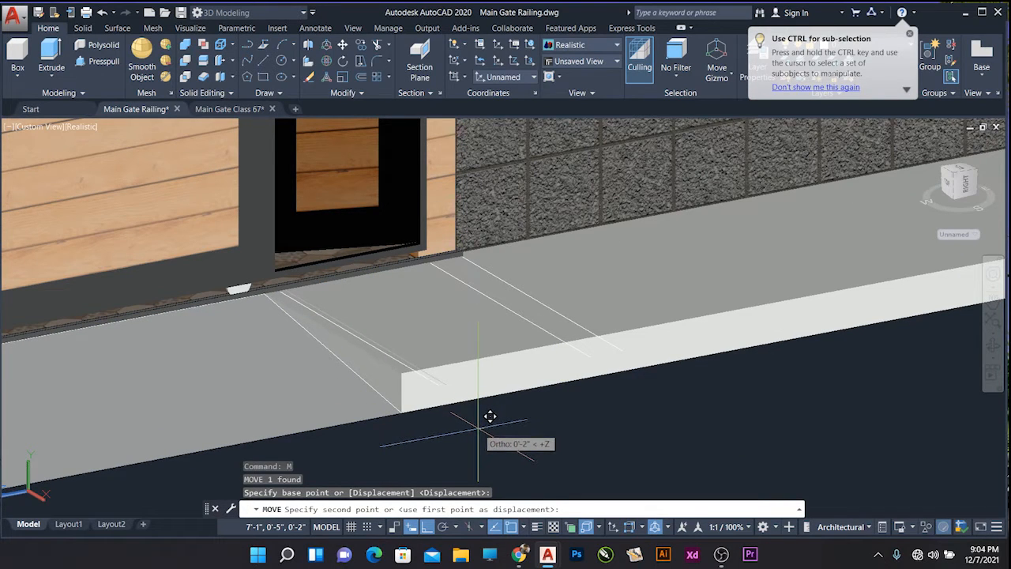
key(Escape)
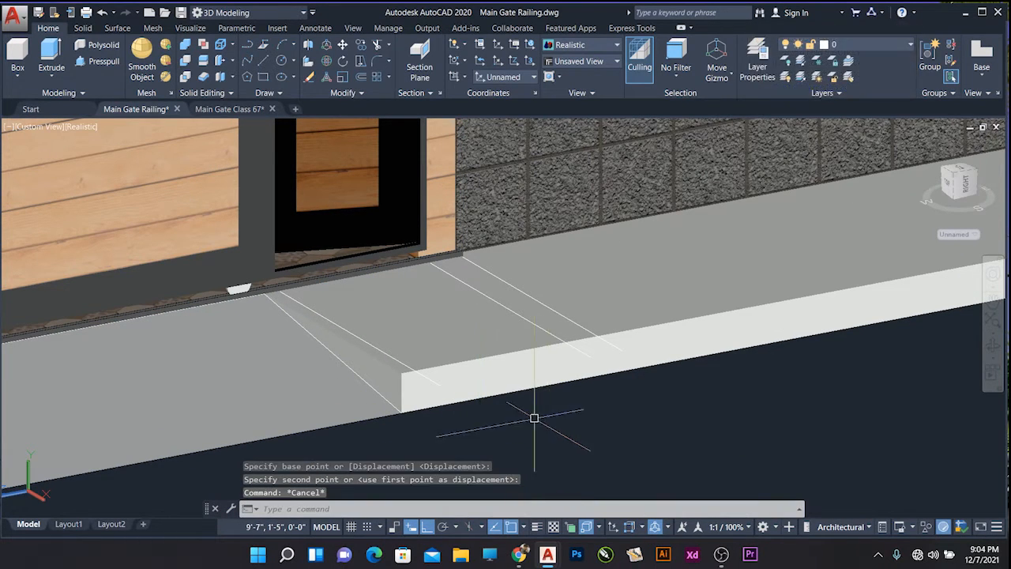
click(103, 61)
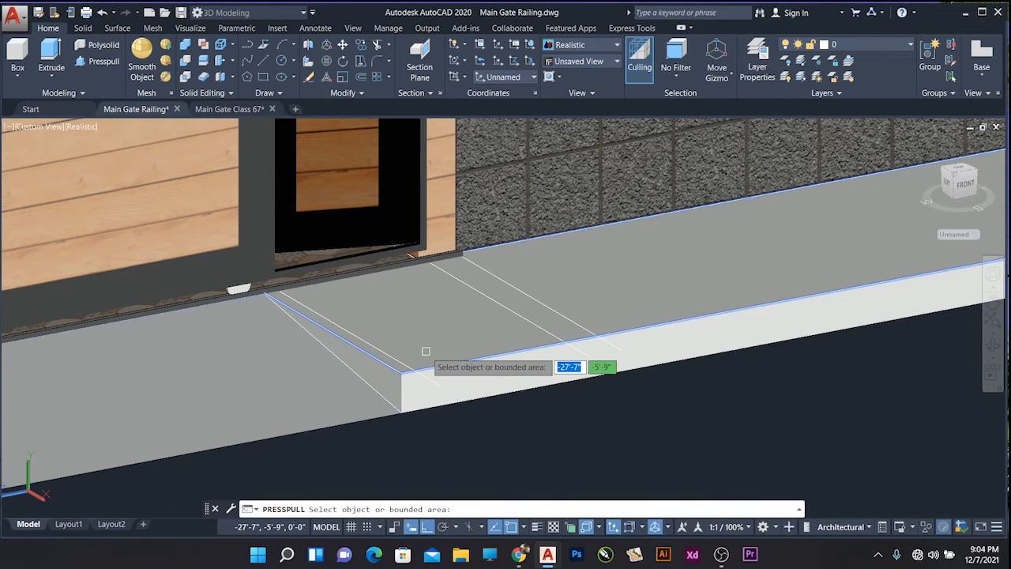
key(Escape)
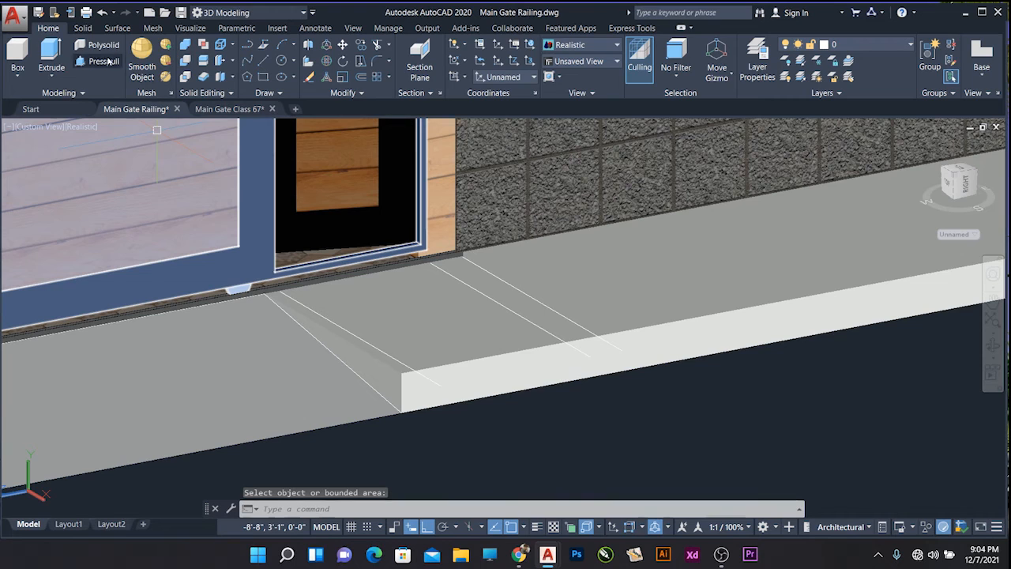
click(263, 77)
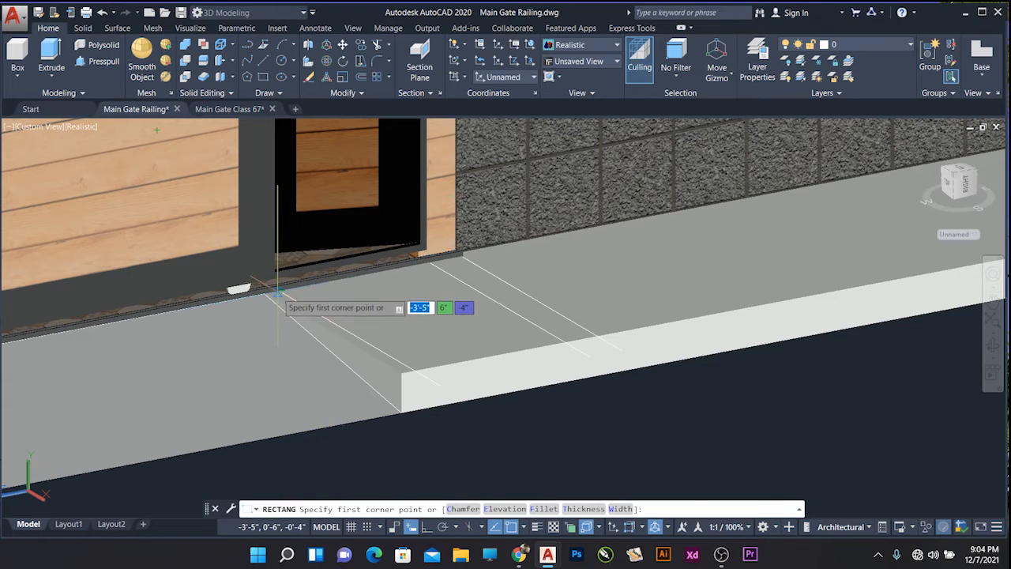
click(278, 292)
key(Escape)
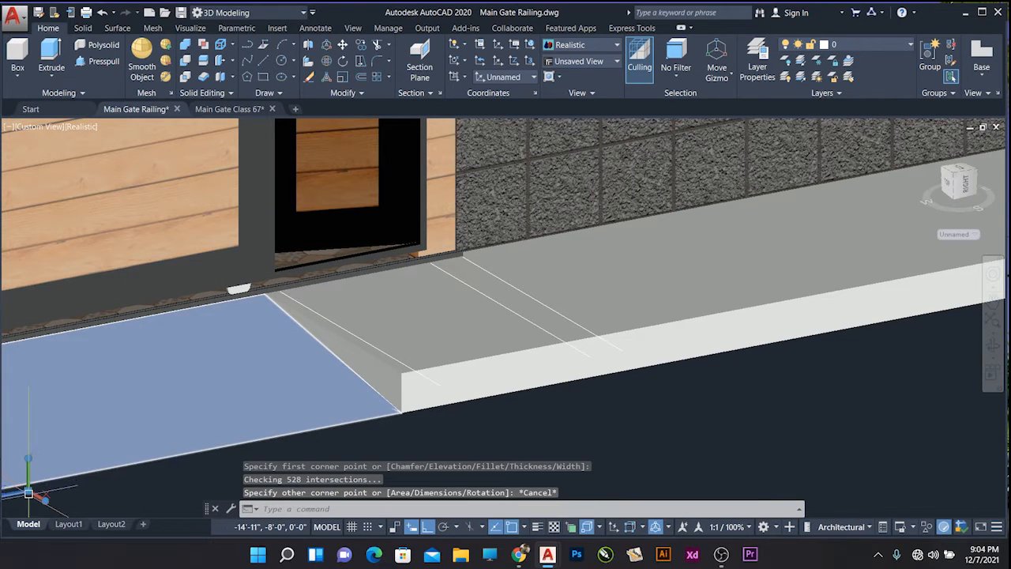
- Align the UCS with the sidewalk slab's top face at the wicket gate
click(28, 491)
click(29, 490)
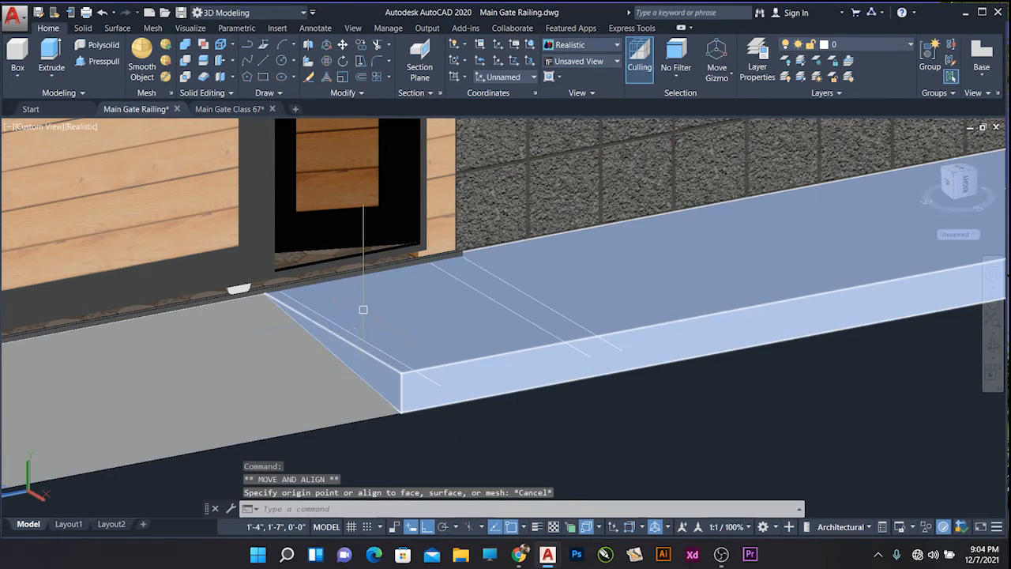
click(28, 491)
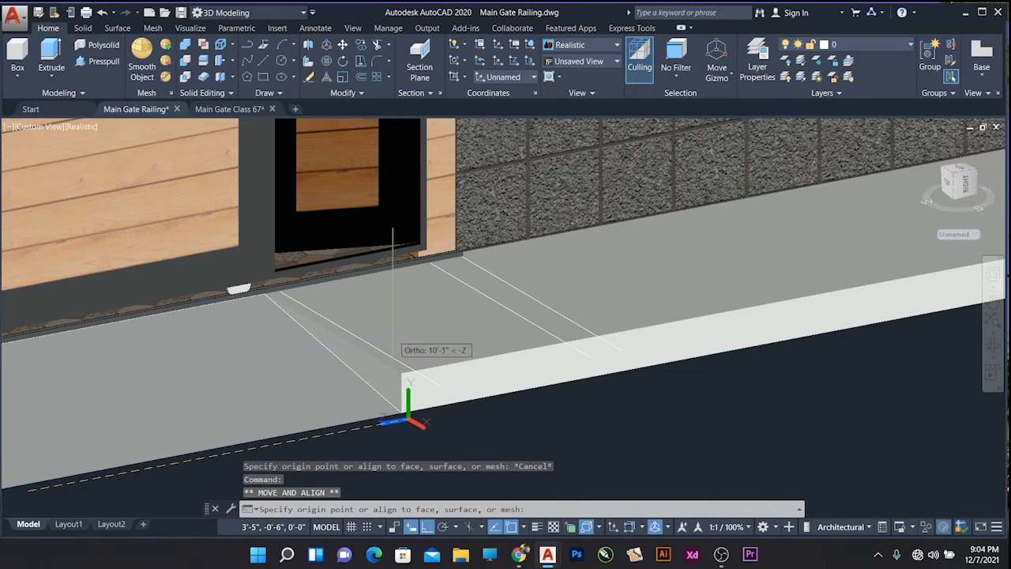
click(411, 322)
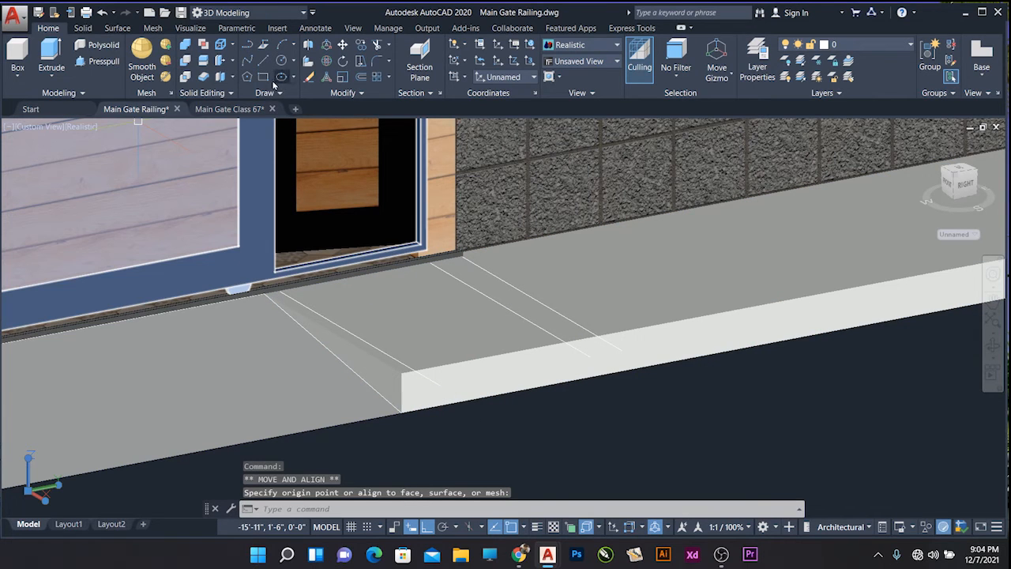
- Draw a rectangle on the slab's top between the two inner guide lines, spanning from the front edge to the wicket gate
click(81, 63)
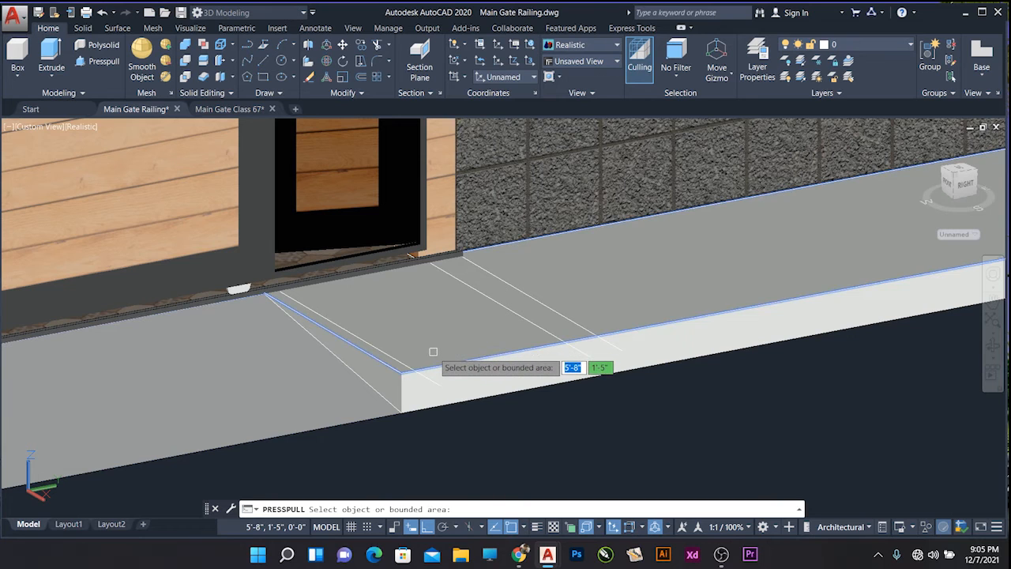
key(Escape)
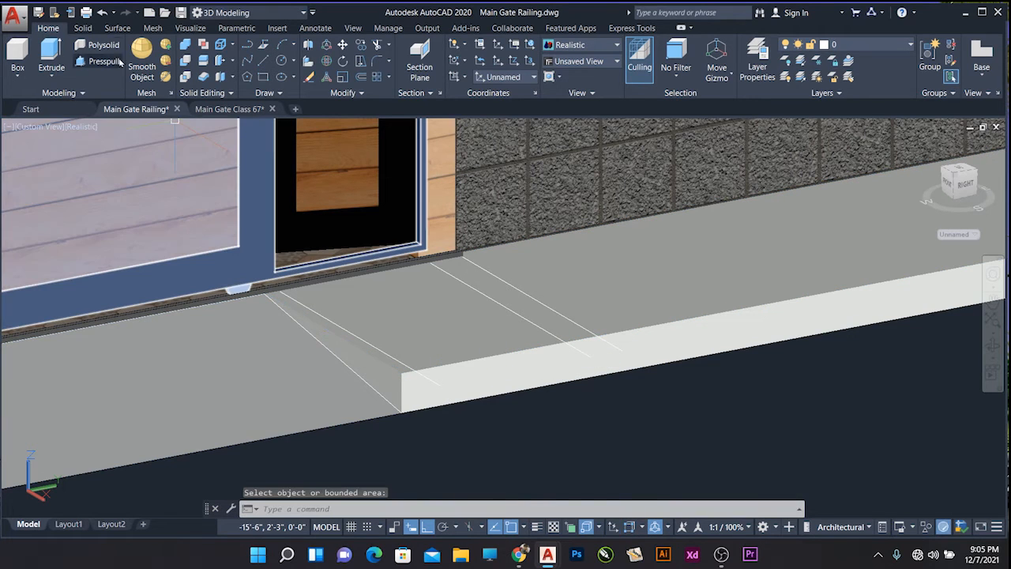
click(266, 79)
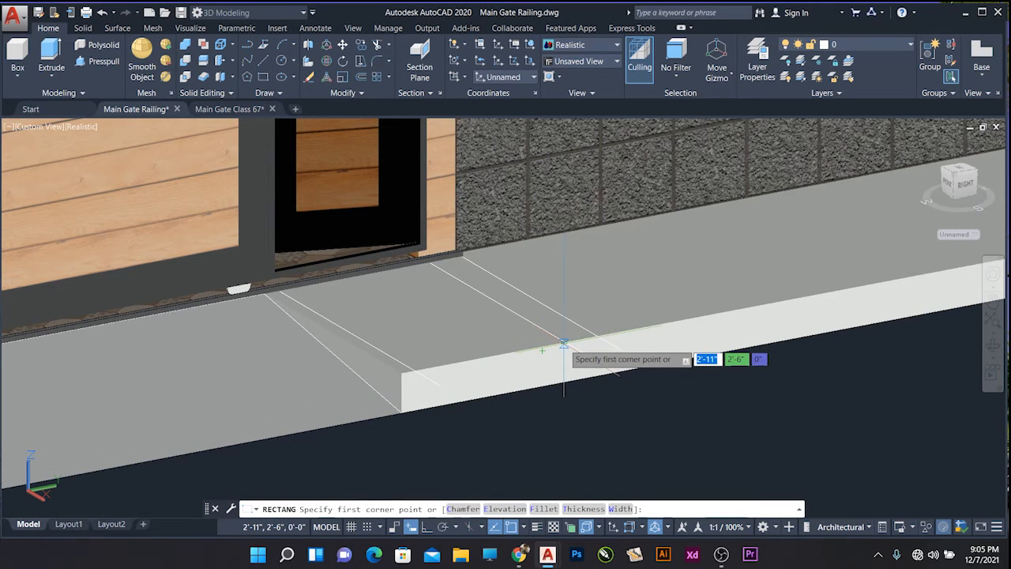
click(563, 344)
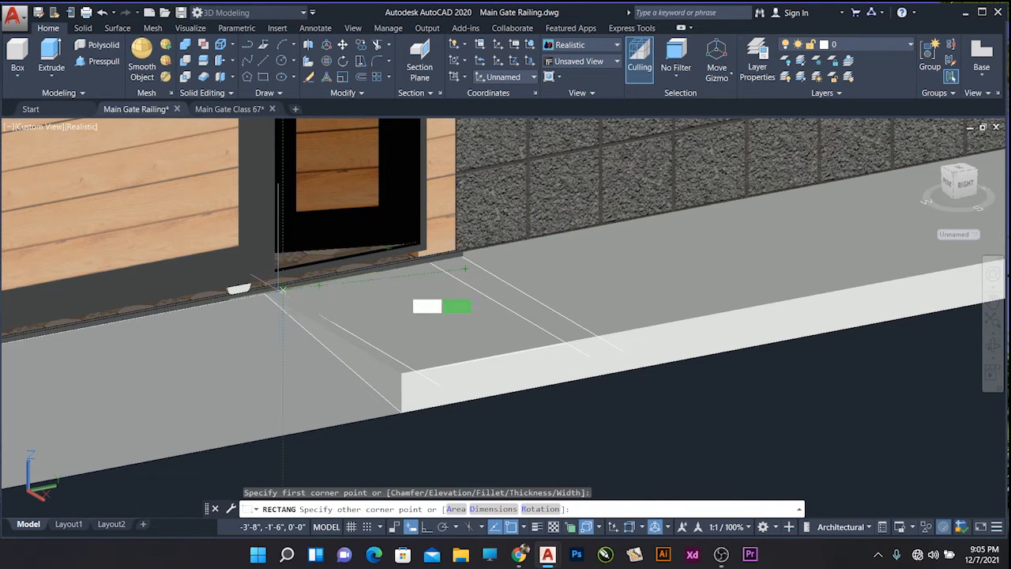
scroll(554, 334, up, 2)
click(568, 345)
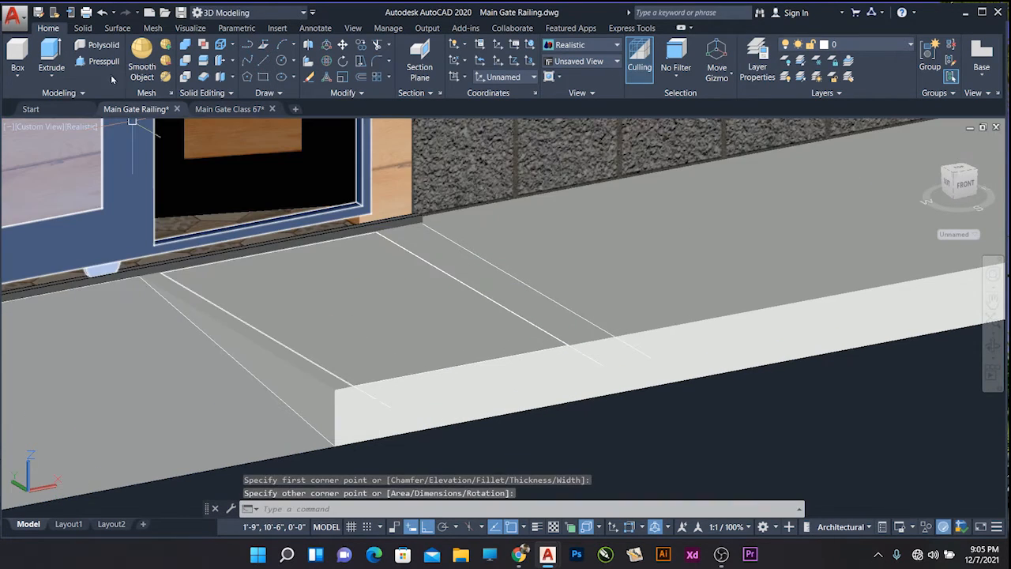
- Presspull the rectangle at the wicket gate down to the sidewalk slab's bottom edge
click(109, 66)
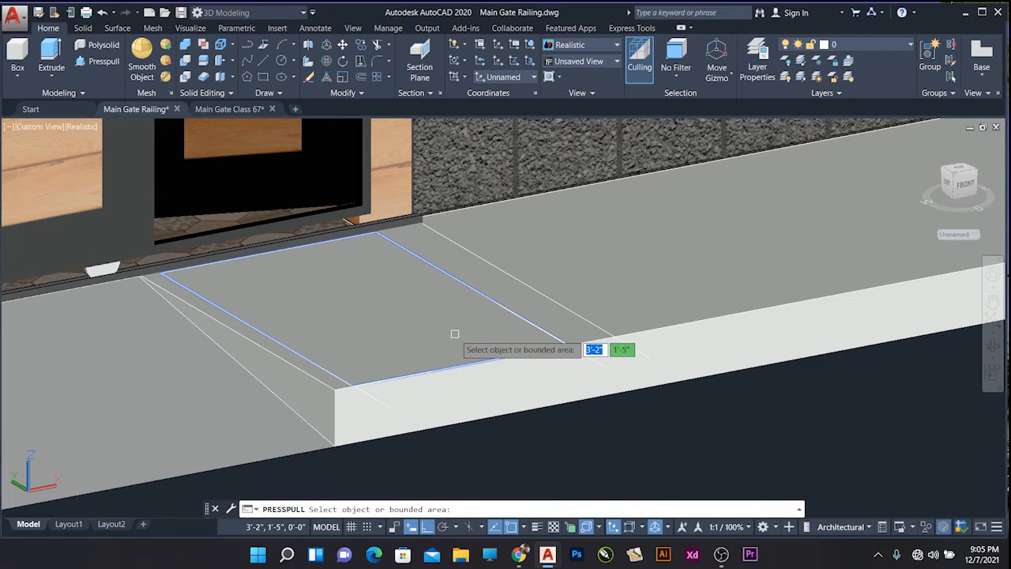
click(455, 334)
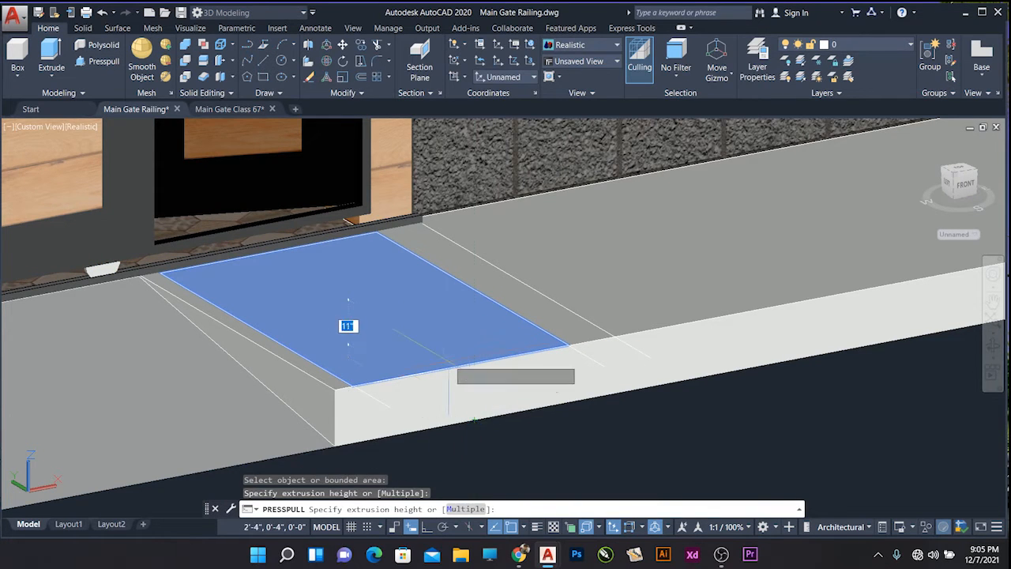
click(474, 421)
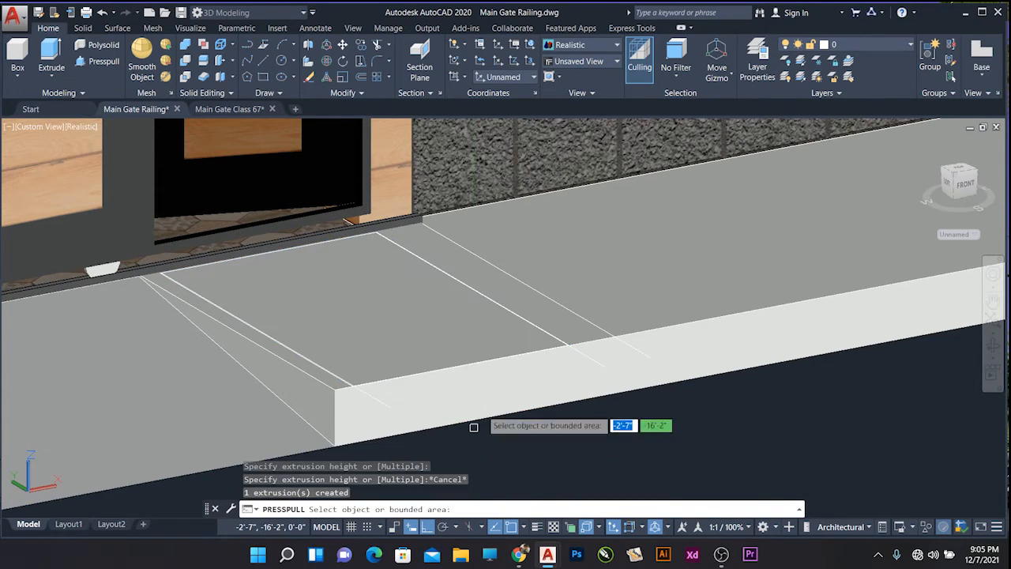
key(Escape)
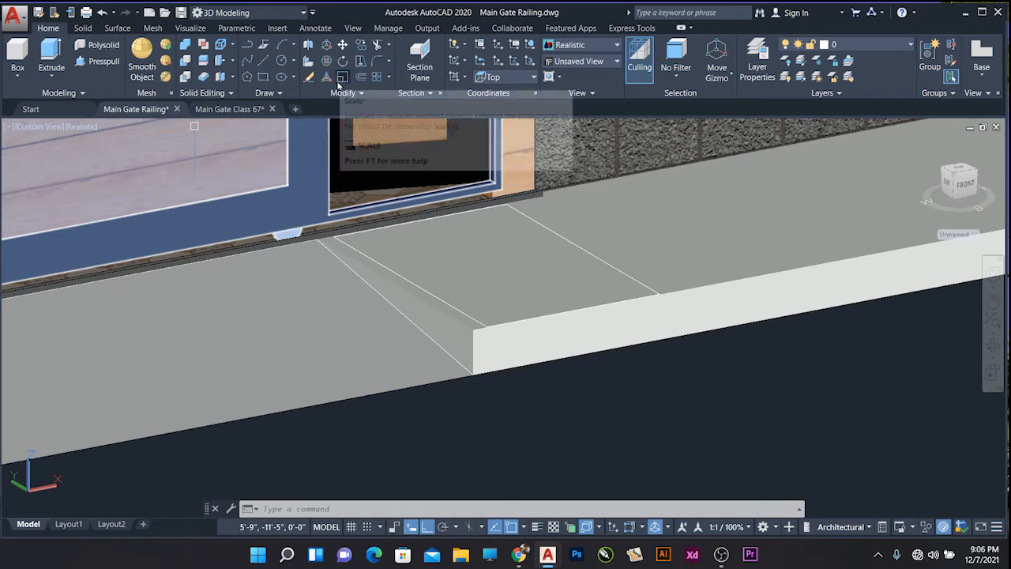
- Draw a line along the slab's front edge between the two front corners of the rectangle
click(261, 62)
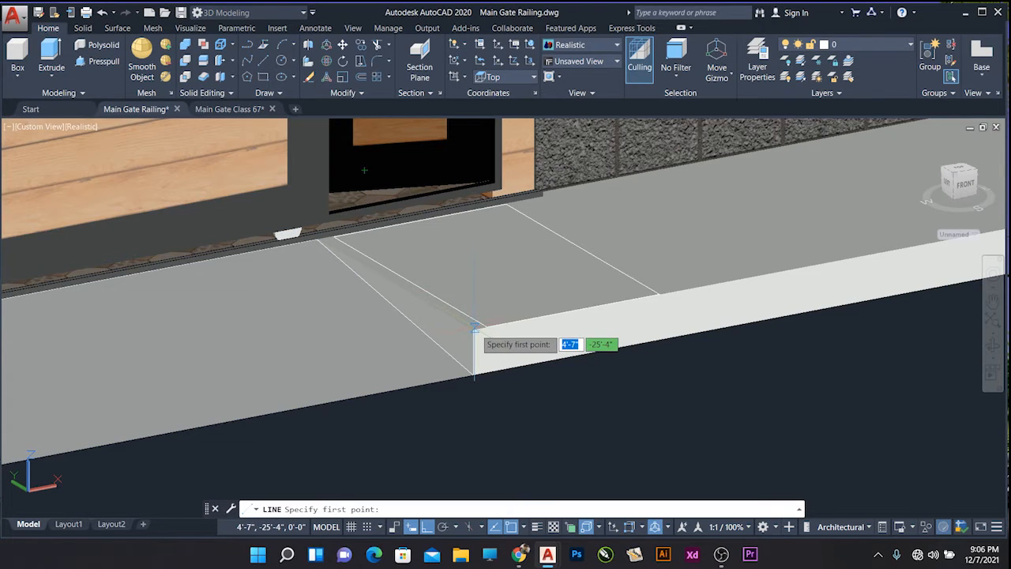
click(487, 326)
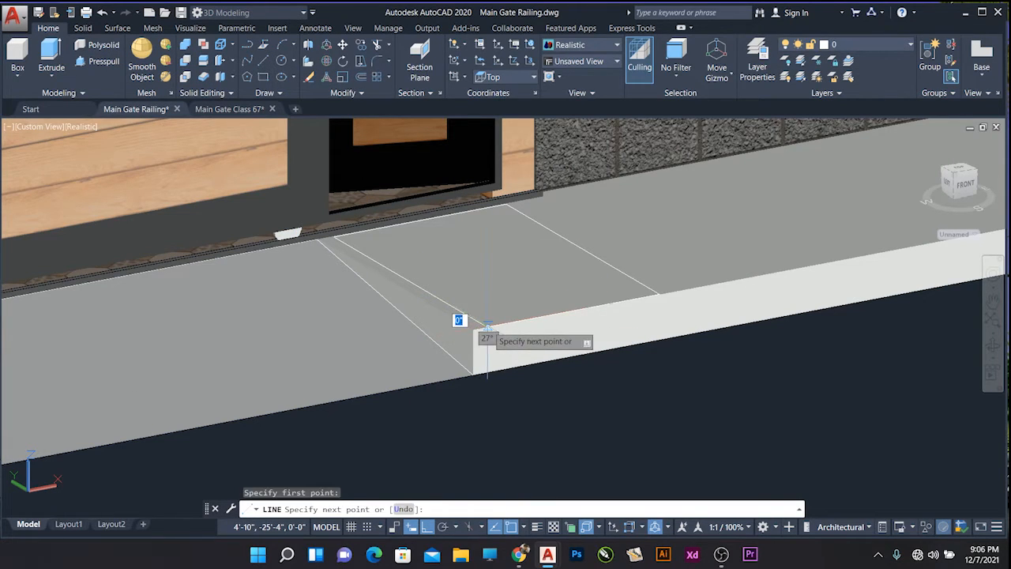
click(657, 292)
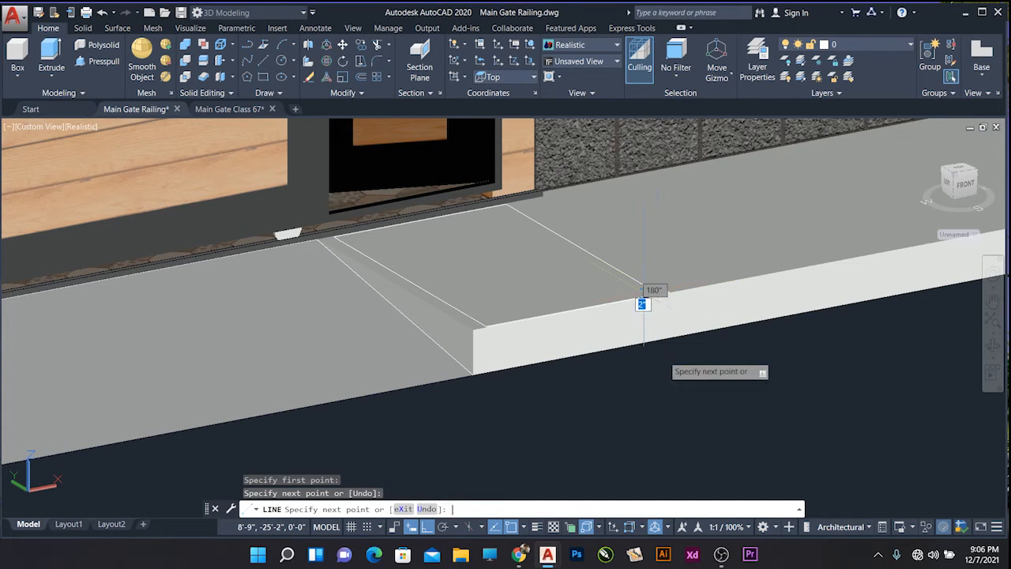
key(Escape)
click(460, 425)
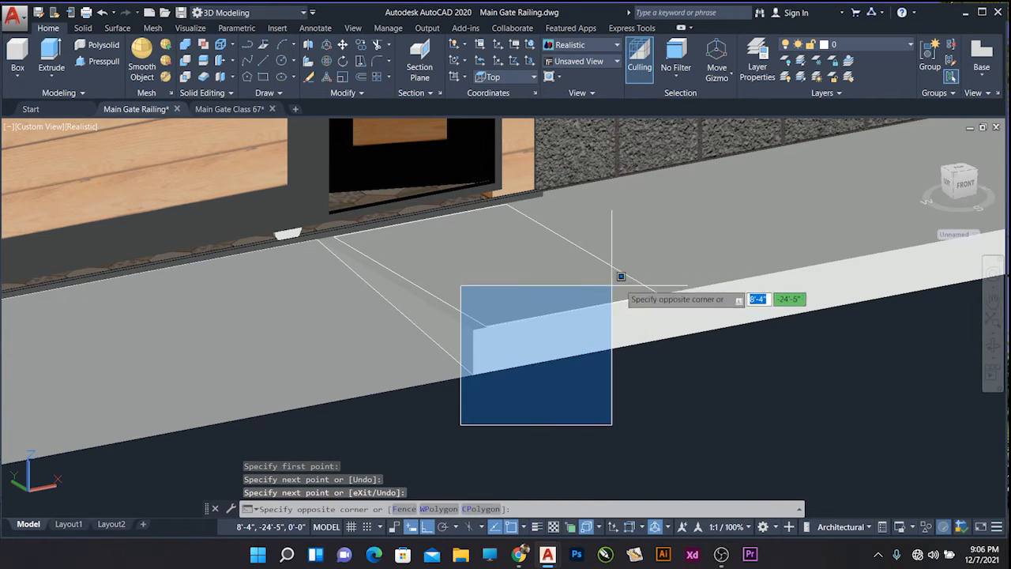
click(687, 275)
text(m)
key(Return)
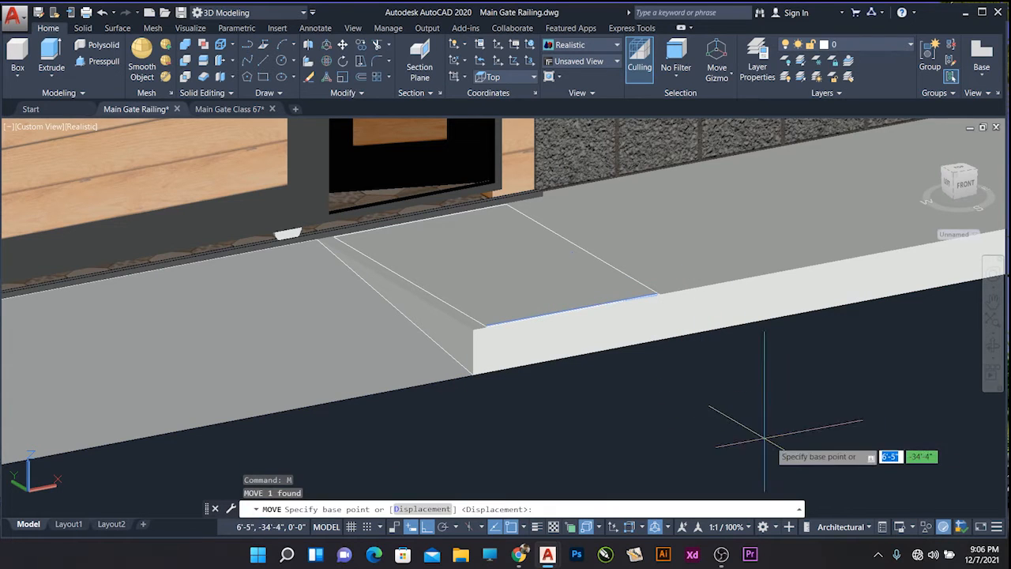
click(733, 420)
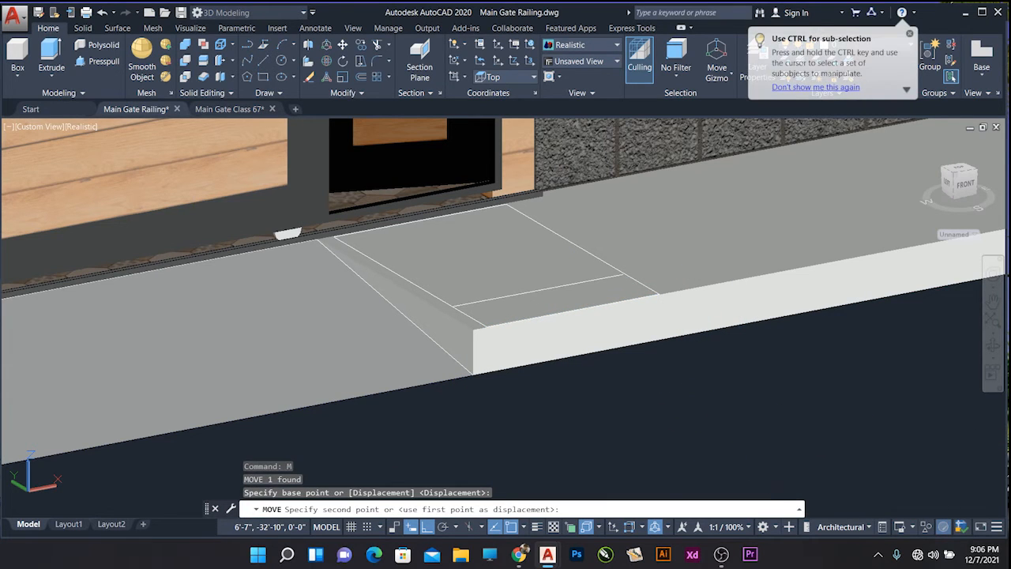
key(Escape)
- Measure the slab's depth from the front corner beside the ramp back to the gate
text(dist)
key(Return)
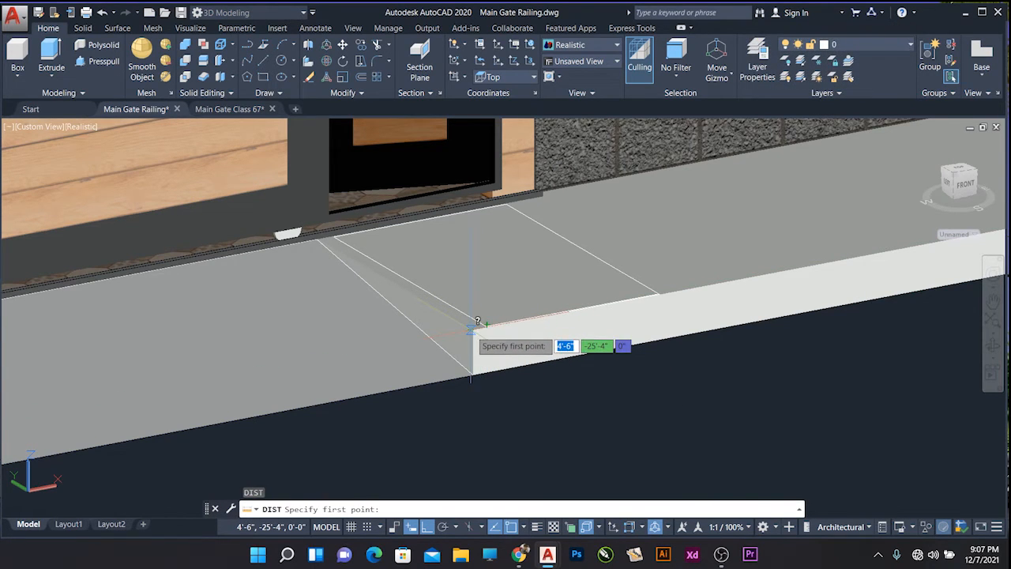
click(473, 326)
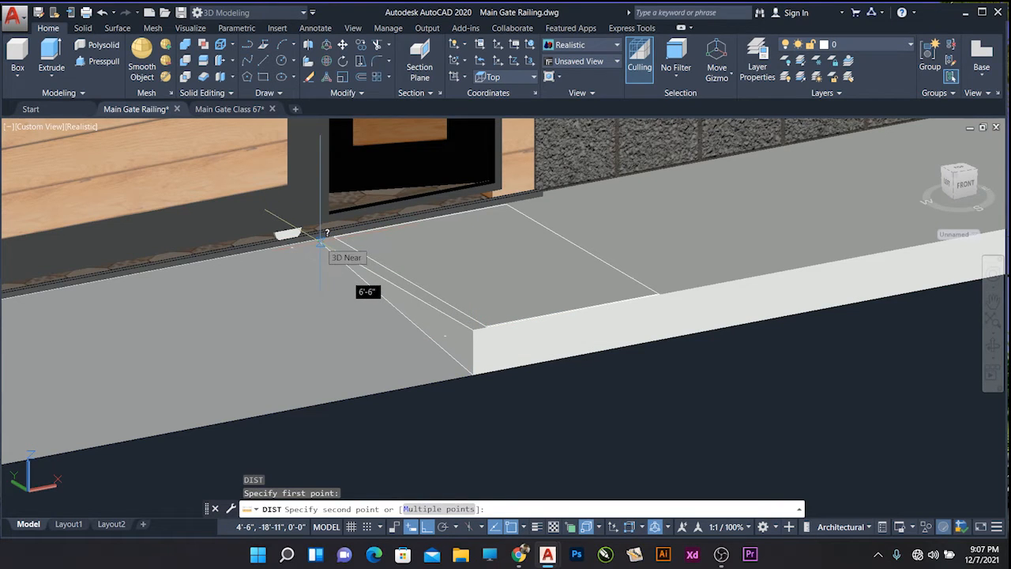
key(Escape)
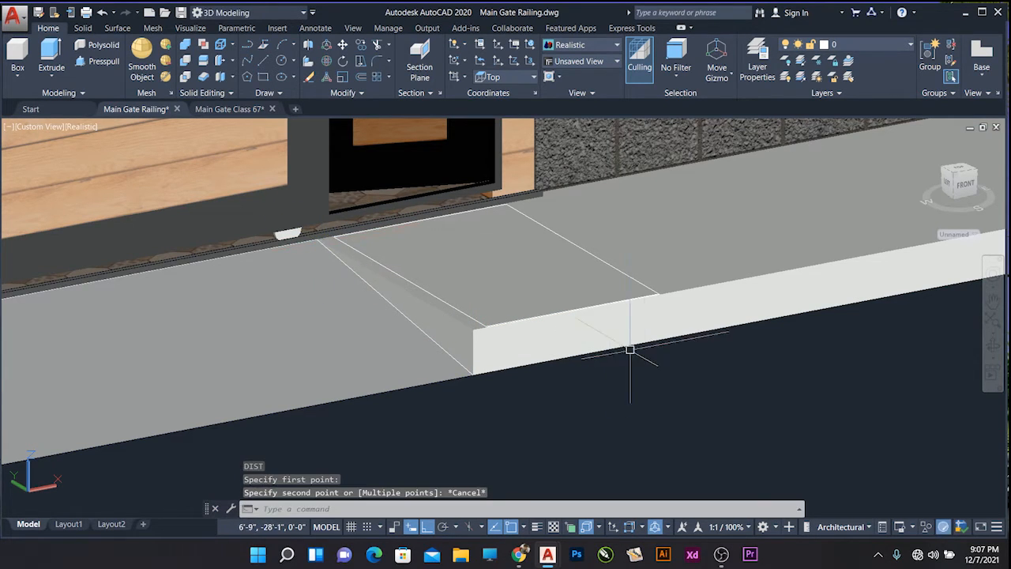
- Move the line on the slab's front edge 12 inches inward toward the wicket gate
click(472, 438)
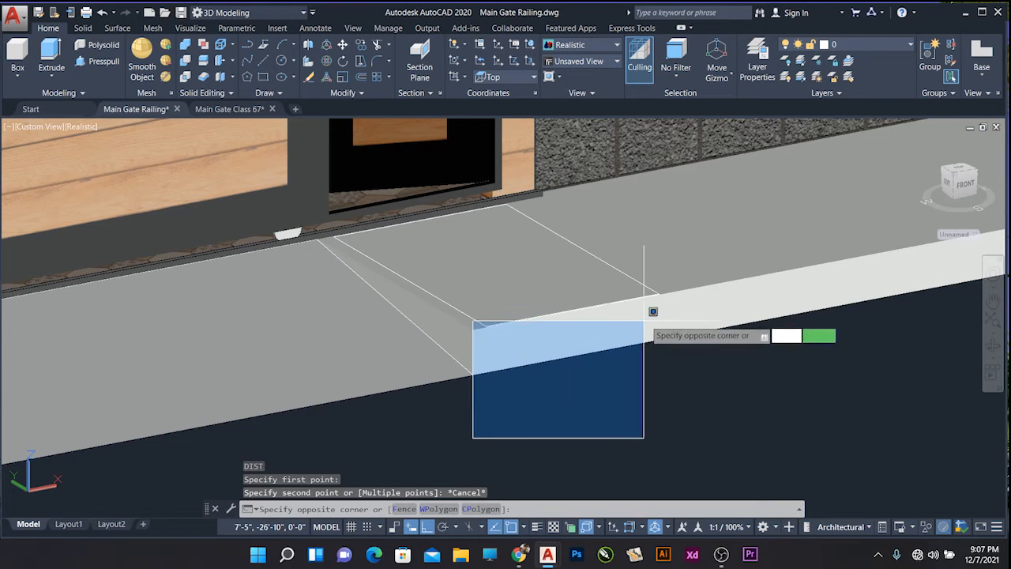
click(668, 282)
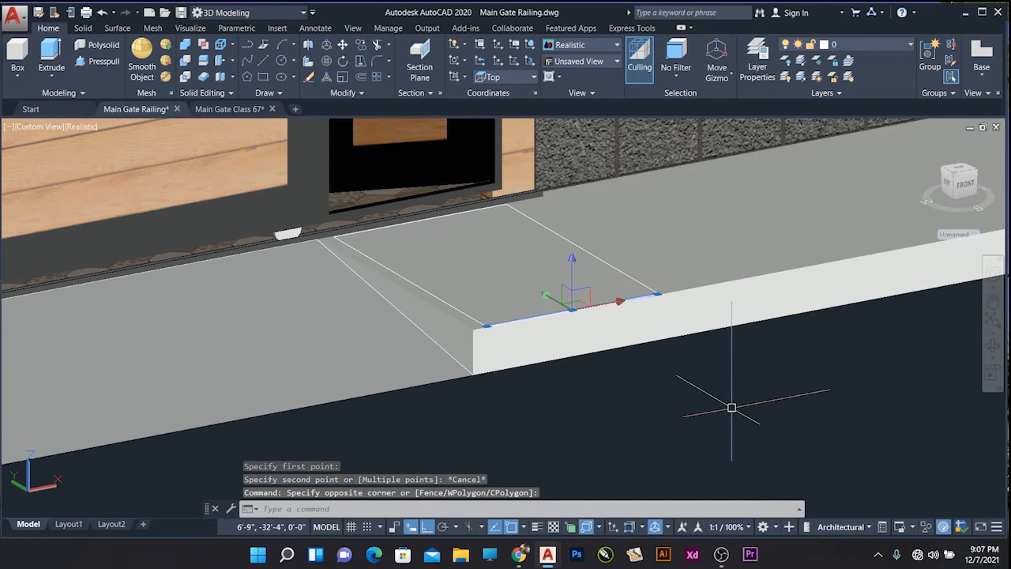
text(m)
key(Return)
click(734, 404)
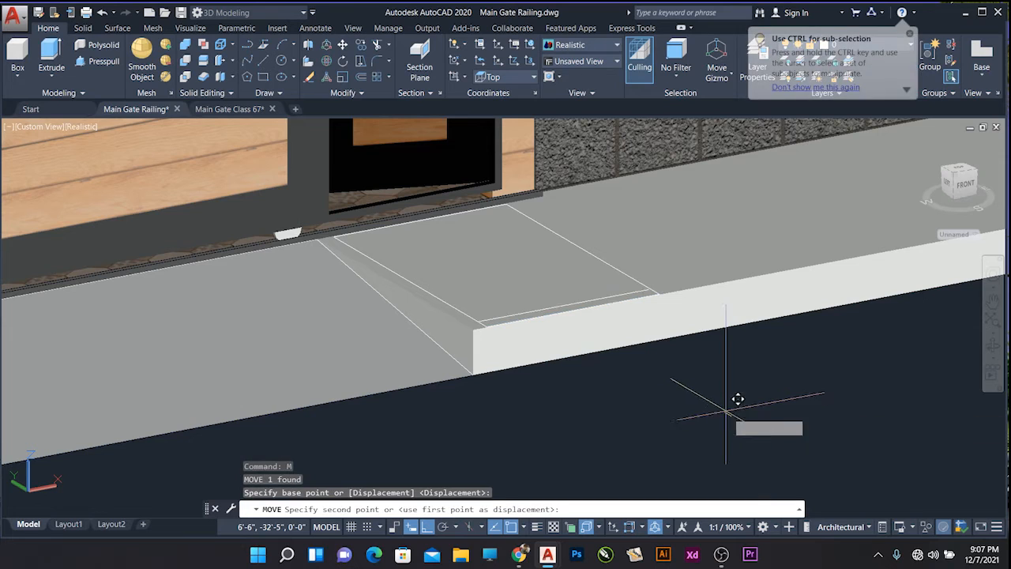
text(12)
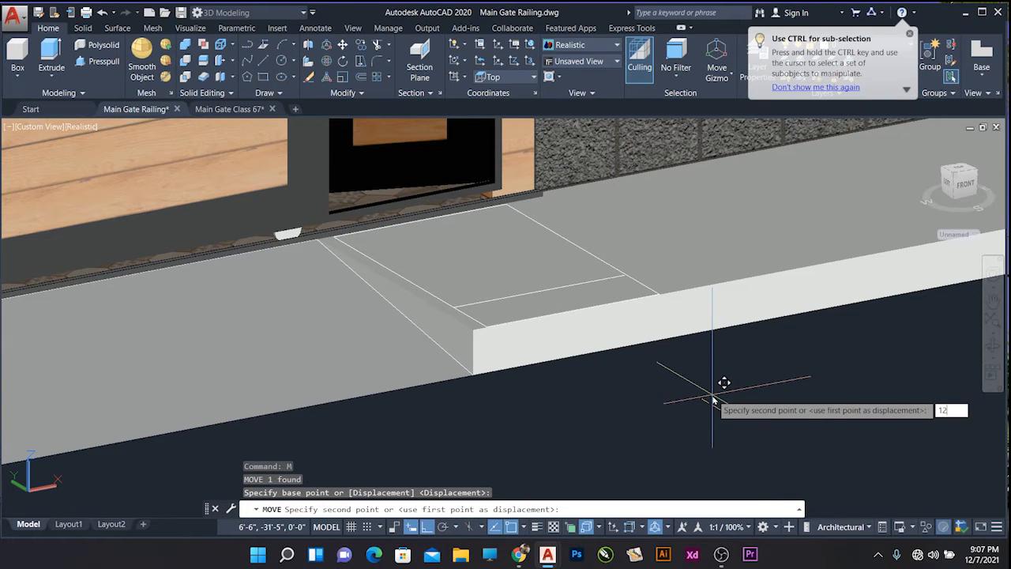
key(Return)
- Move the same cross line a further 12 inches toward the wicket gate
click(429, 417)
click(686, 216)
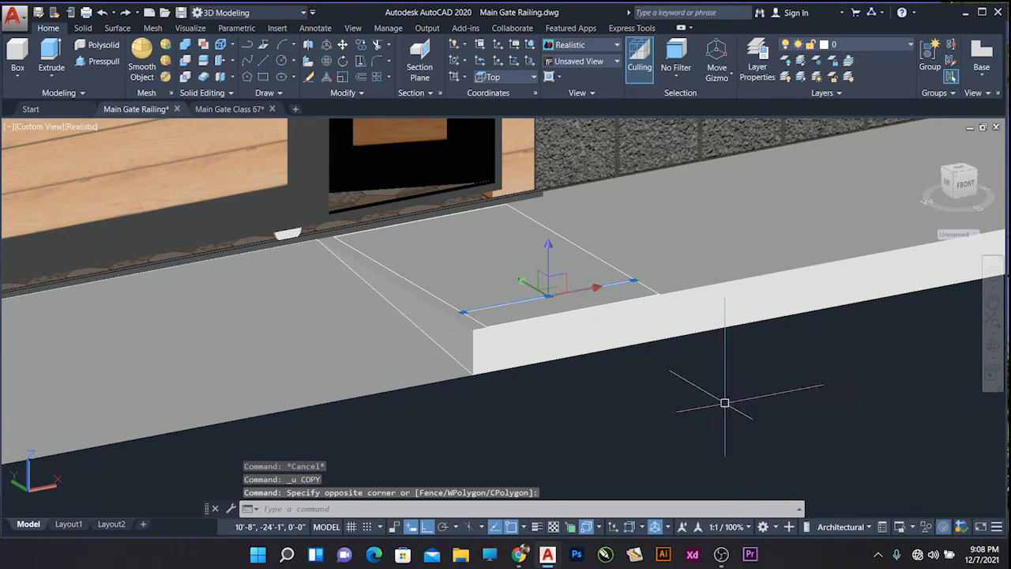
text(m)
key(Return)
click(711, 423)
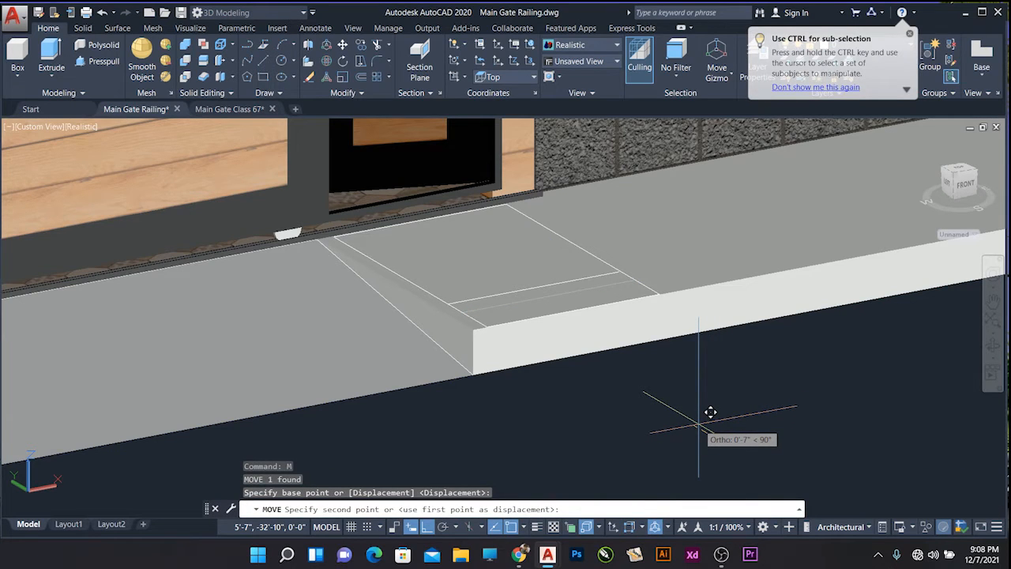
text(12)
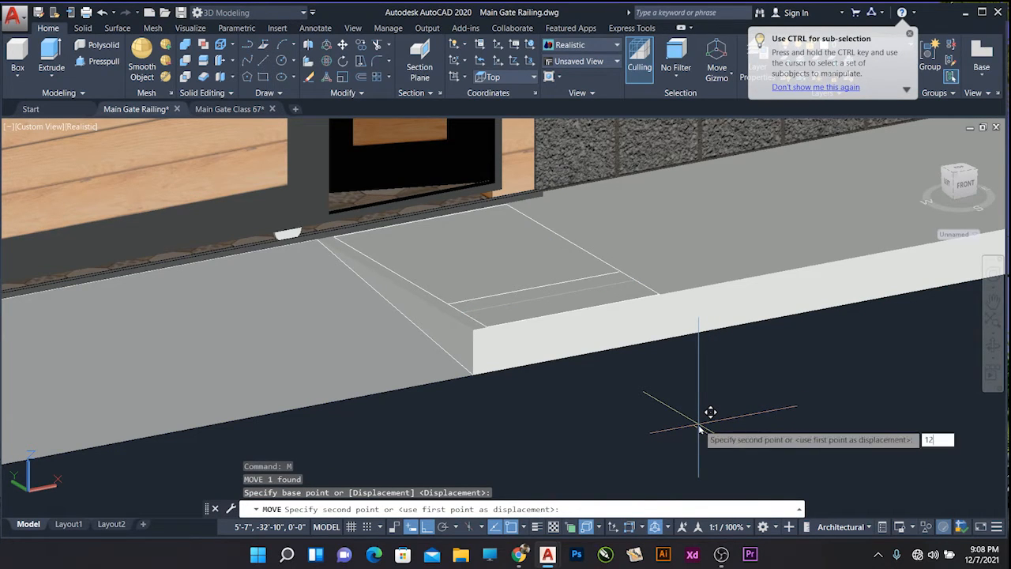
key(Return)
- Copy the cross line on the wicket gate slab 24 inches further toward the gate to mark the next step
click(425, 423)
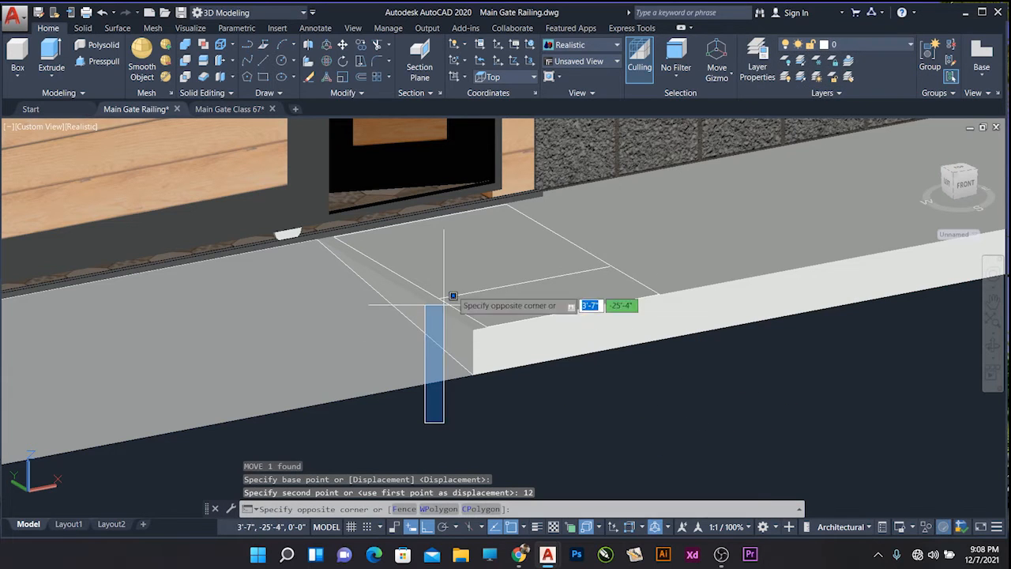
click(650, 215)
text(co)
key(Return)
click(776, 441)
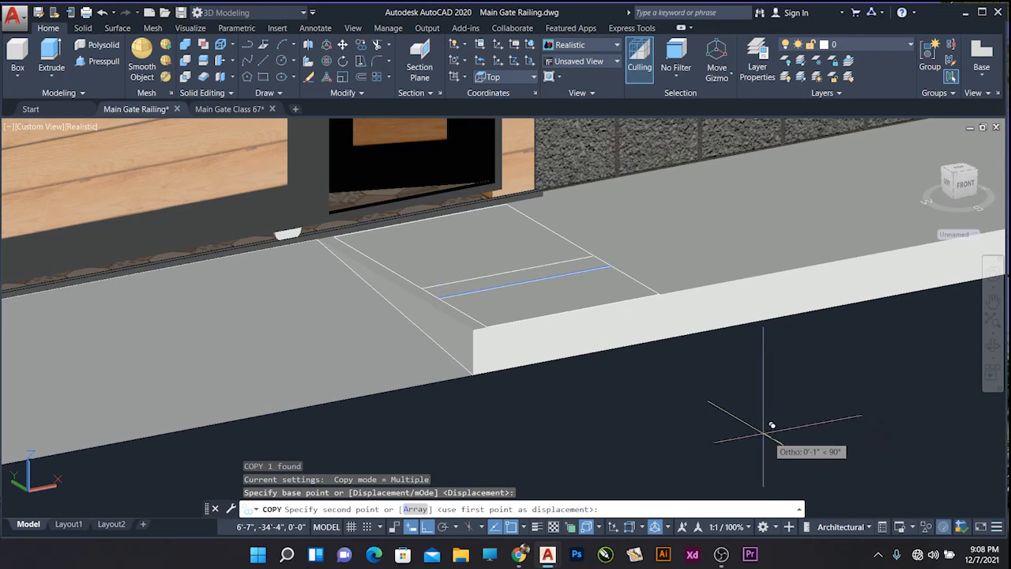
text(24)
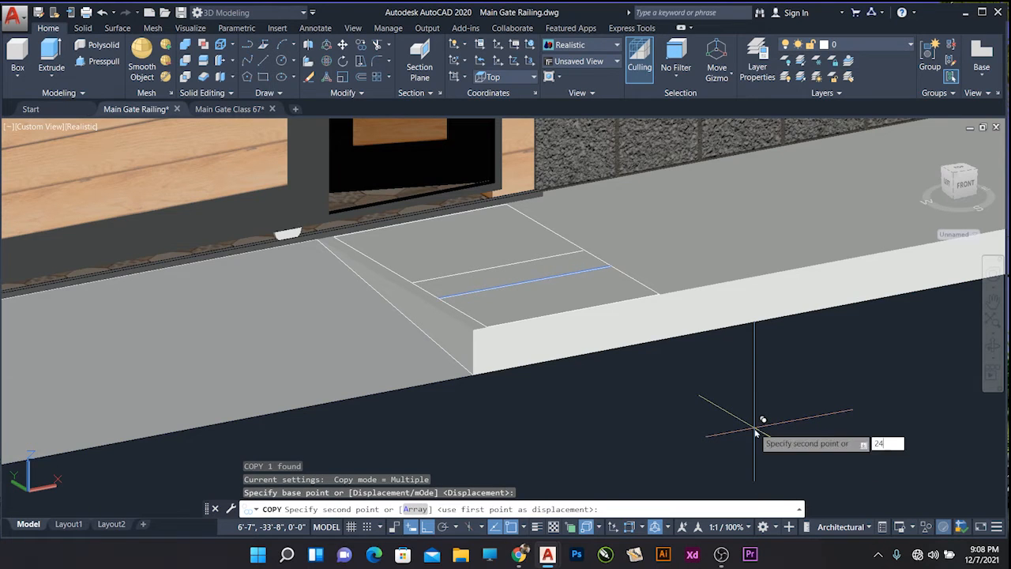
key(Return)
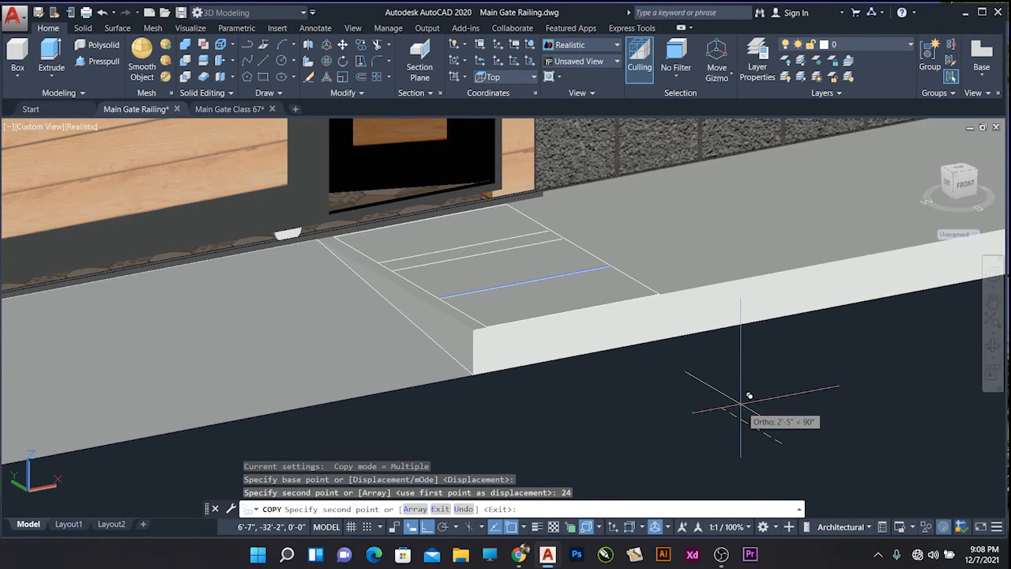
key(Return)
key(Delete)
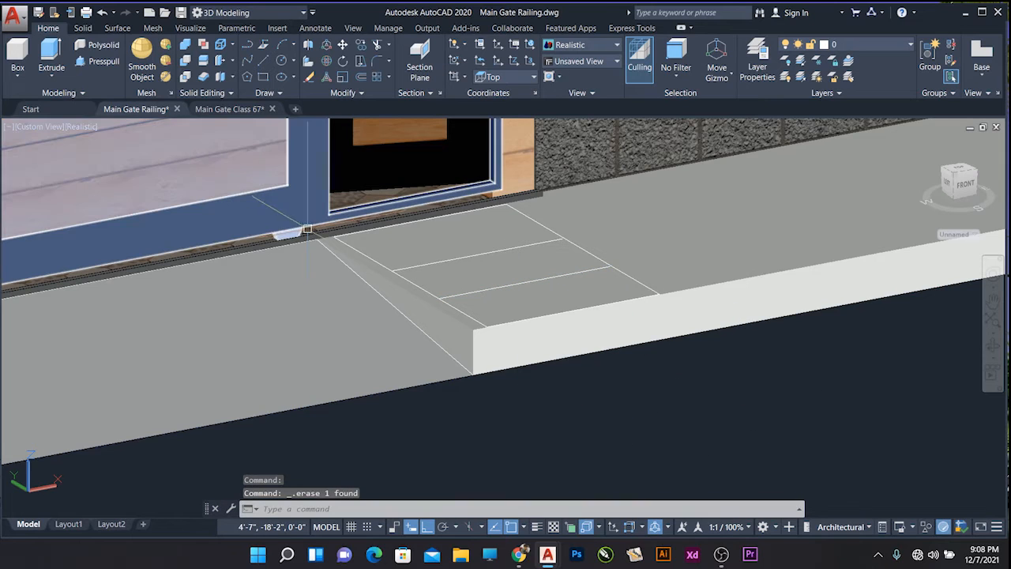
- Press-pull the front step area of the wicket gate slab 6 inches down
click(101, 62)
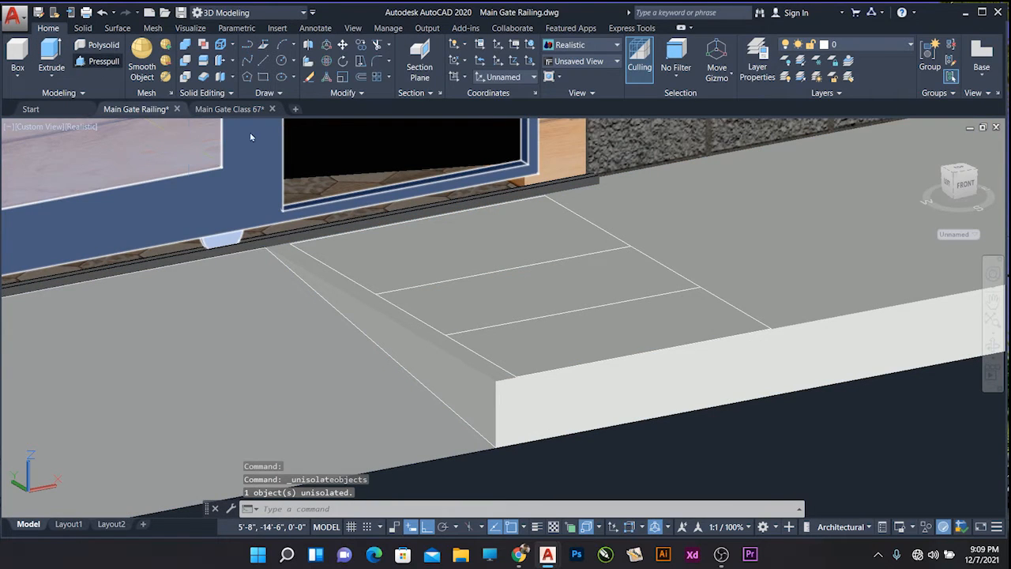
click(98, 65)
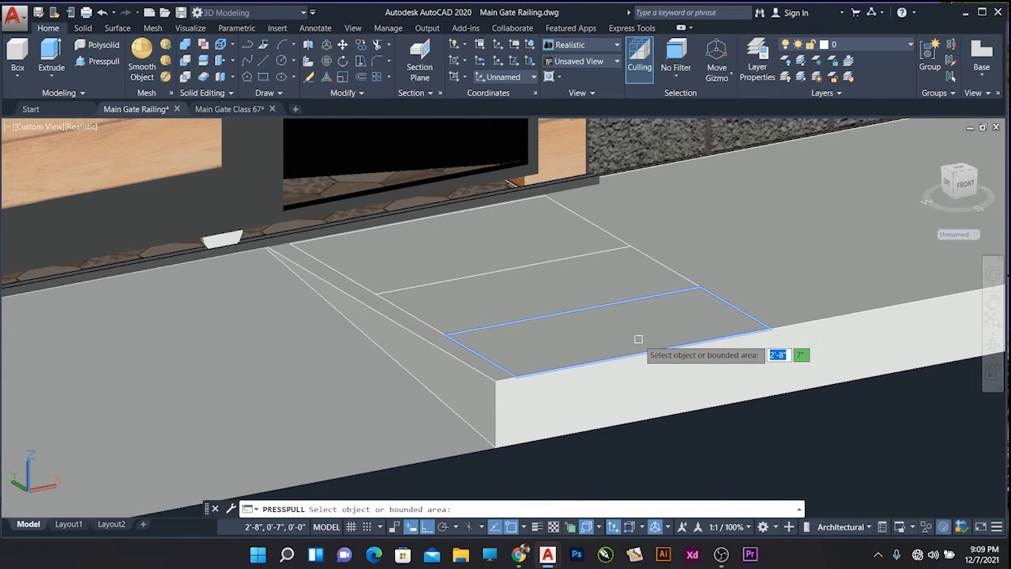
click(638, 339)
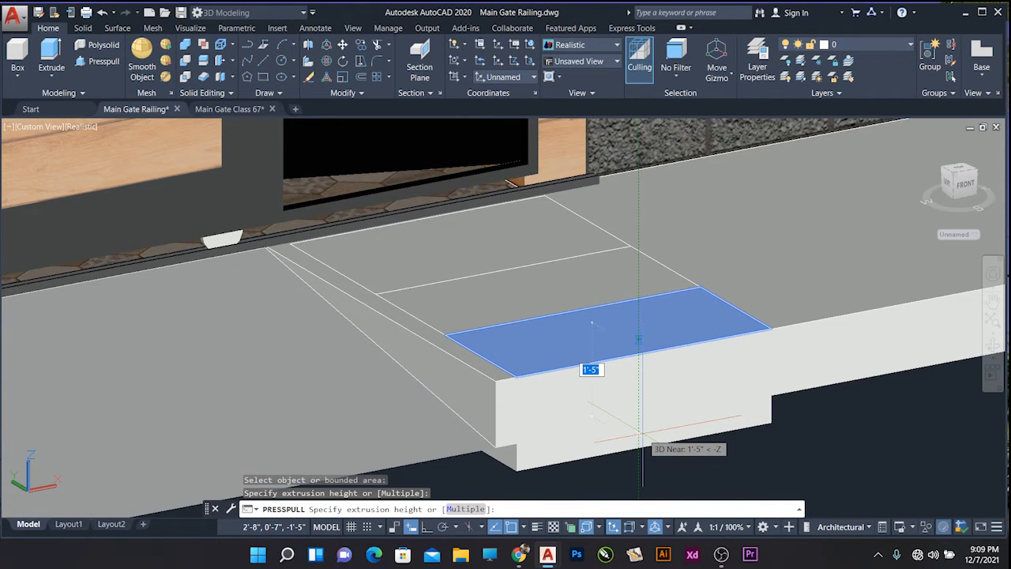
key(Return)
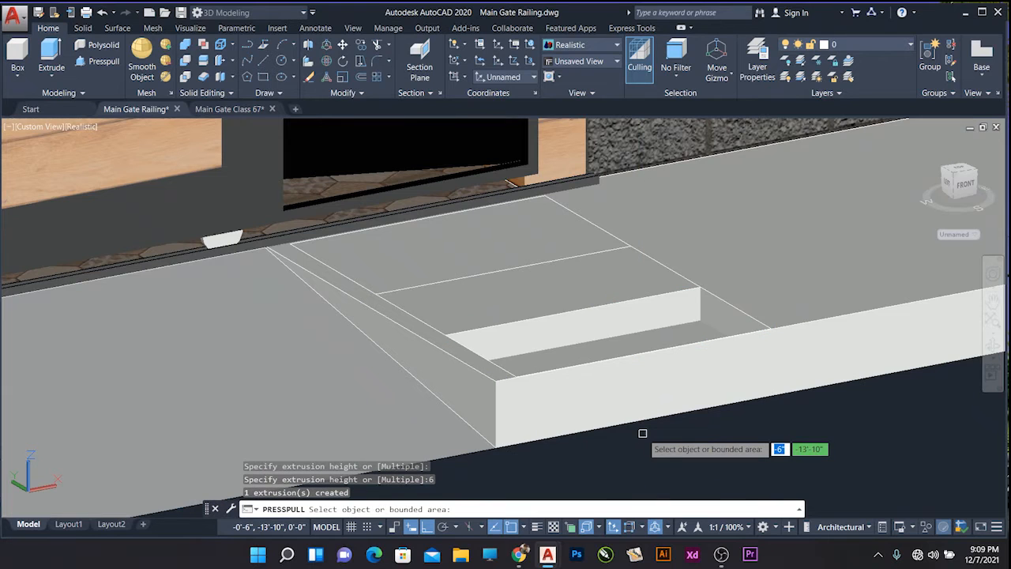
- Press-pull the front step area 8 inches down and the middle step area 4 inches down
click(628, 355)
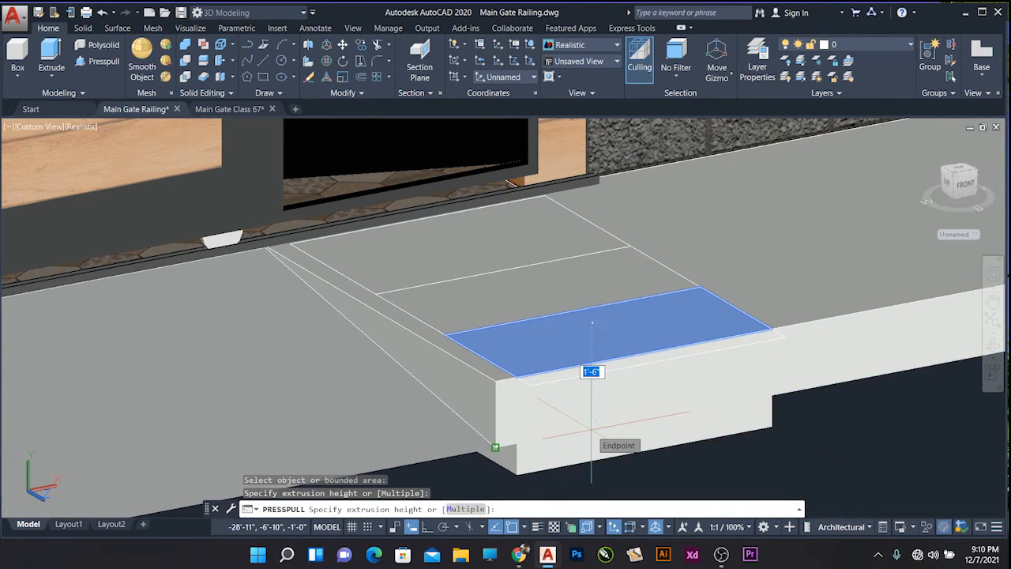
key(Return)
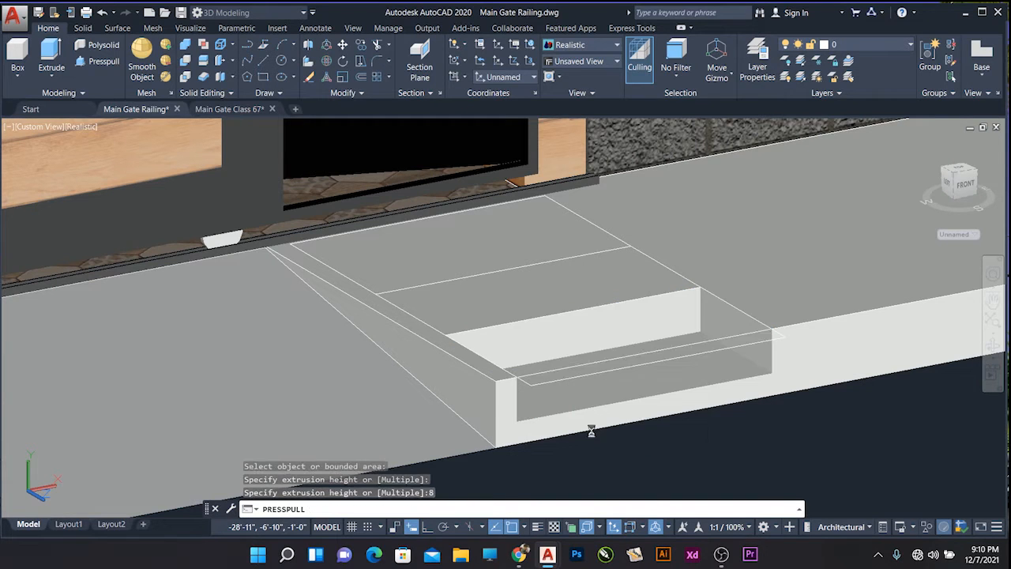
click(567, 296)
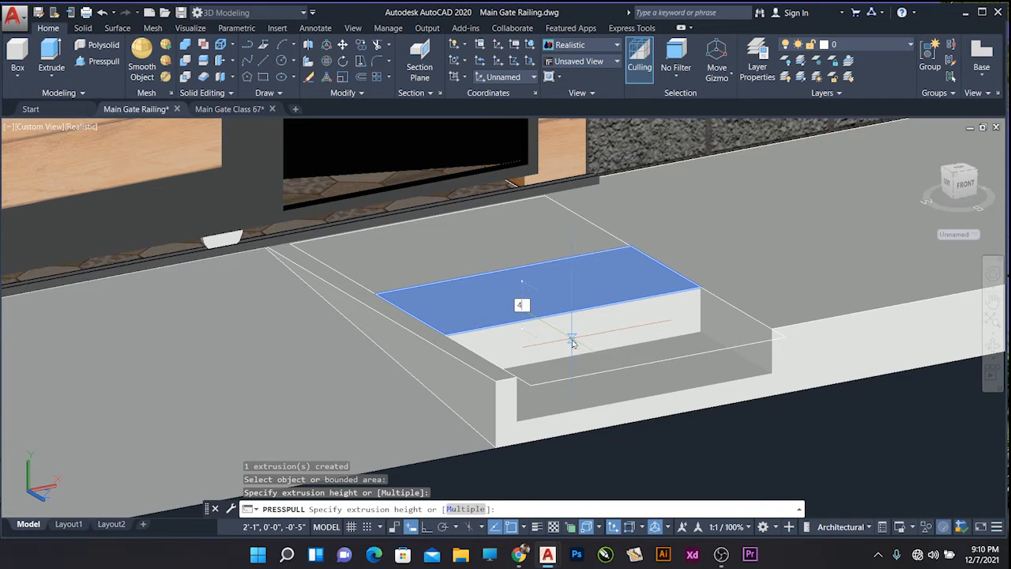
key(Return)
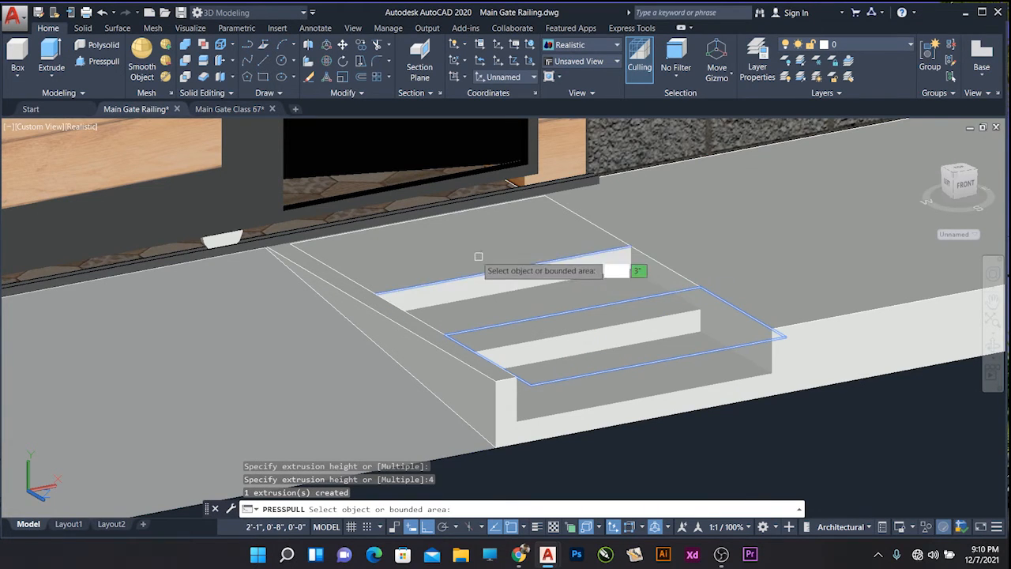
- Delete the guide rectangle outlining the wicket gate steps
scroll(491, 242, down, 4)
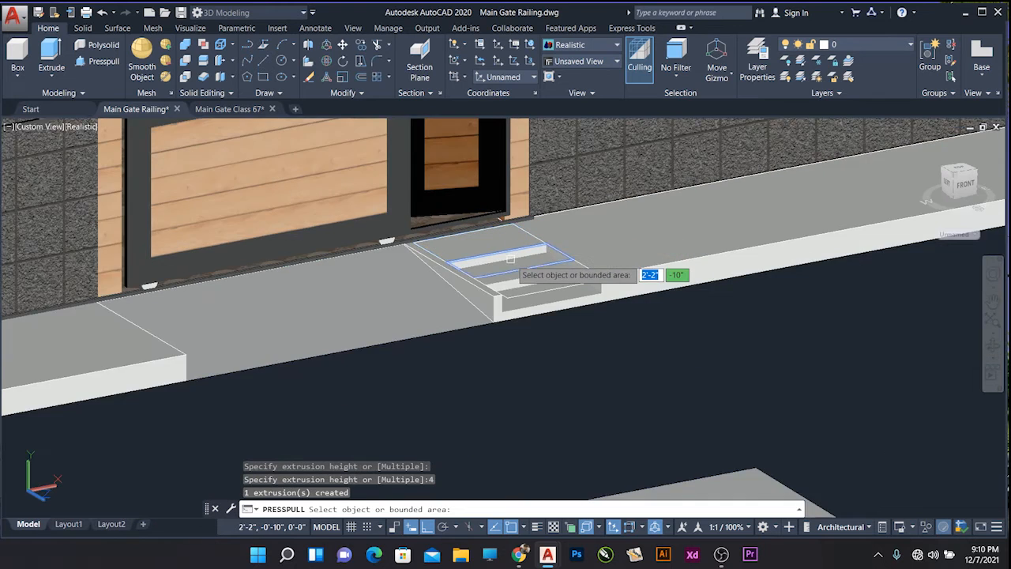
scroll(510, 259, up, 2)
key(Return)
click(565, 316)
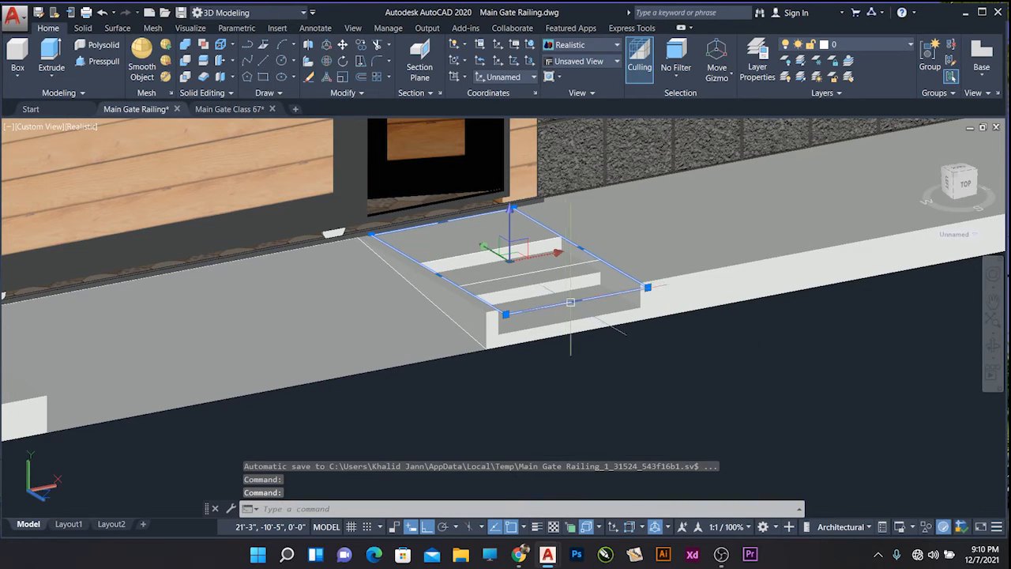
key(Delete)
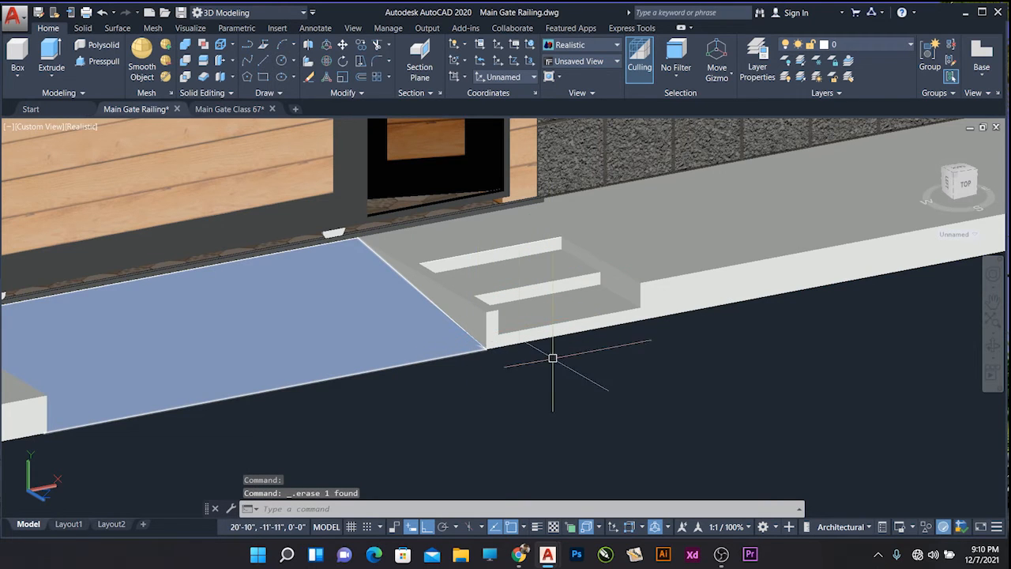
scroll(553, 359, down, 5)
scroll(307, 388, up, 2)
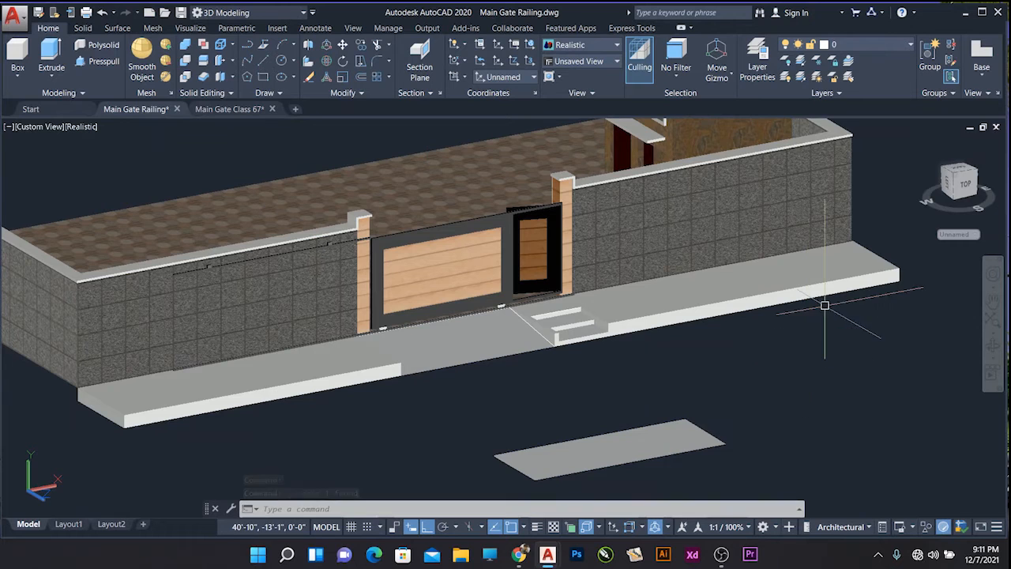
scroll(652, 291, up, 4)
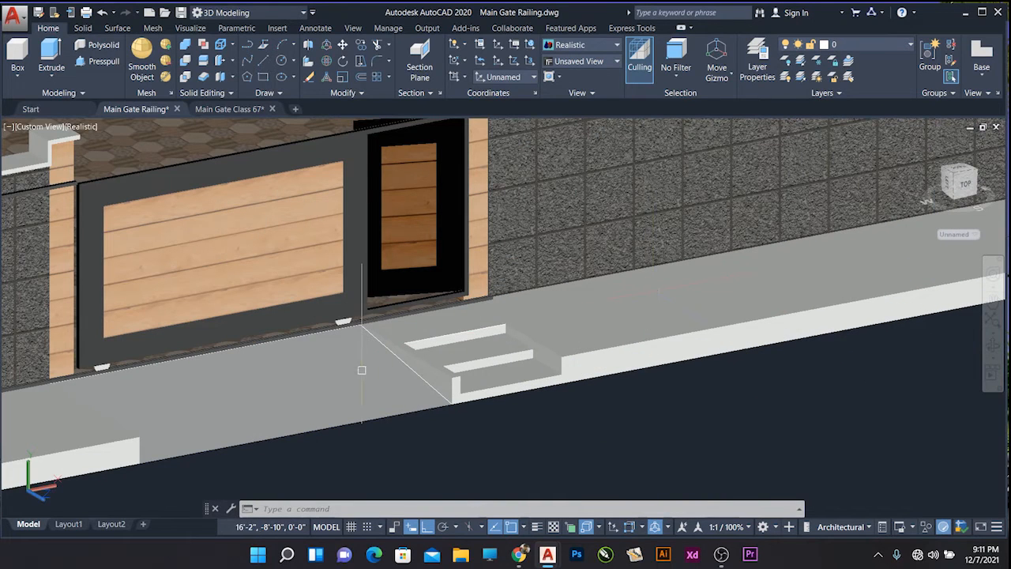
scroll(338, 392, down, 3)
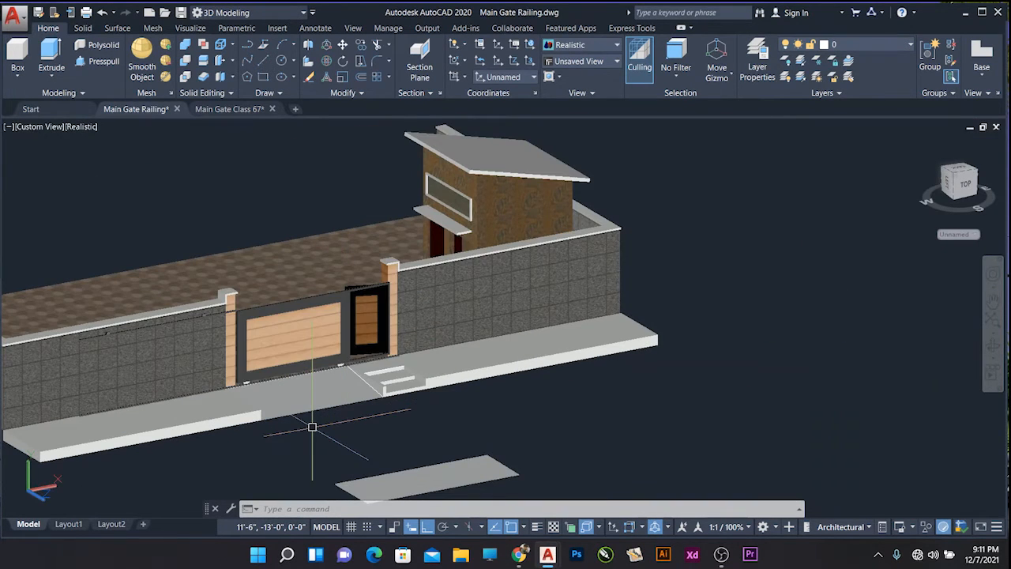
scroll(320, 415, up, 1)
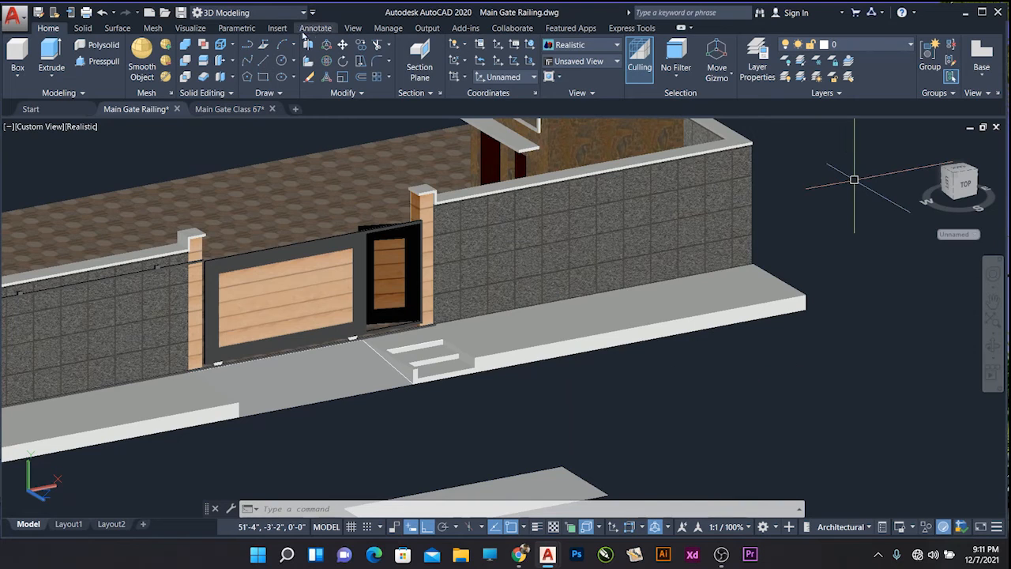
- Assign the Ramp document material to the sloping ramp surface in front of the main gate
click(191, 29)
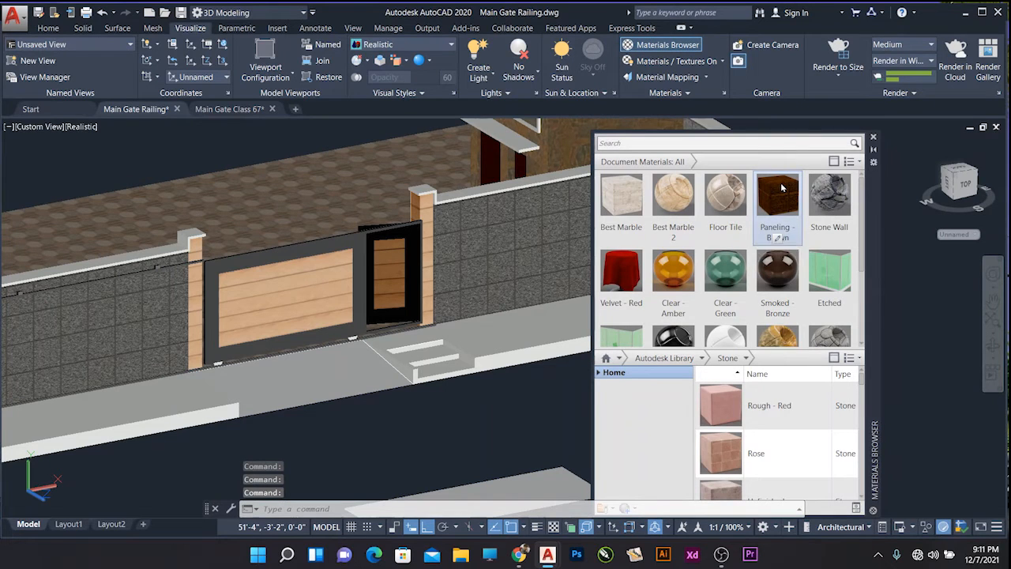
scroll(806, 285, down, 2)
scroll(813, 293, up, 2)
scroll(812, 289, down, 2)
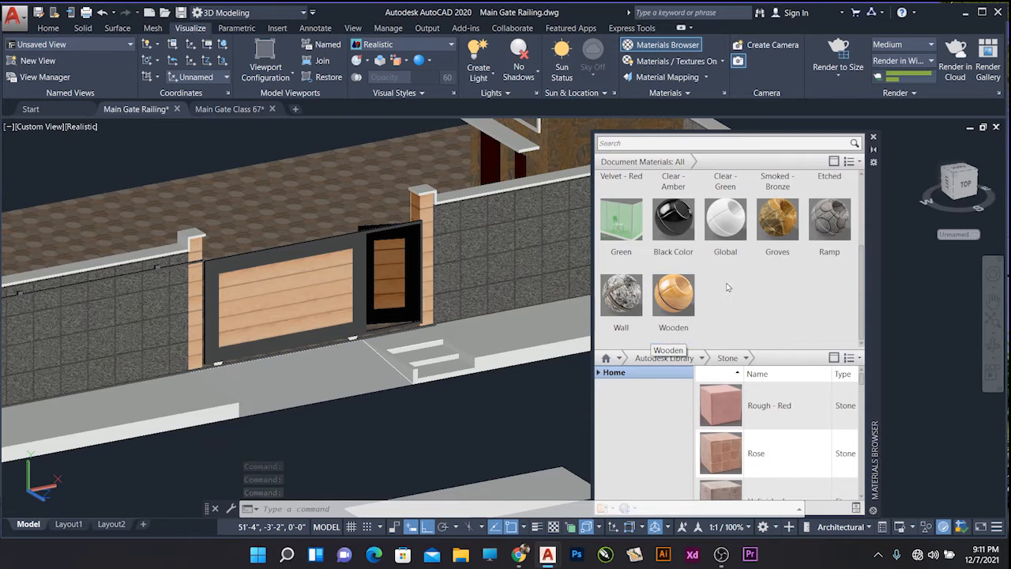
click(362, 381)
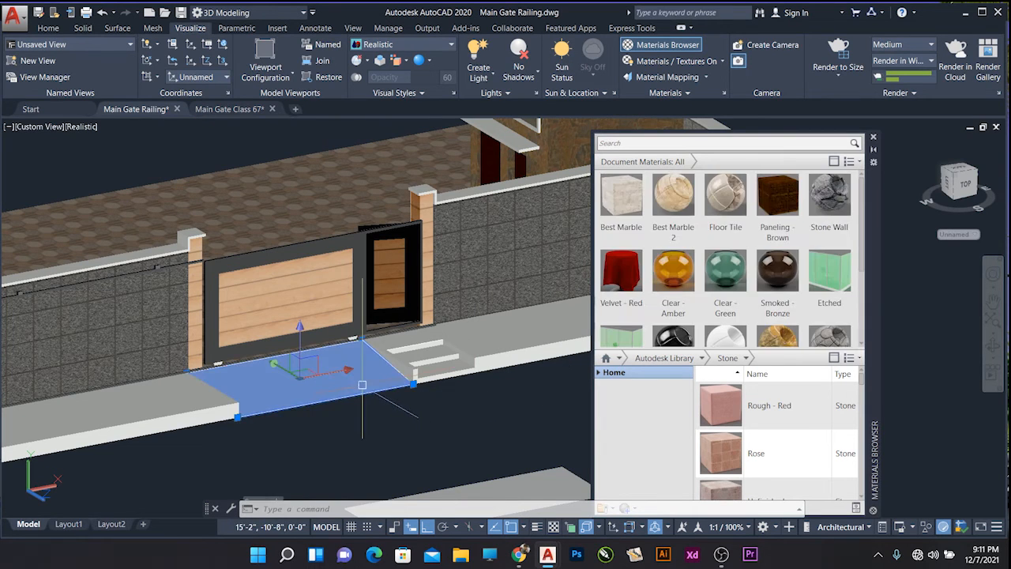
right_click(827, 301)
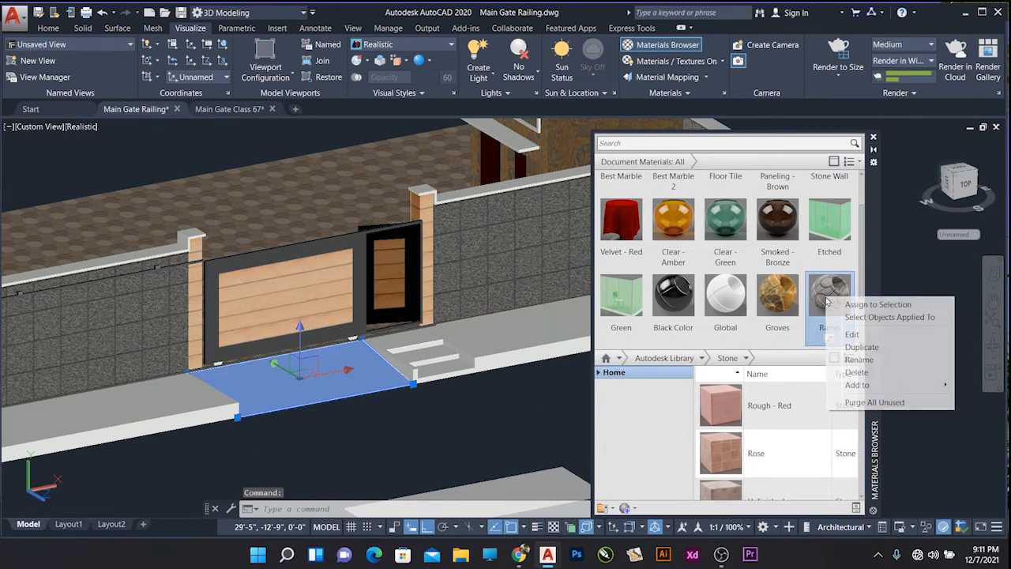
click(864, 305)
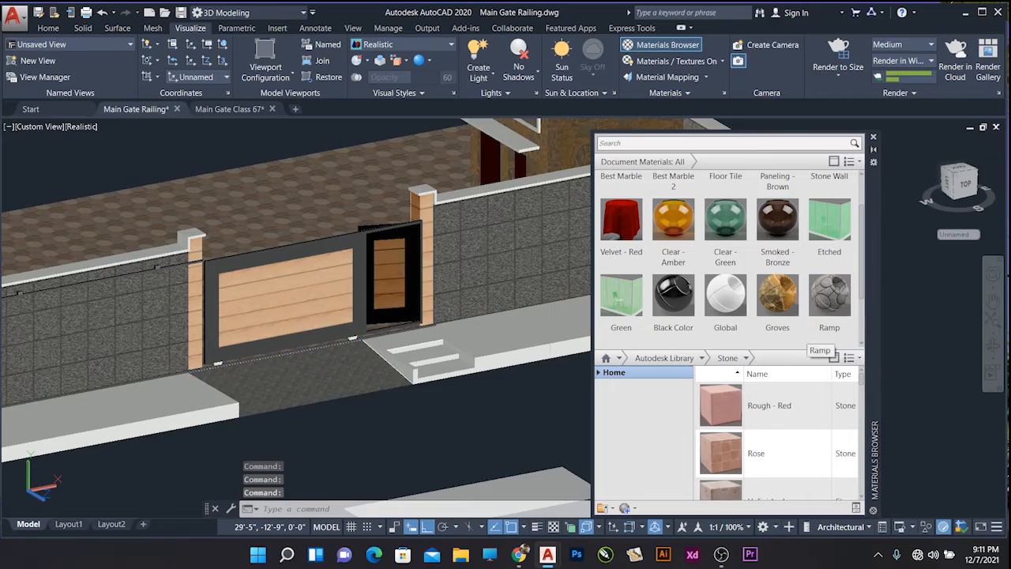
- Apply the Stone Wall material to the sidewalk solid that contains the wicket gate steps
scroll(356, 377, up, 10)
scroll(332, 384, up, 3)
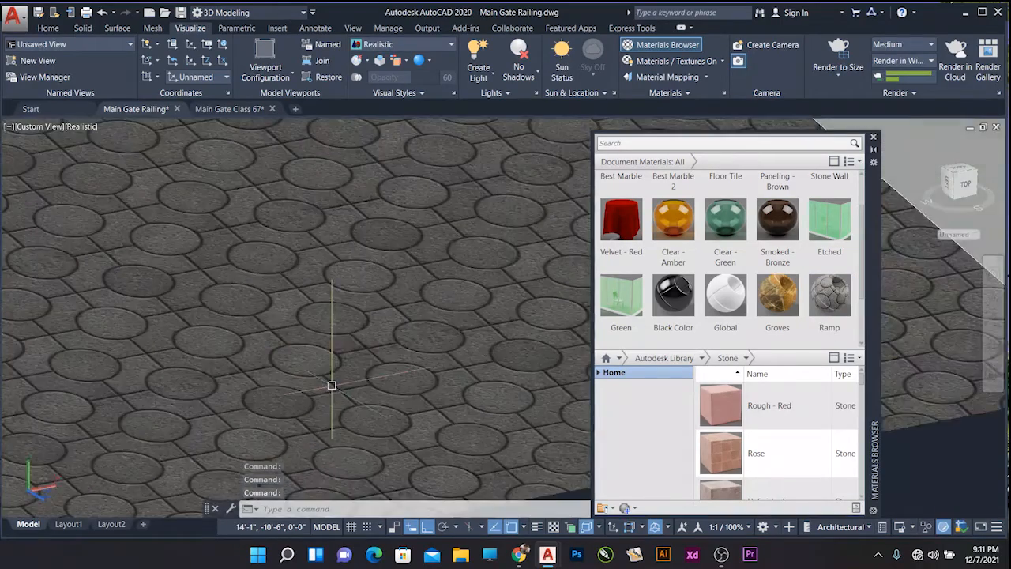
scroll(332, 384, down, 10)
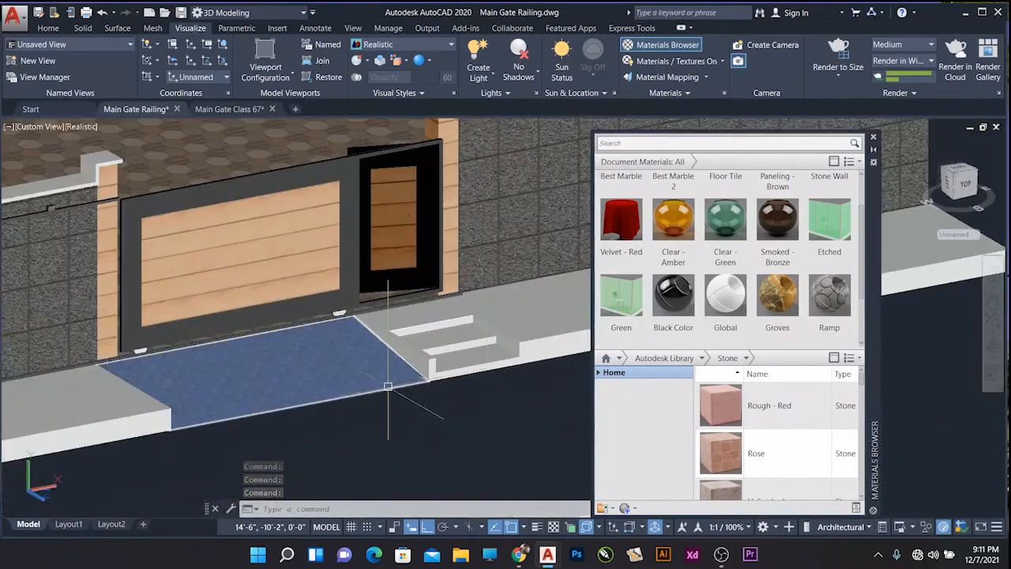
middle_drag(538, 387, 366, 408)
click(584, 293)
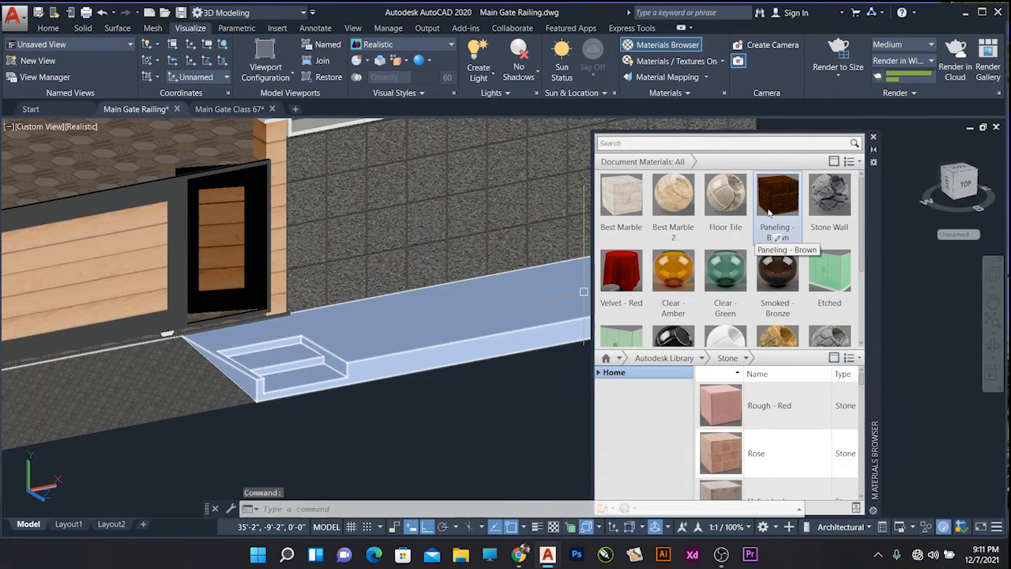
drag(827, 202, 497, 349)
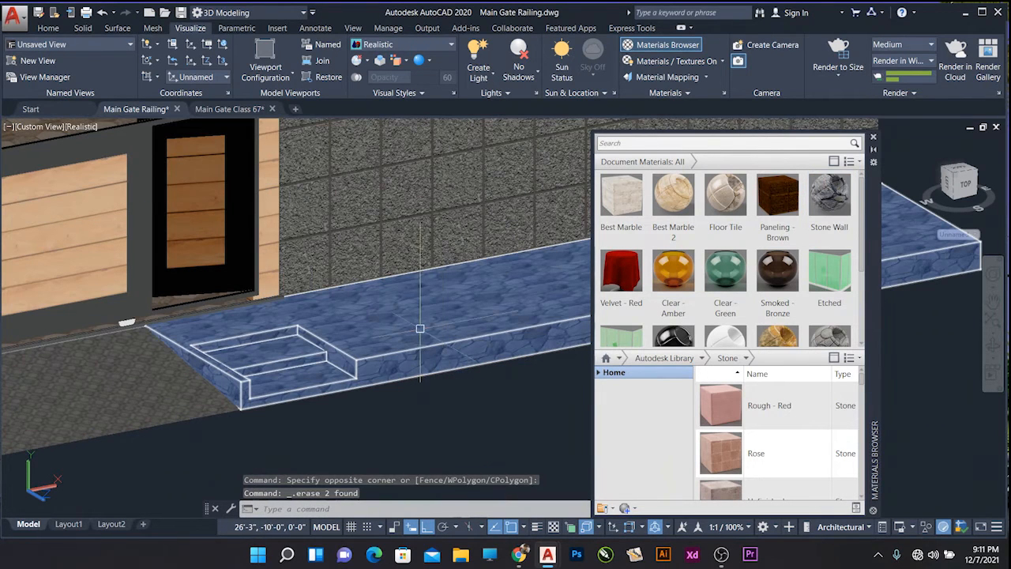
- Explode the sidewalk solid into separate faces
scroll(416, 325, down, 4)
scroll(260, 371, down, 3)
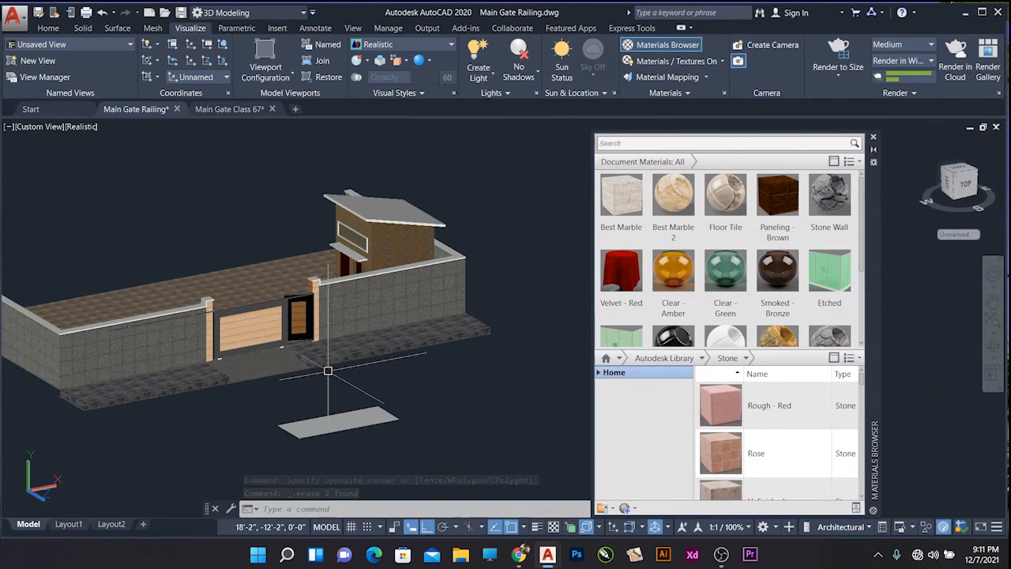
scroll(385, 338, up, 5)
scroll(385, 339, up, 3)
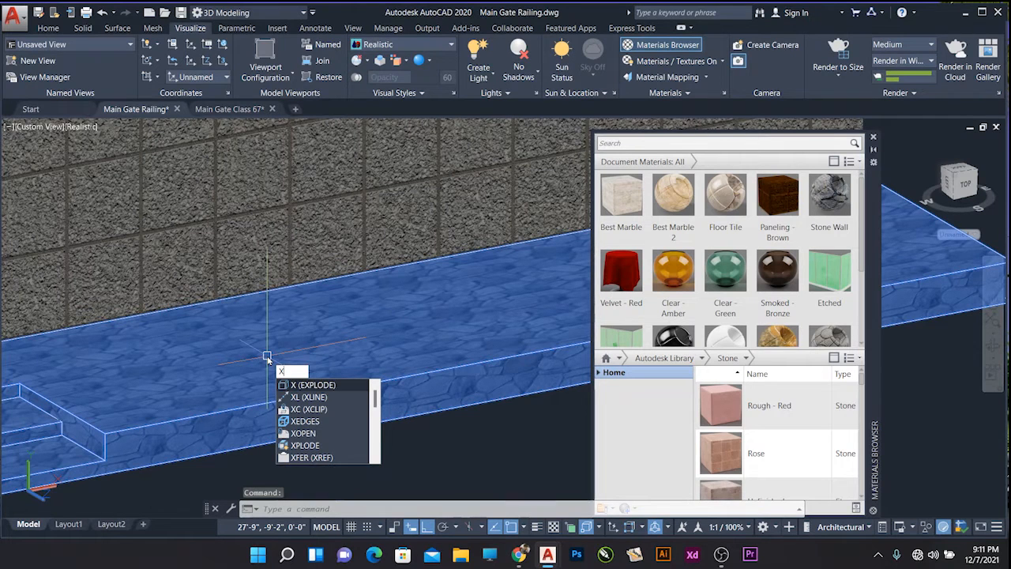
key(Return)
- Assign the Groves material to the top face of the exploded sidewalk
scroll(294, 365, down, 3)
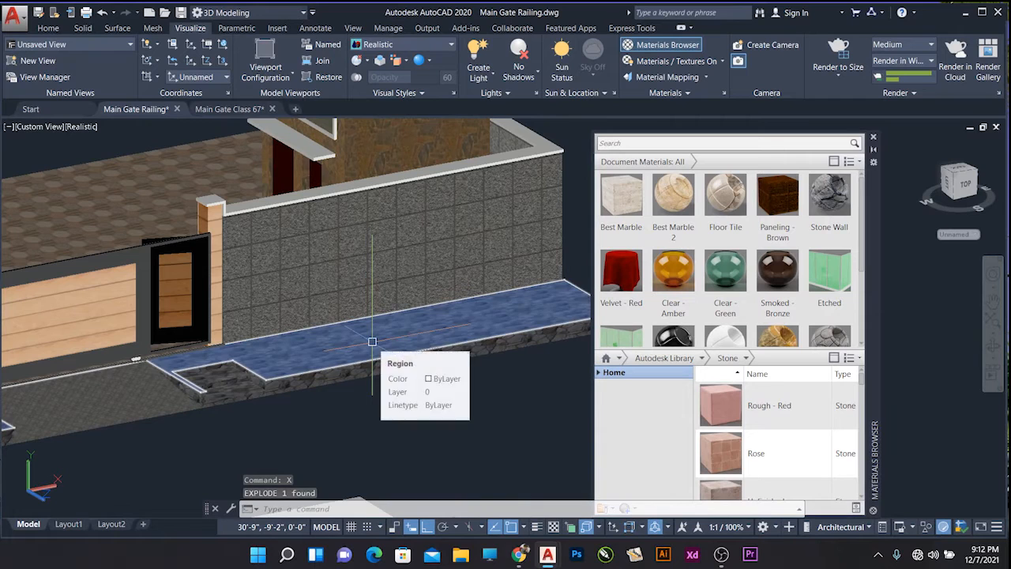
click(541, 341)
scroll(759, 300, down, 1)
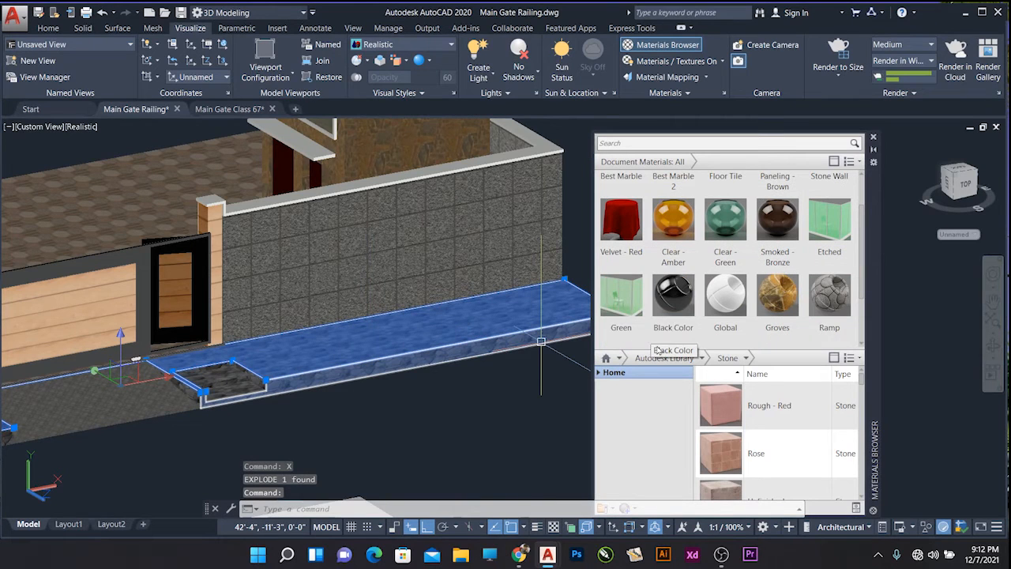
right_click(782, 306)
click(811, 316)
key(Escape)
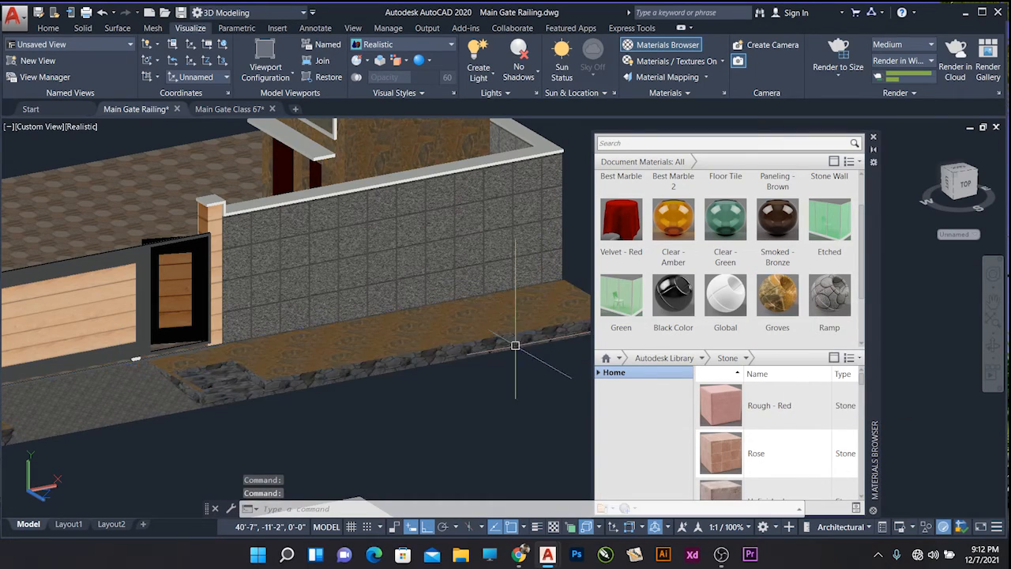
scroll(363, 345, up, 6)
scroll(363, 345, down, 8)
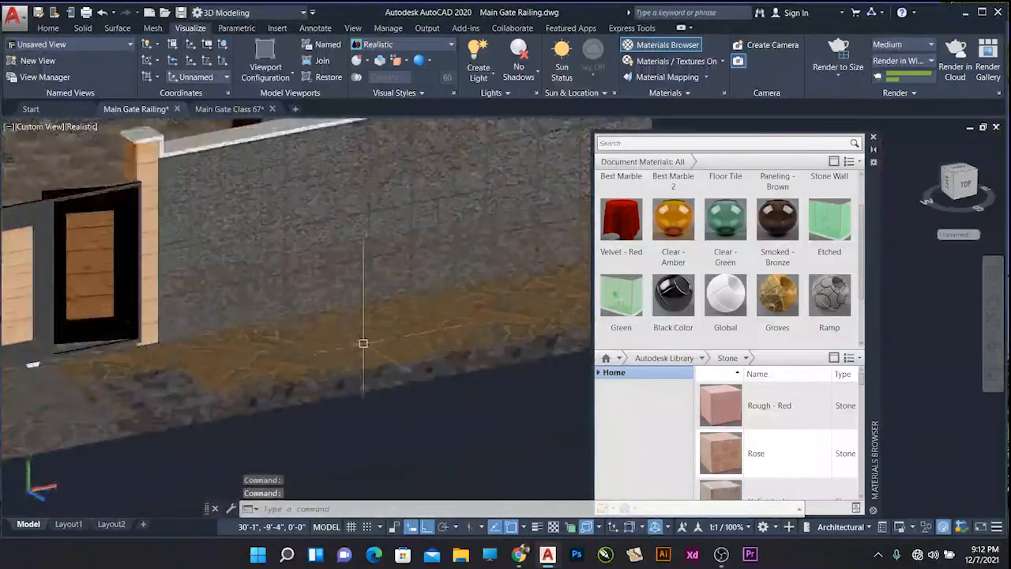
- Apply the Floor Tile document material to both treads of the wicket gate steps
middle_drag(118, 405, 270, 371)
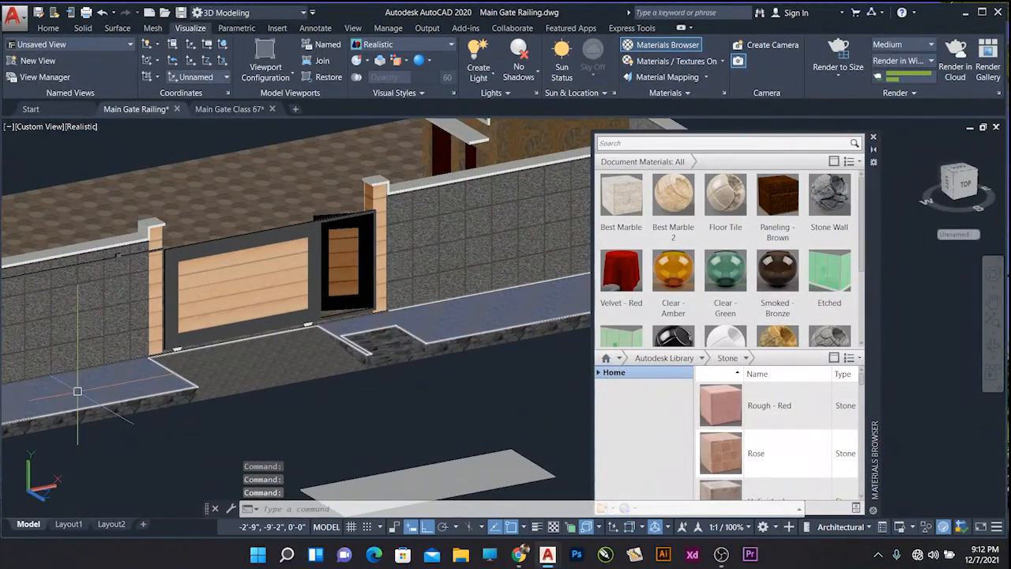
scroll(101, 385, down, 3)
scroll(330, 384, up, 7)
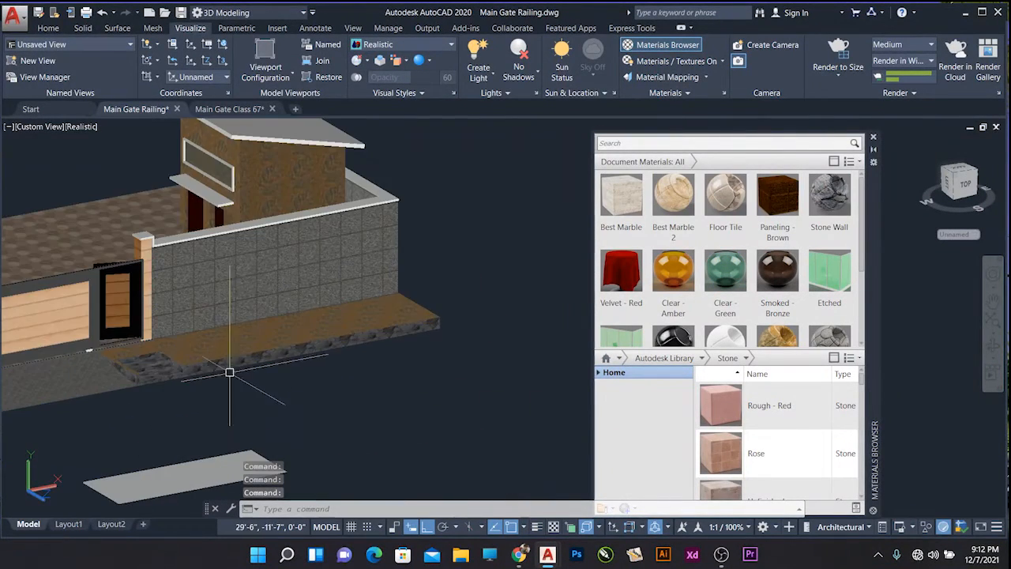
middle_drag(198, 366, 285, 359)
scroll(821, 315, down, 1)
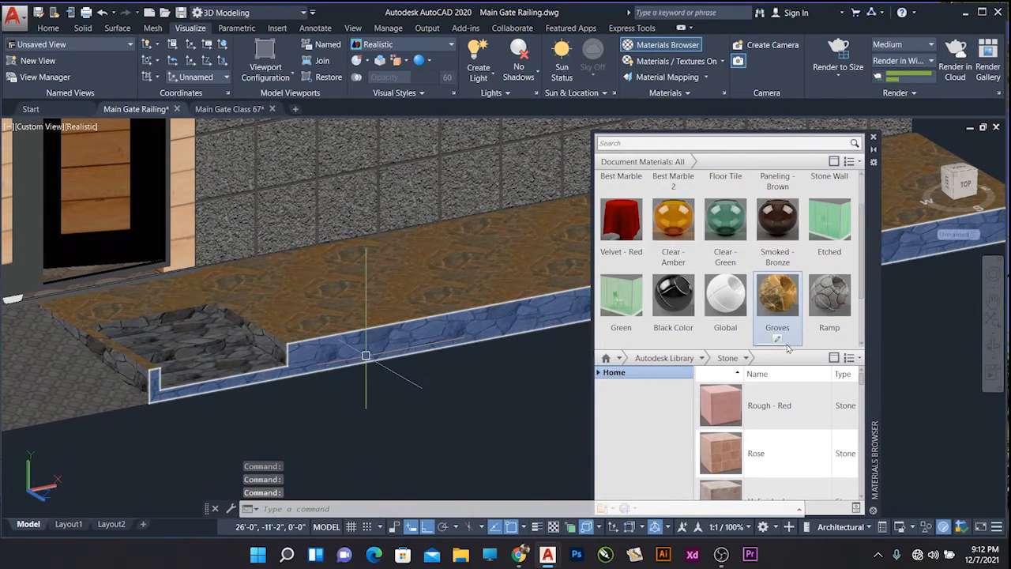
scroll(778, 296, up, 1)
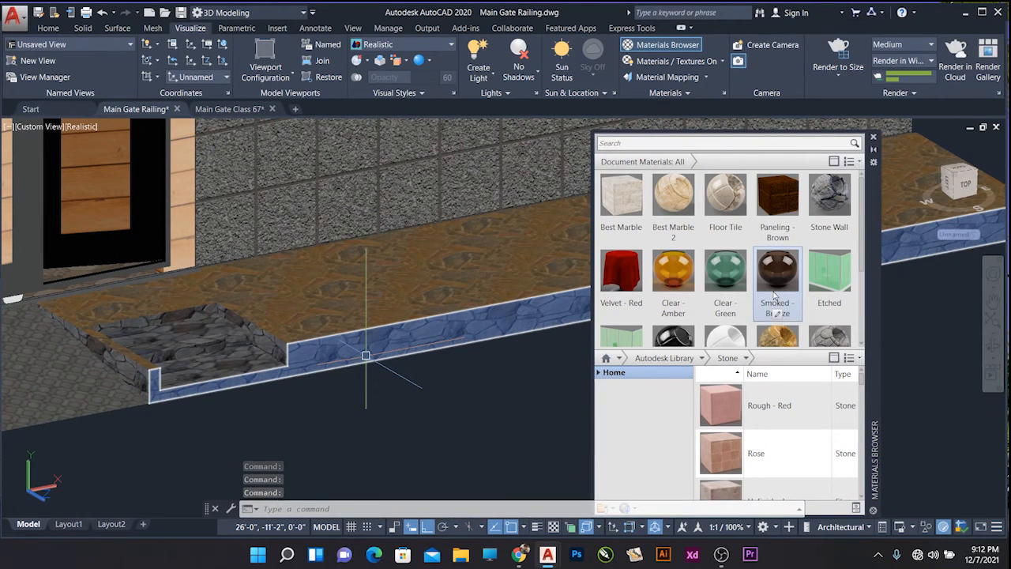
drag(729, 207, 222, 370)
drag(184, 321, 183, 321)
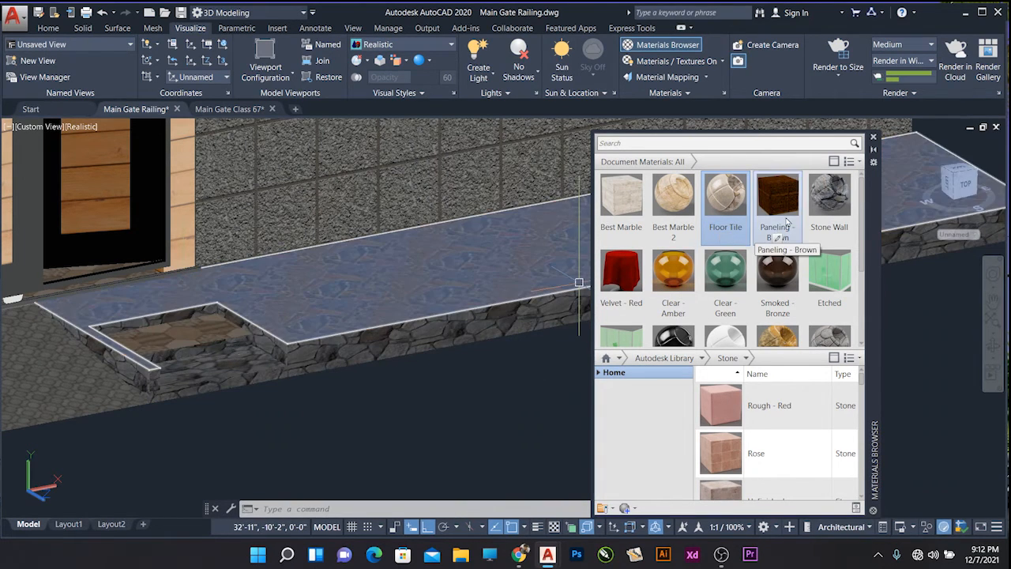
drag(441, 346, 220, 364)
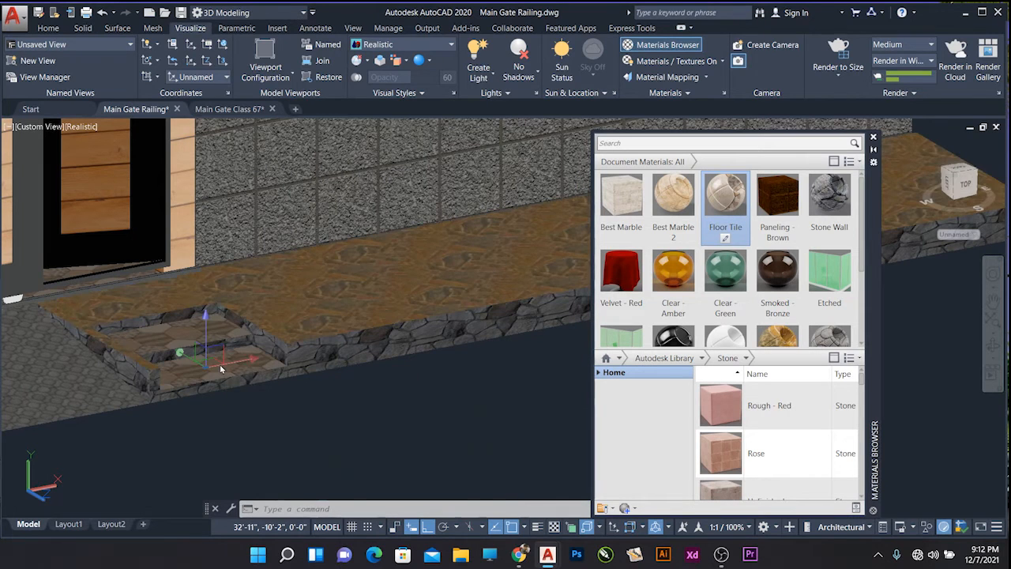
- Apply the Paneling - Brown material to the wicket gate steps' risers and the front face of the adjoining sidewalk
drag(778, 204, 269, 355)
drag(784, 202, 218, 344)
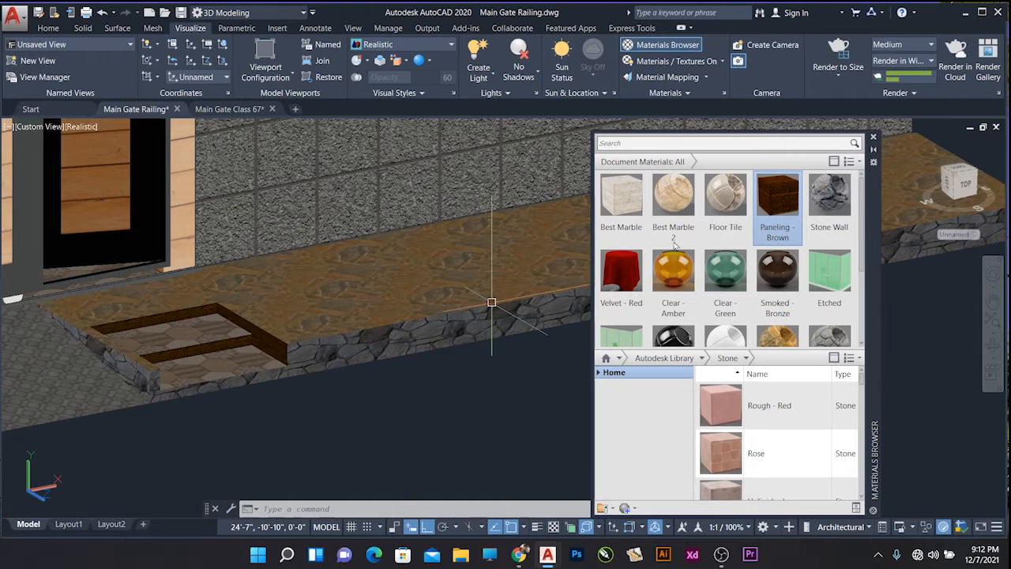
drag(778, 207, 236, 384)
scroll(395, 376, down, 2)
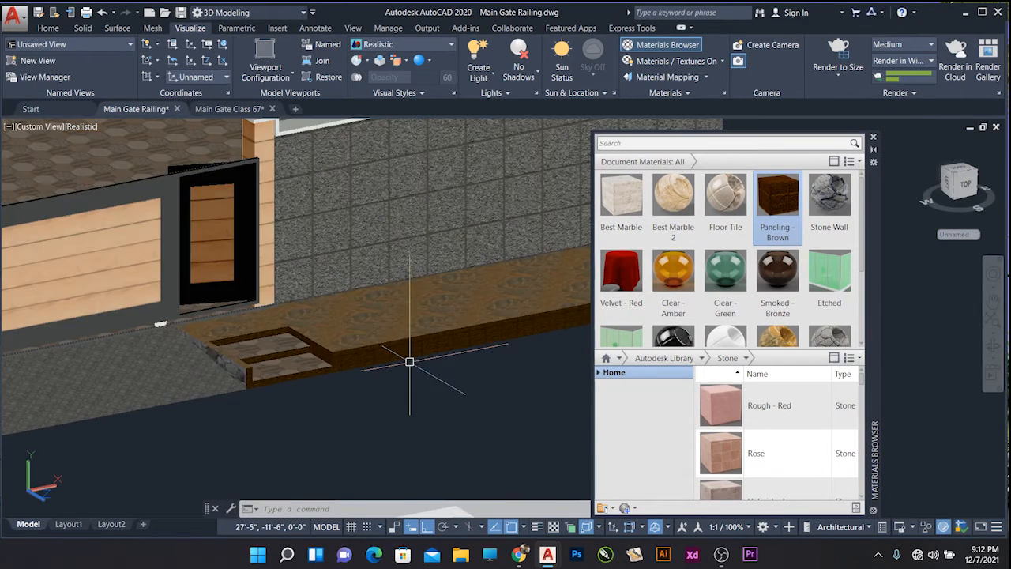
- Apply the Paneling - Brown material to the front face of the sidewalk section on the other side of the main gate ramp
scroll(411, 360, down, 2)
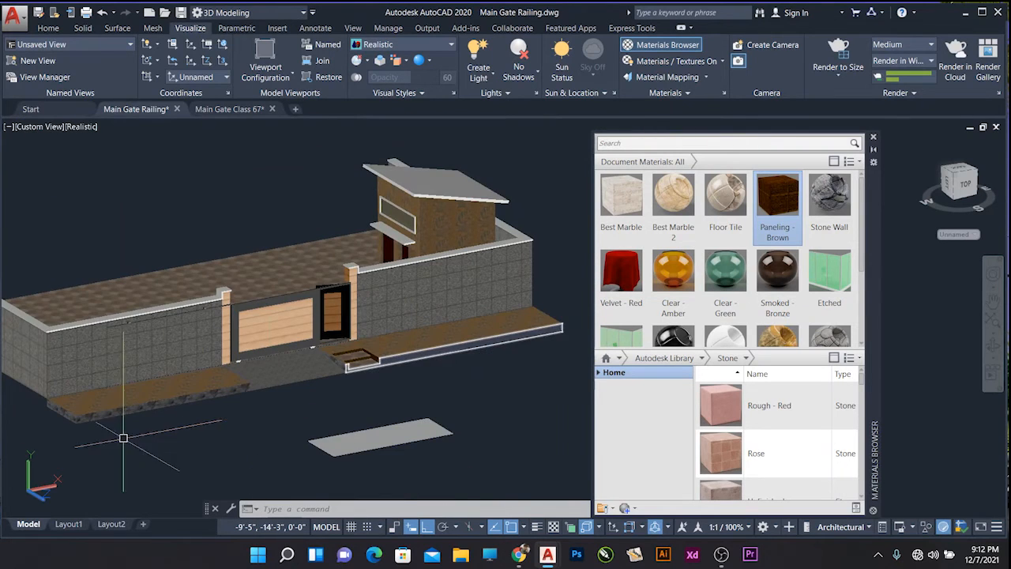
scroll(130, 434, up, 2)
scroll(777, 300, down, 1)
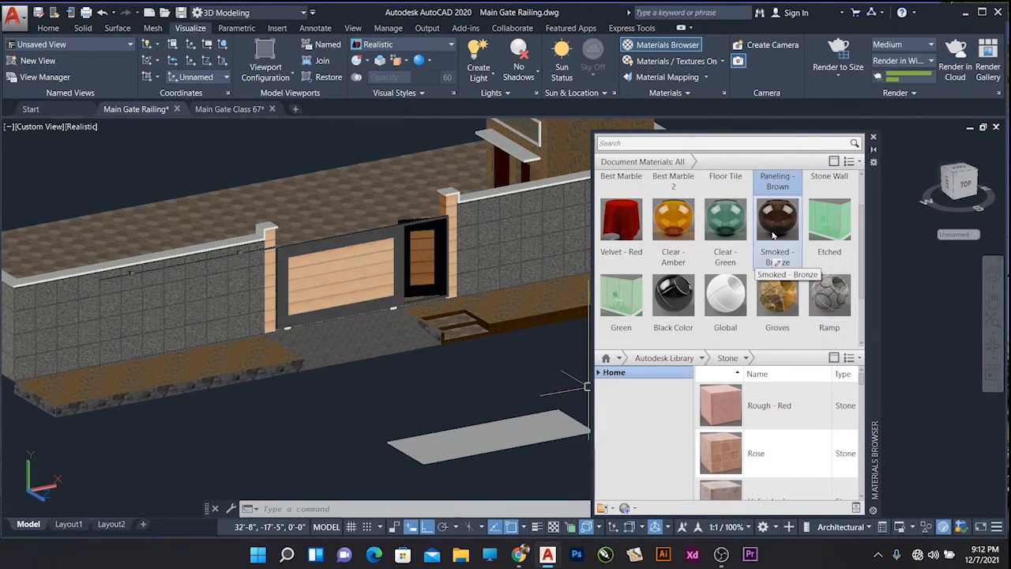
scroll(735, 260, up, 1)
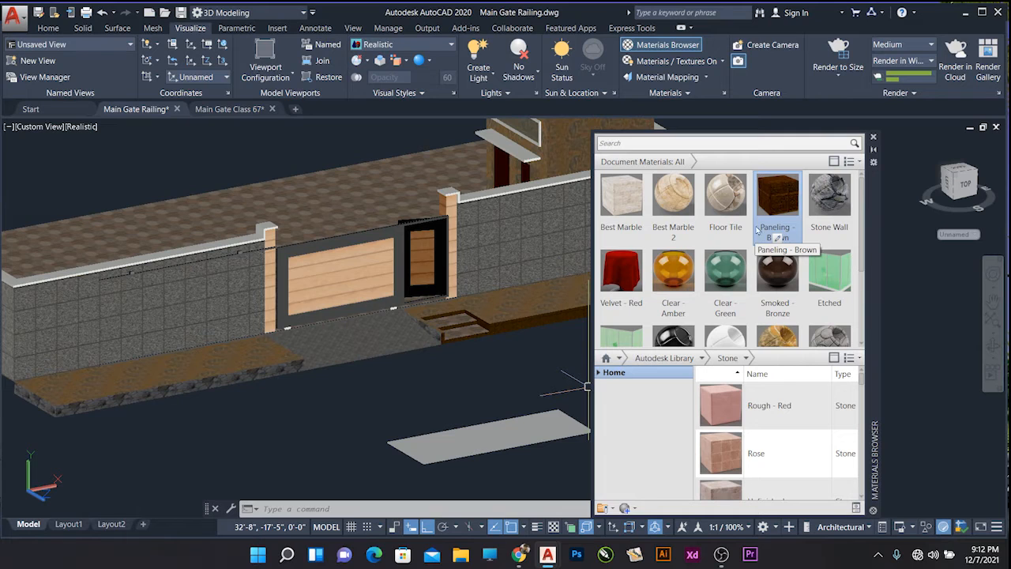
drag(771, 206, 292, 378)
scroll(726, 221, down, 1)
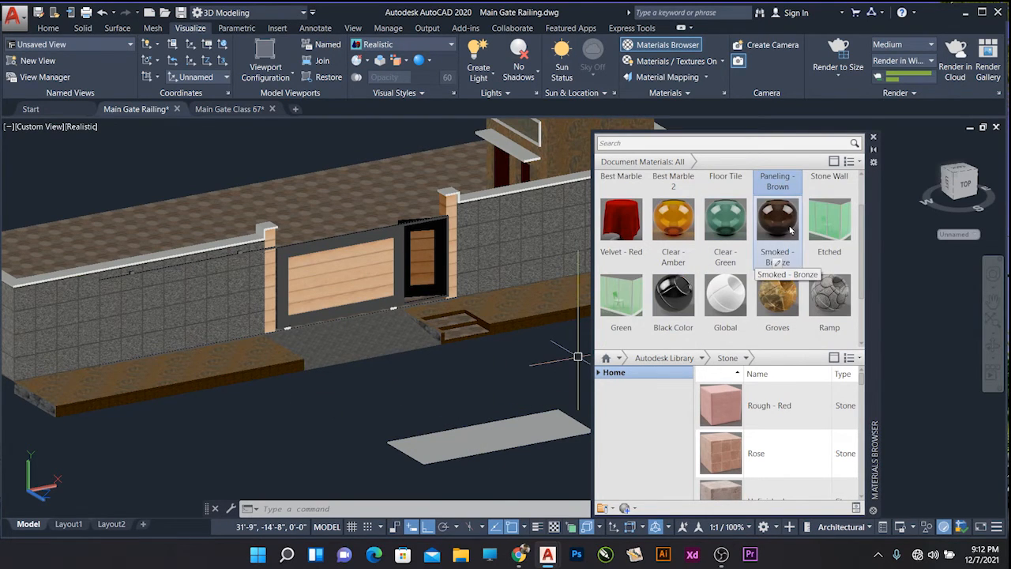
- Apply the Paneling - Brown material to the triangular side face between the ramp and the wicket gate steps
scroll(466, 342, up, 5)
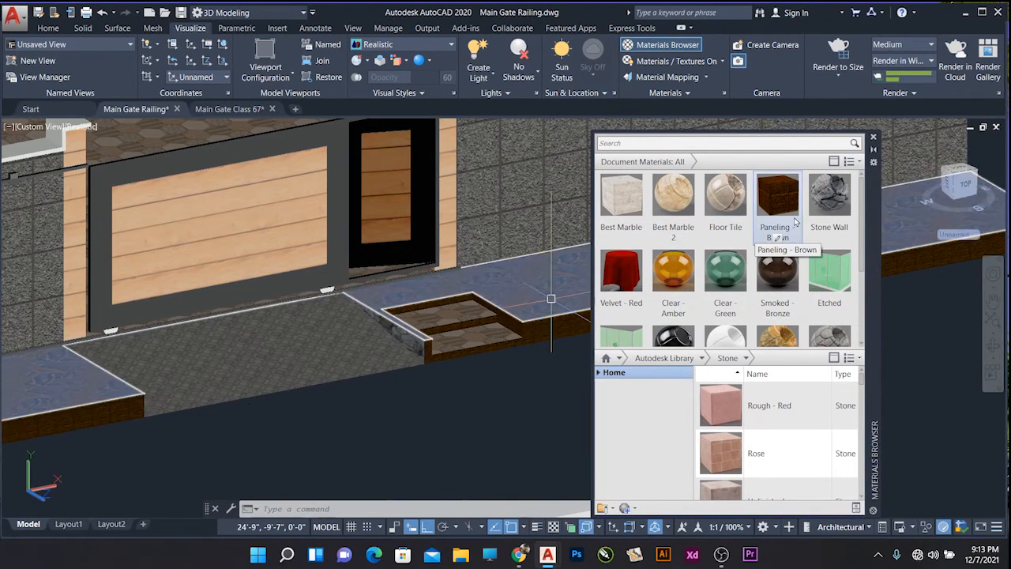
drag(777, 201, 419, 348)
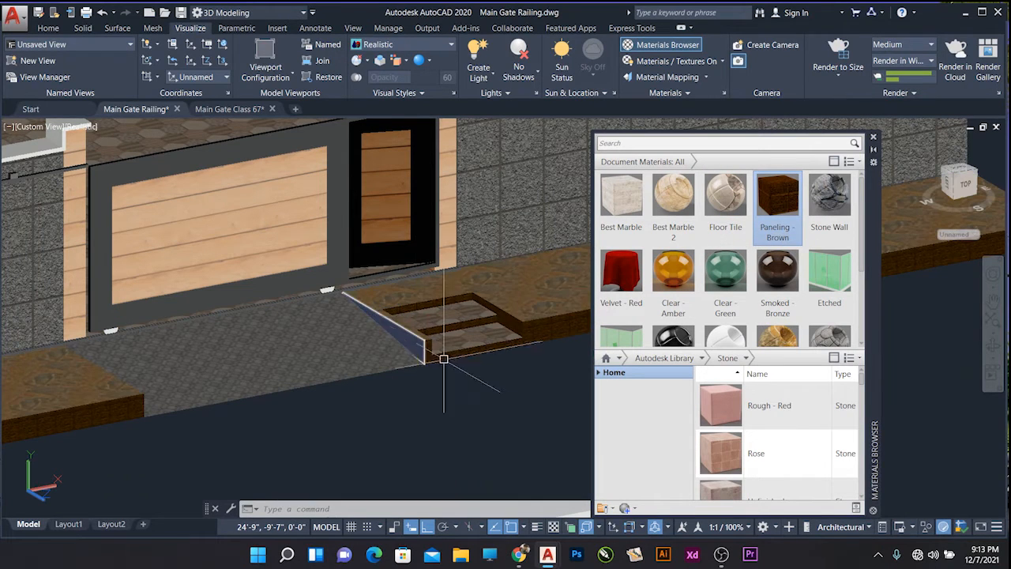
scroll(409, 380, down, 2)
scroll(409, 380, down, 3)
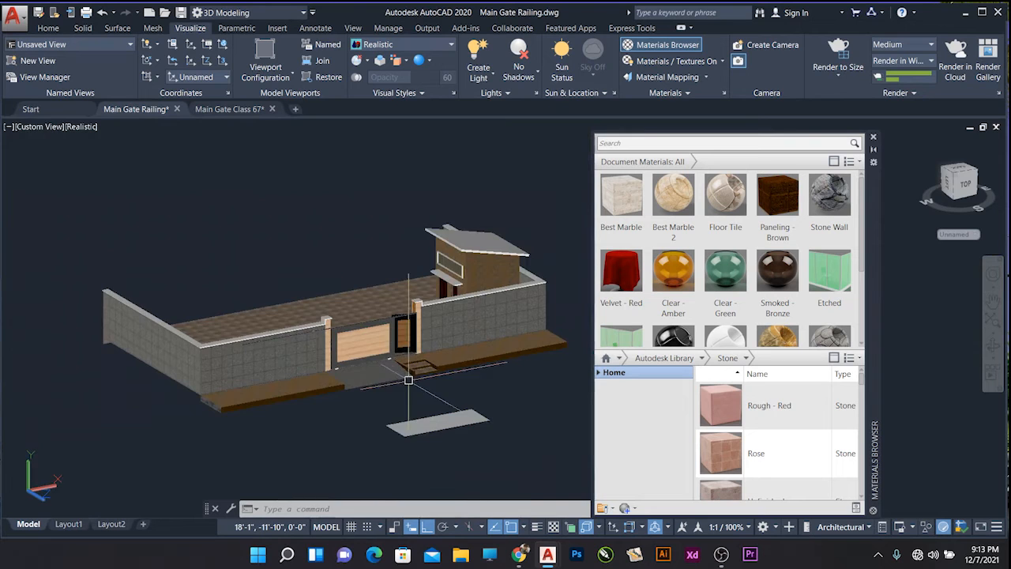
- Delete the loose flat grey surface lying in front of the compound
scroll(403, 361, up, 4)
scroll(339, 388, down, 1)
scroll(339, 388, down, 2)
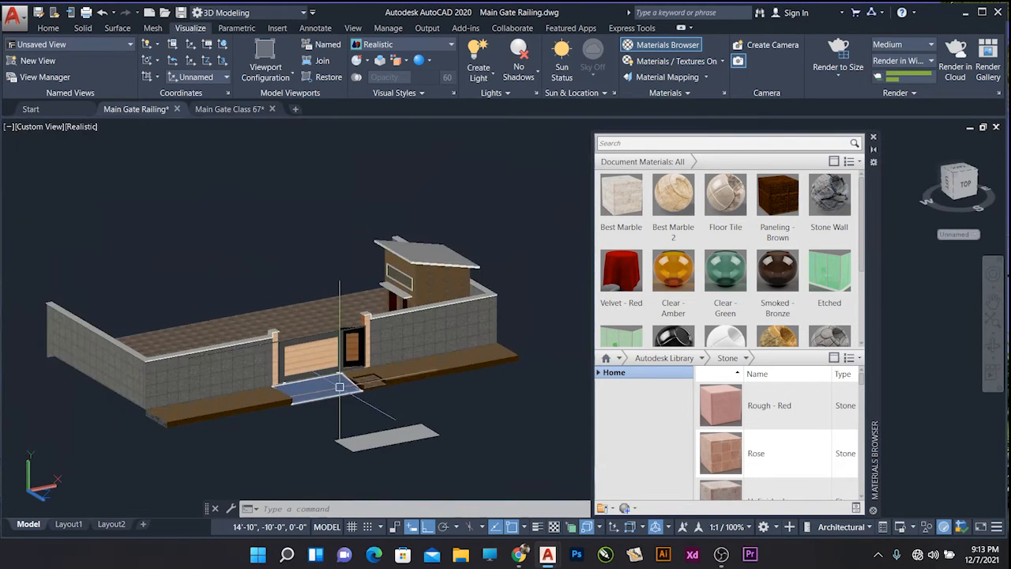
scroll(339, 395, up, 1)
click(462, 485)
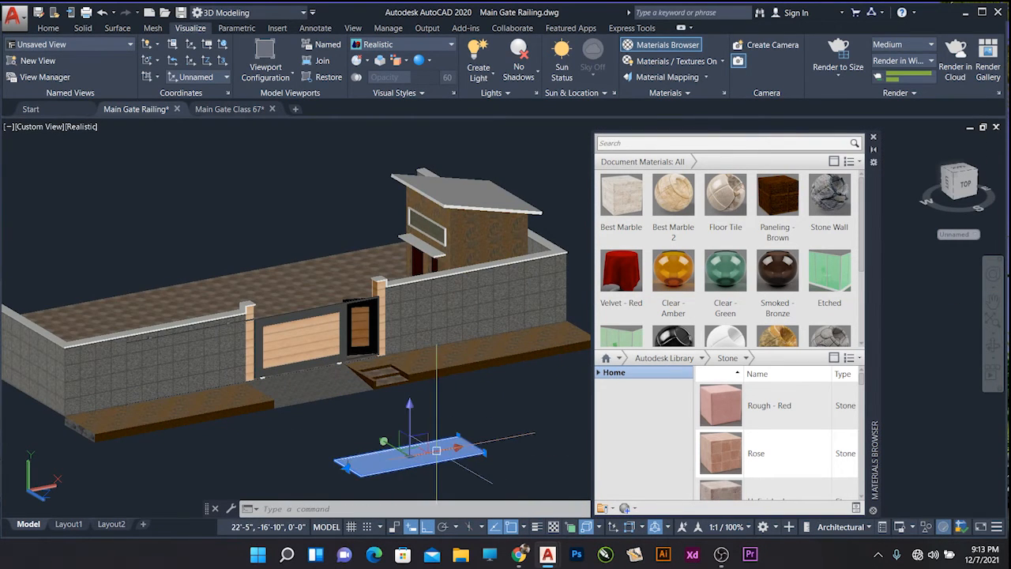
key(Escape)
- Examine the materials on the main gate ramp, wicket gate steps and sidewalk, both up close and across the whole compound
scroll(324, 377, up, 3)
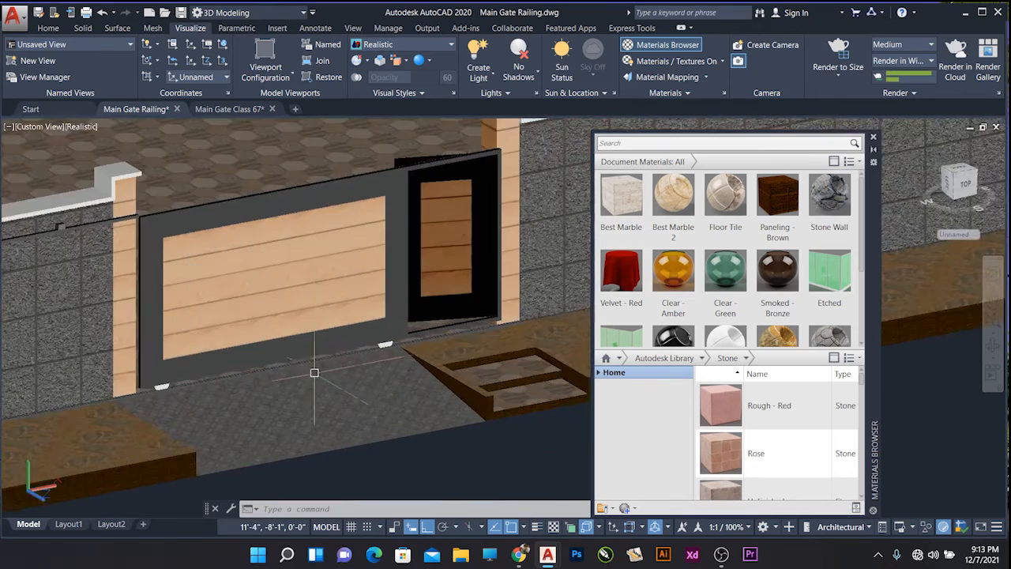
scroll(338, 377, down, 3)
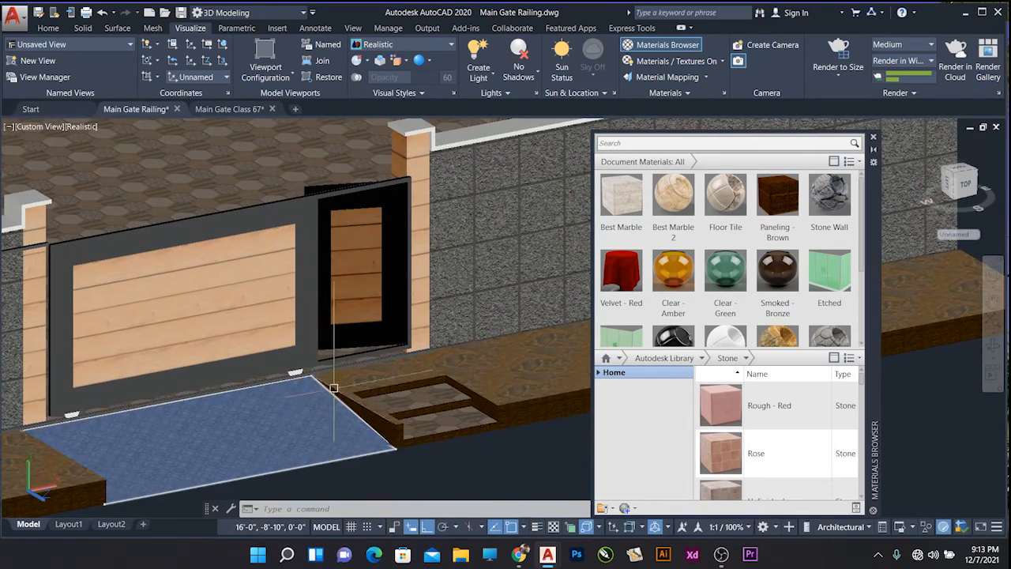
scroll(378, 412, up, 6)
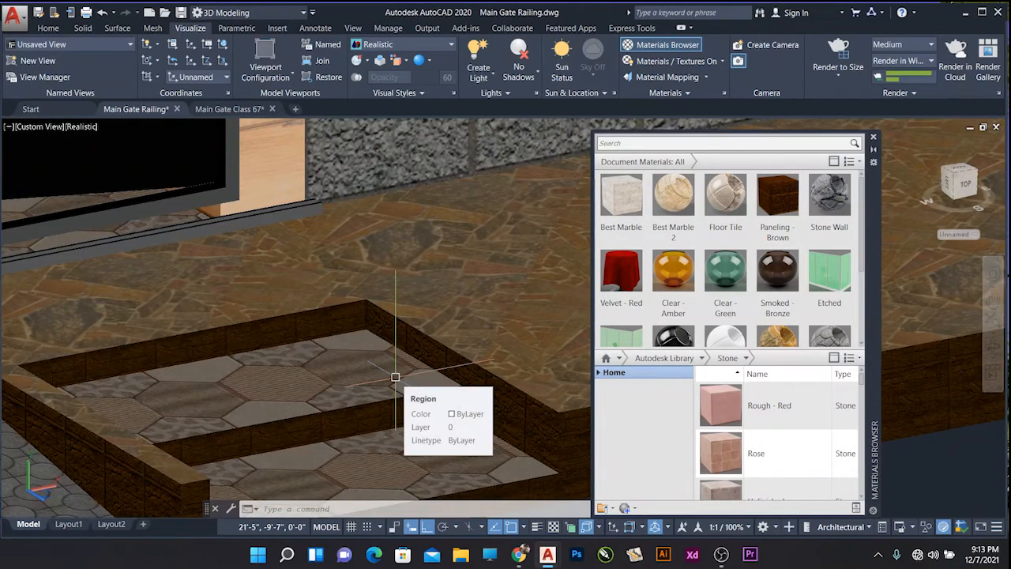
scroll(395, 377, down, 5)
scroll(395, 377, up, 2)
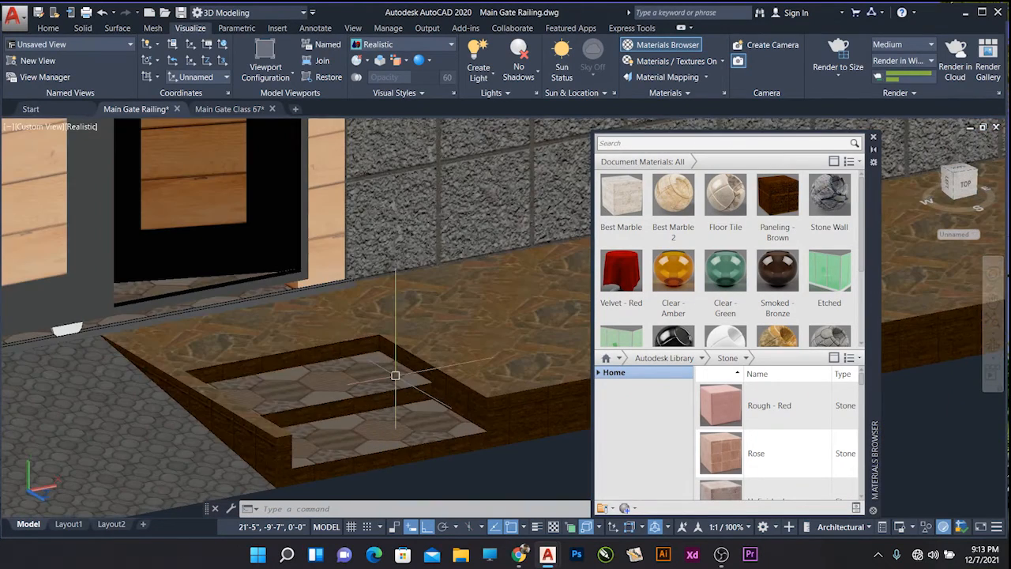
scroll(300, 331, down, 3)
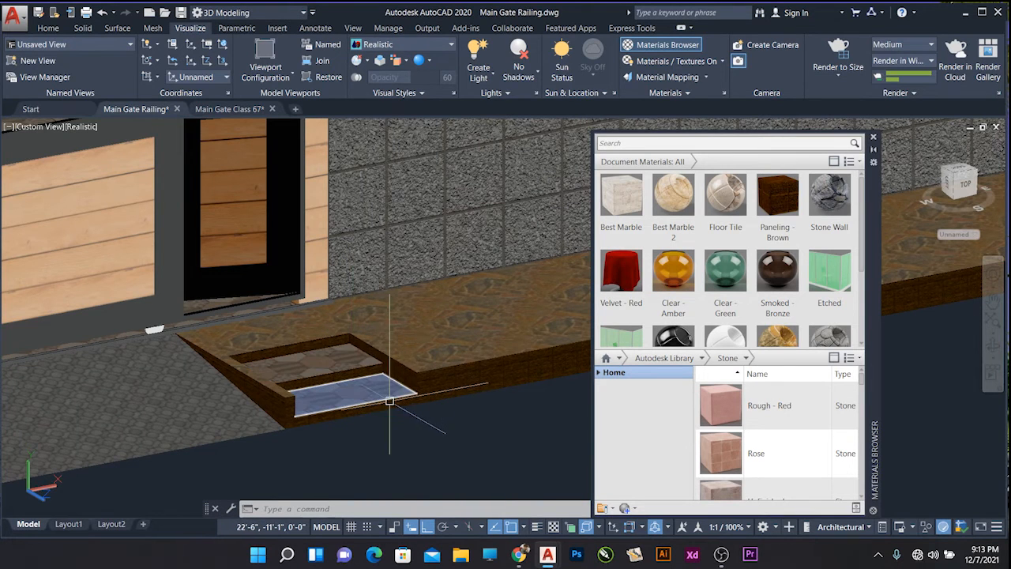
scroll(345, 359, up, 4)
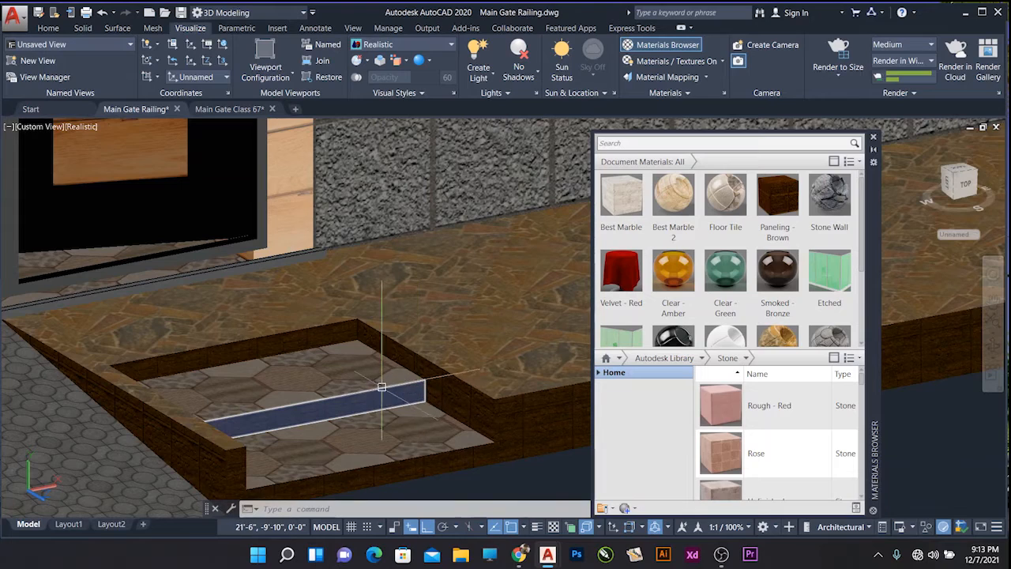
scroll(330, 415, down, 3)
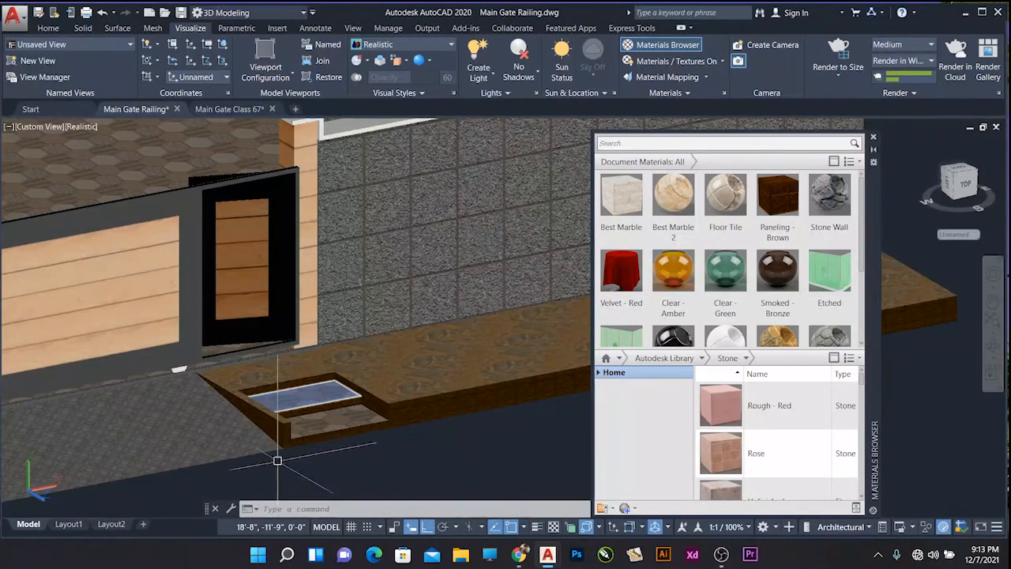
scroll(277, 458, up, 2)
scroll(303, 332, down, 5)
scroll(305, 332, down, 6)
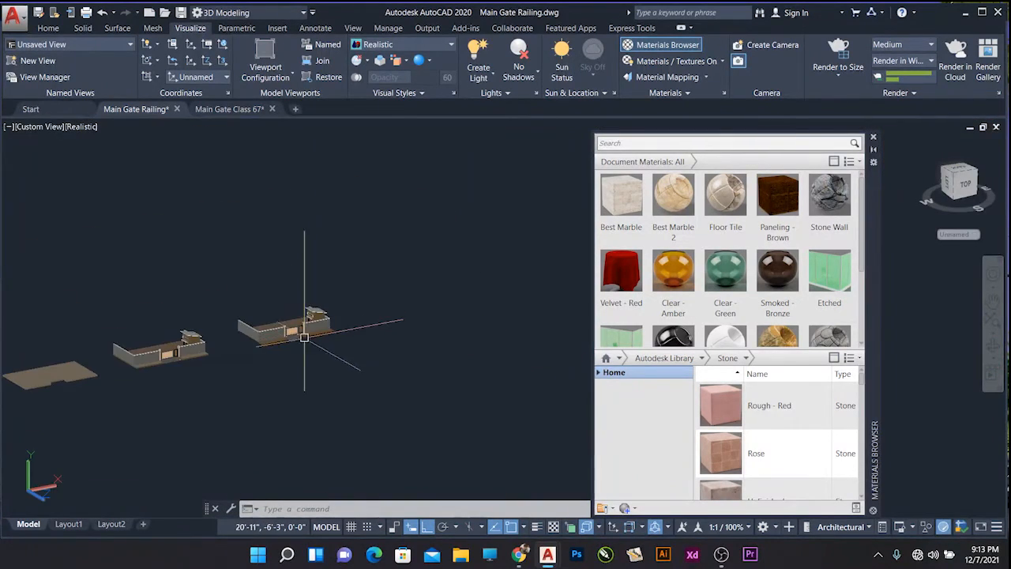
scroll(260, 388, up, 4)
middle_drag(448, 215, 400, 293)
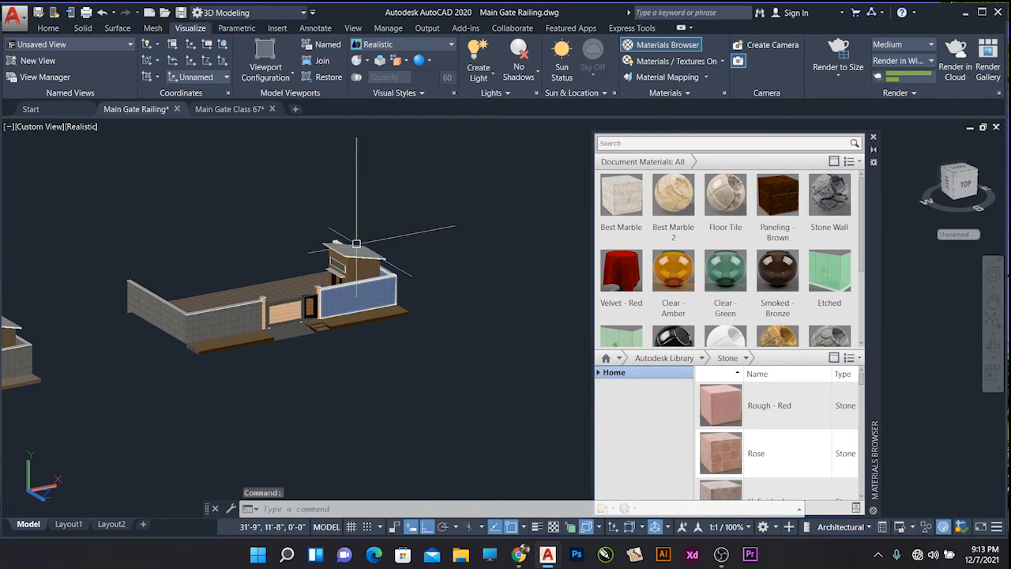
scroll(273, 288, up, 6)
scroll(398, 363, up, 5)
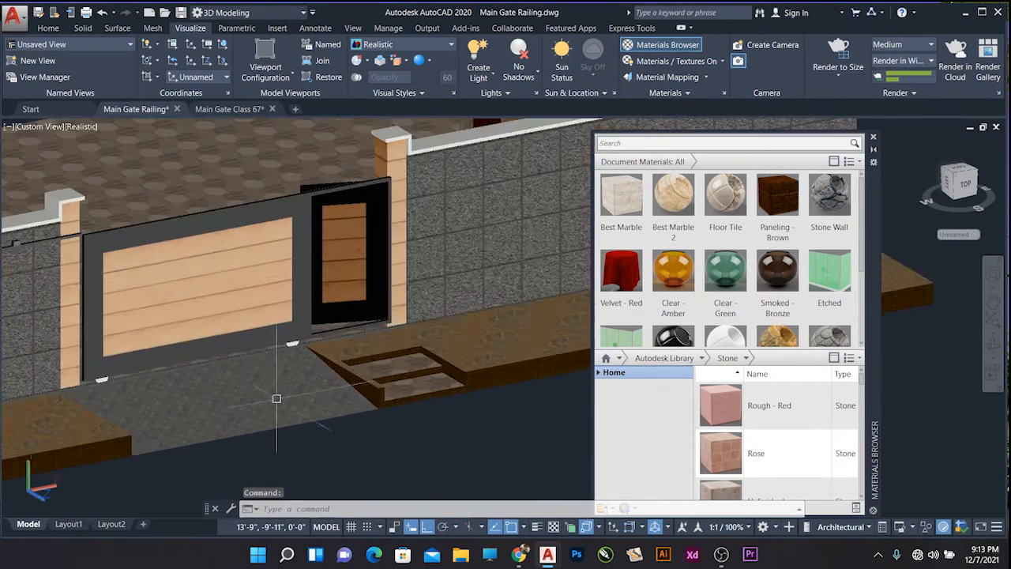
scroll(269, 243, down, 4)
scroll(269, 243, down, 6)
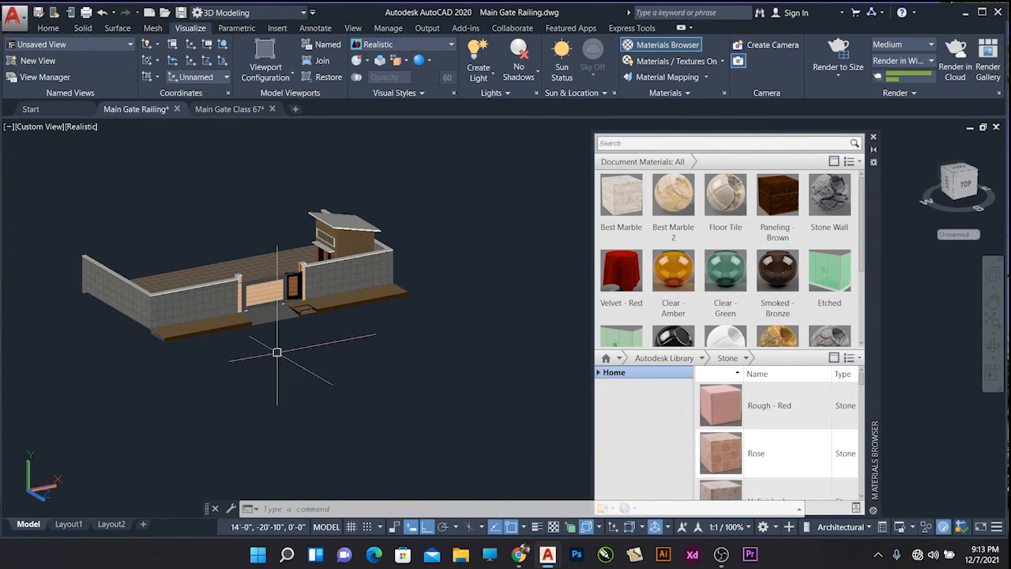
- Apply the Paneling - Brown material to the outer end face of the sidewalk section farthest from the wicket gate
scroll(275, 350, up, 2)
scroll(80, 337, up, 3)
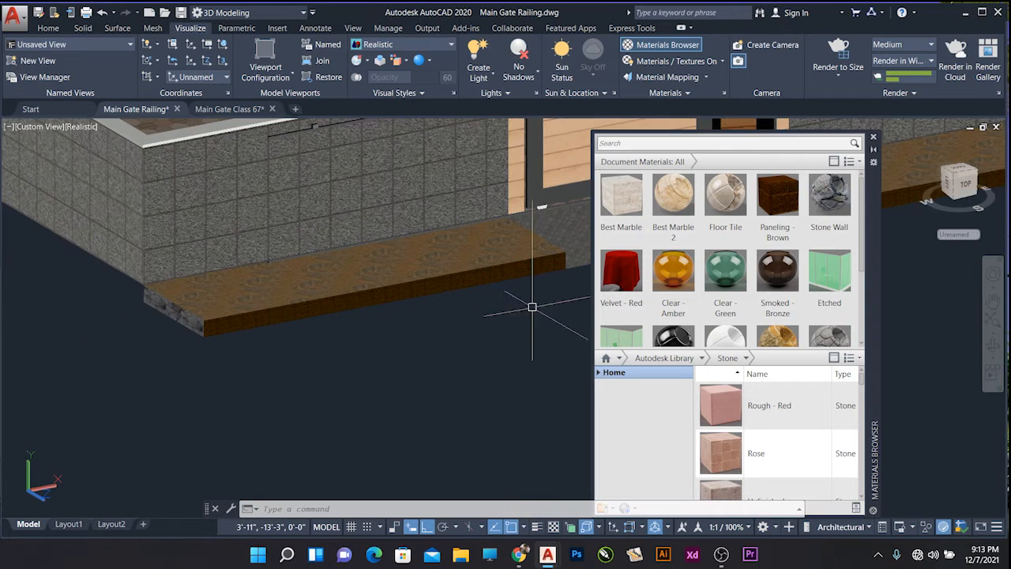
drag(782, 207, 186, 321)
scroll(220, 295, up, 3)
scroll(219, 289, down, 5)
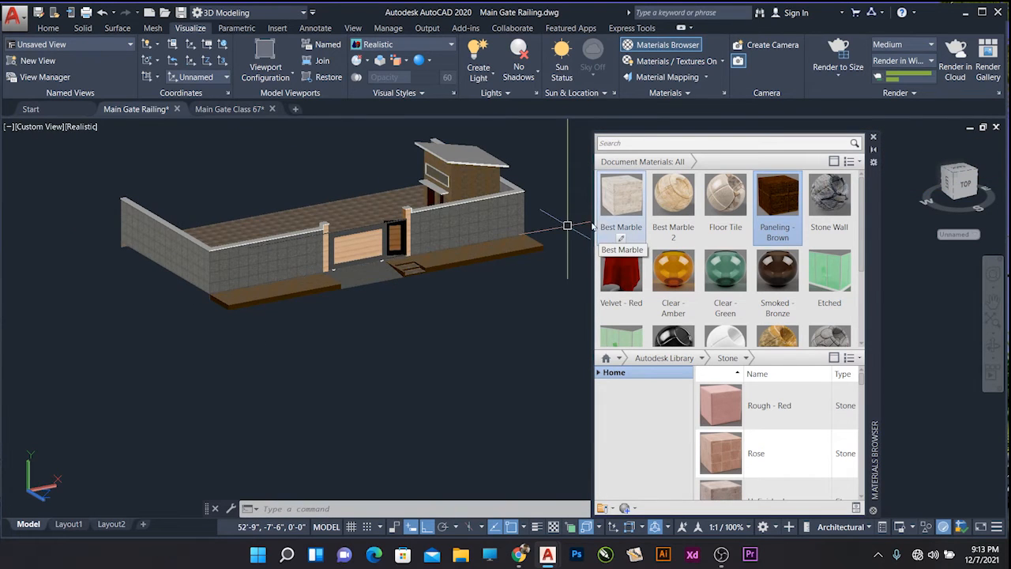
scroll(545, 226, up, 3)
scroll(313, 211, down, 4)
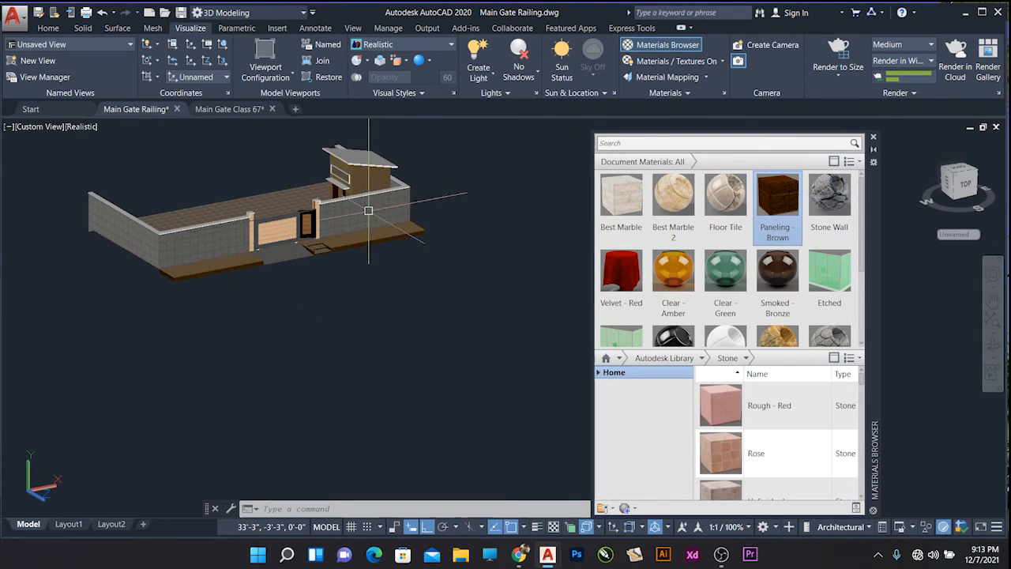
scroll(458, 214, up, 2)
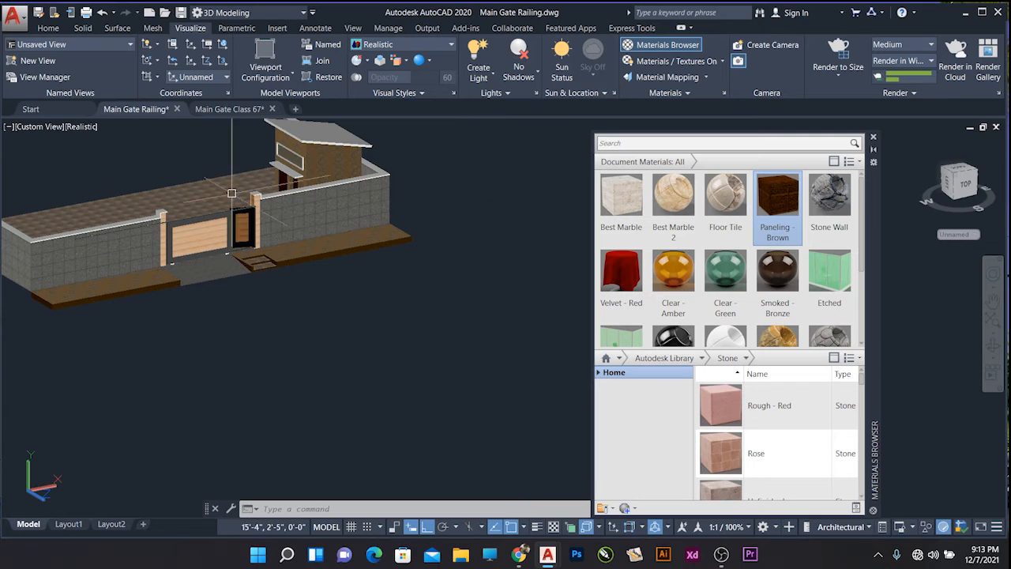
click(47, 27)
click(117, 29)
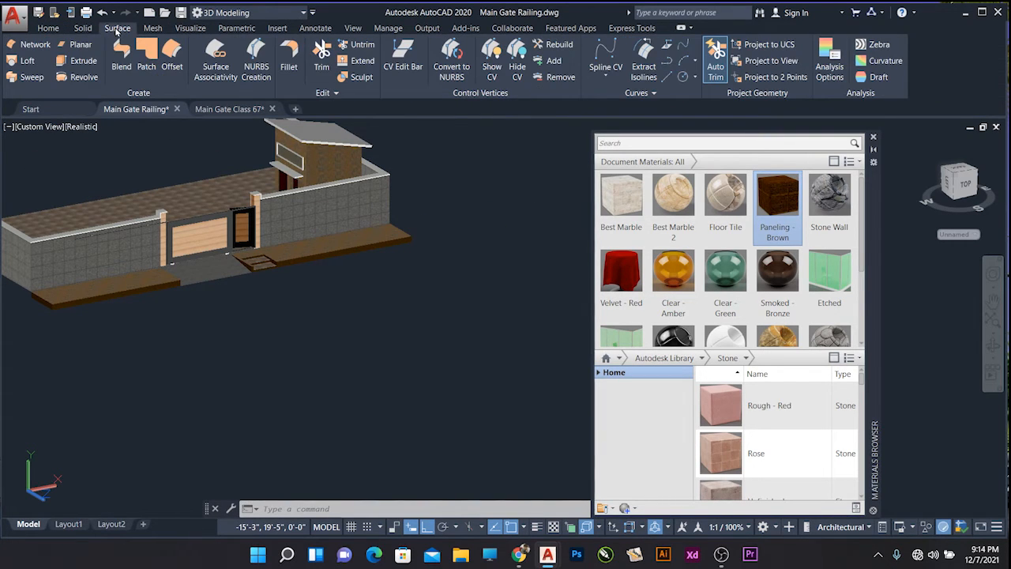
click(79, 45)
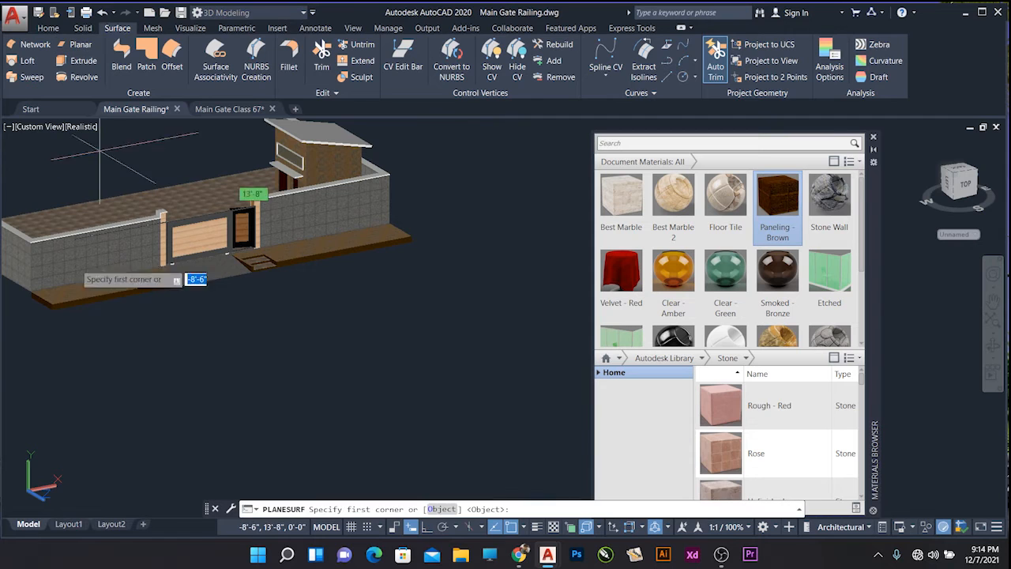
click(53, 310)
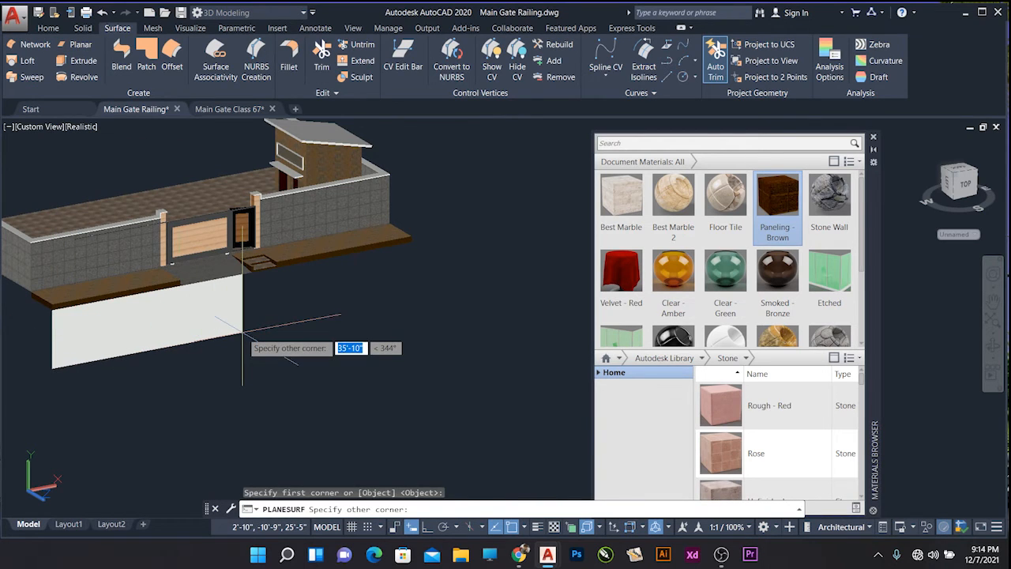
key(Escape)
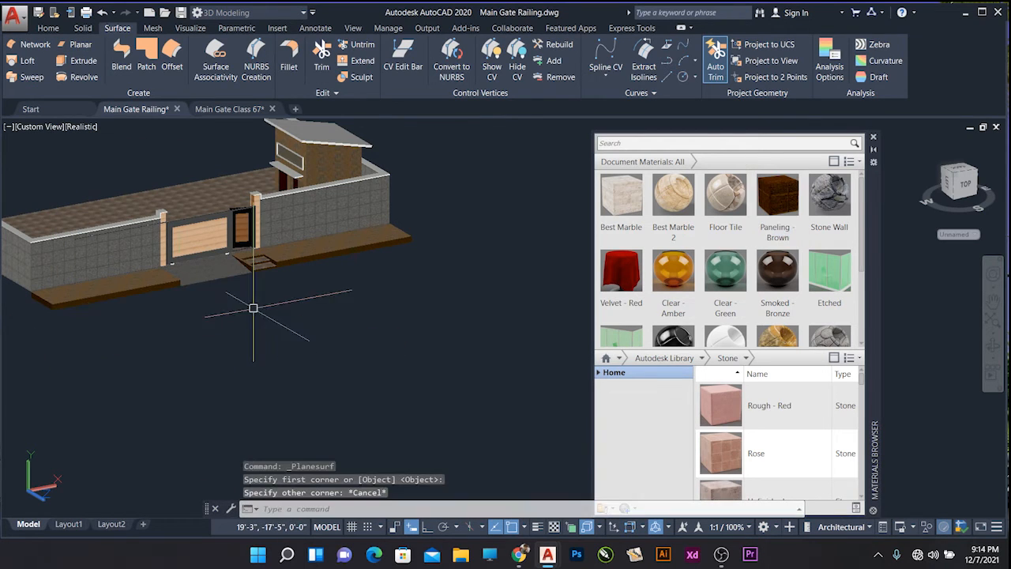
- Set the UCS to the Bottom orientation so that drawing lies flat on the ground plane
click(48, 28)
click(506, 77)
click(509, 126)
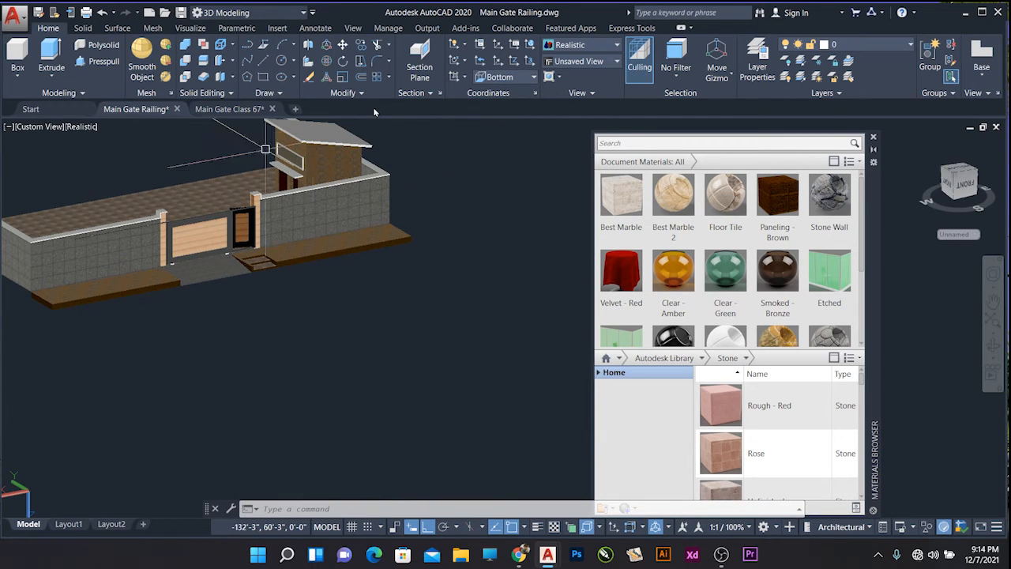
click(518, 79)
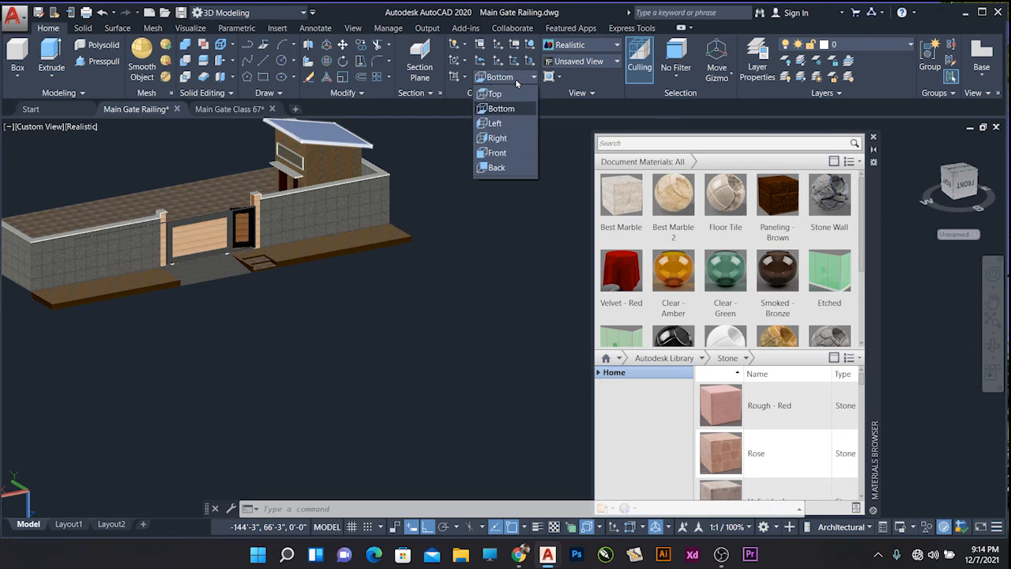
click(520, 83)
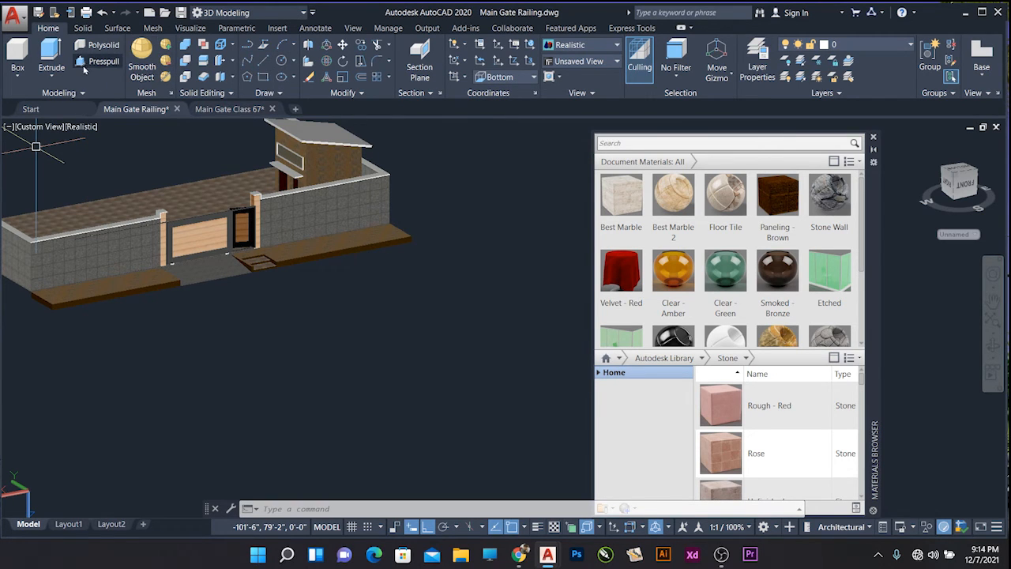
- Draw a flat planar surface along the whole front of the sidewalk, starting at the sidewalk's outer front corner
click(124, 28)
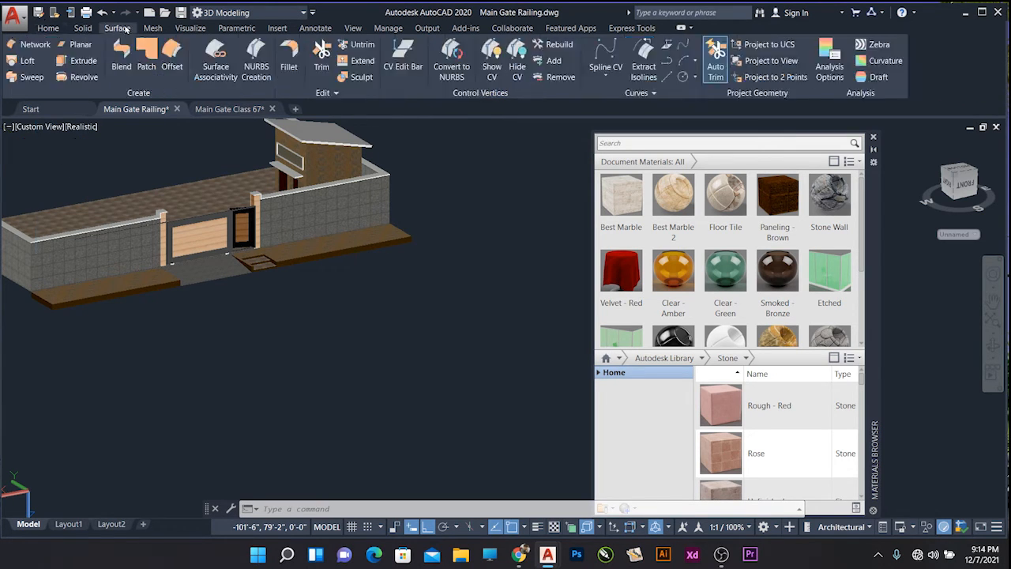
click(69, 45)
click(52, 310)
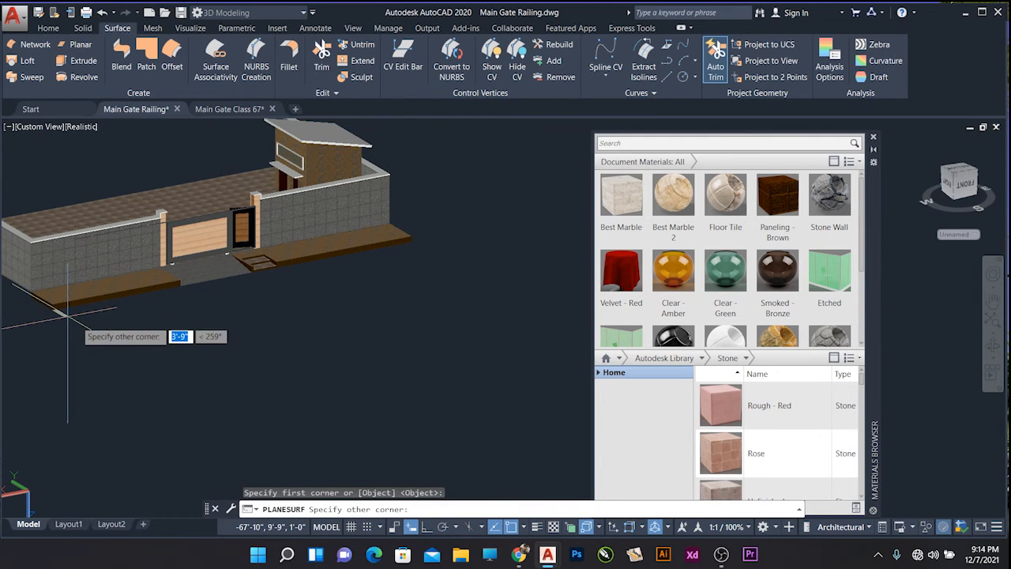
click(471, 277)
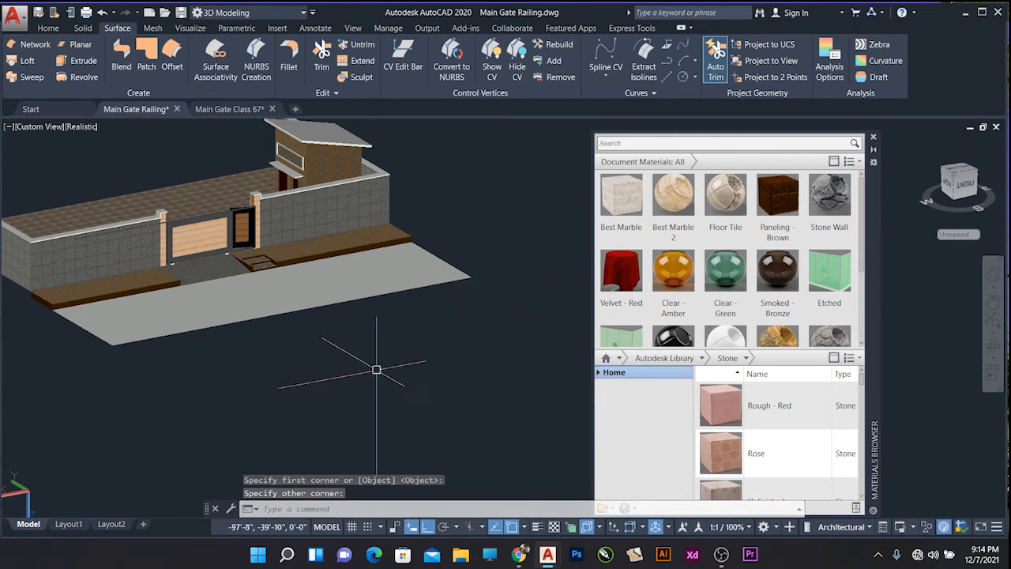
- Duplicate the Global document material and name the copy ROAD
scroll(820, 243, down, 2)
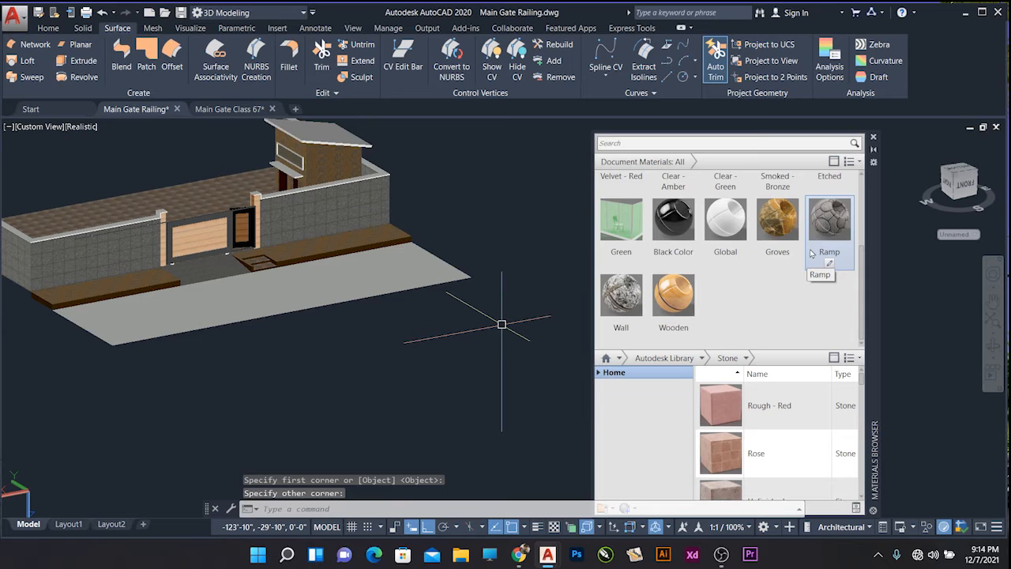
scroll(741, 300, up, 2)
scroll(742, 299, down, 2)
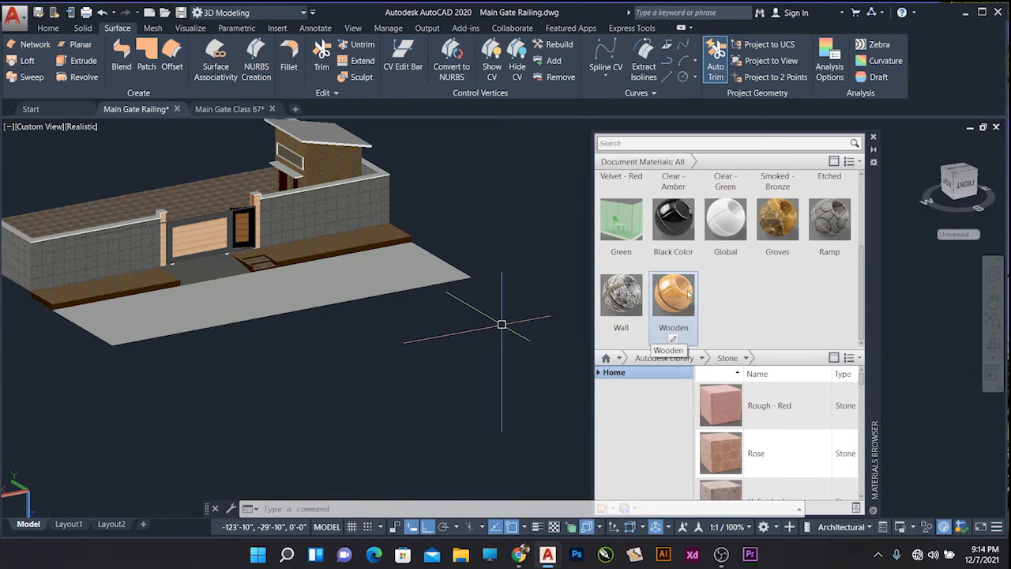
right_click(761, 298)
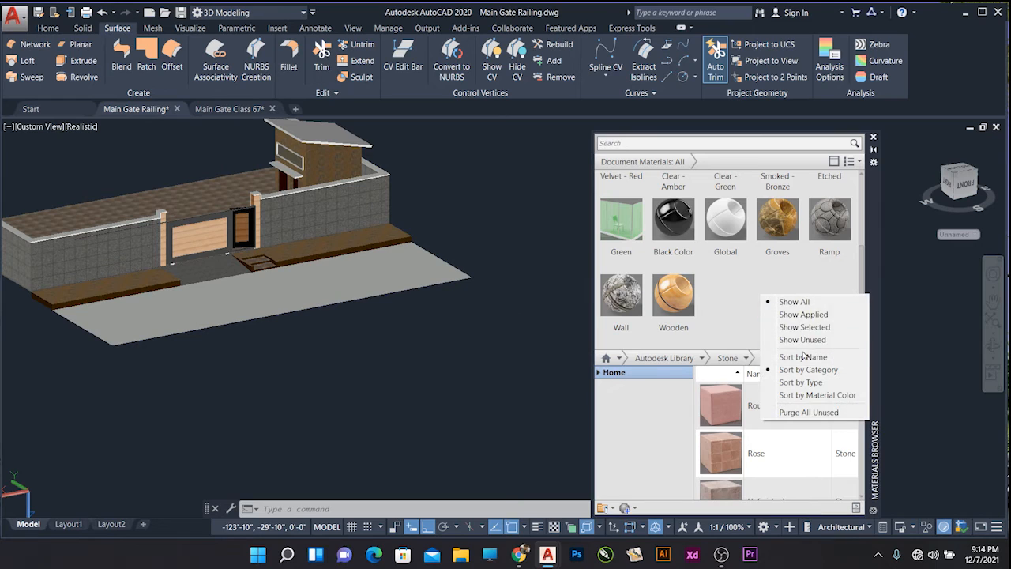
click(737, 314)
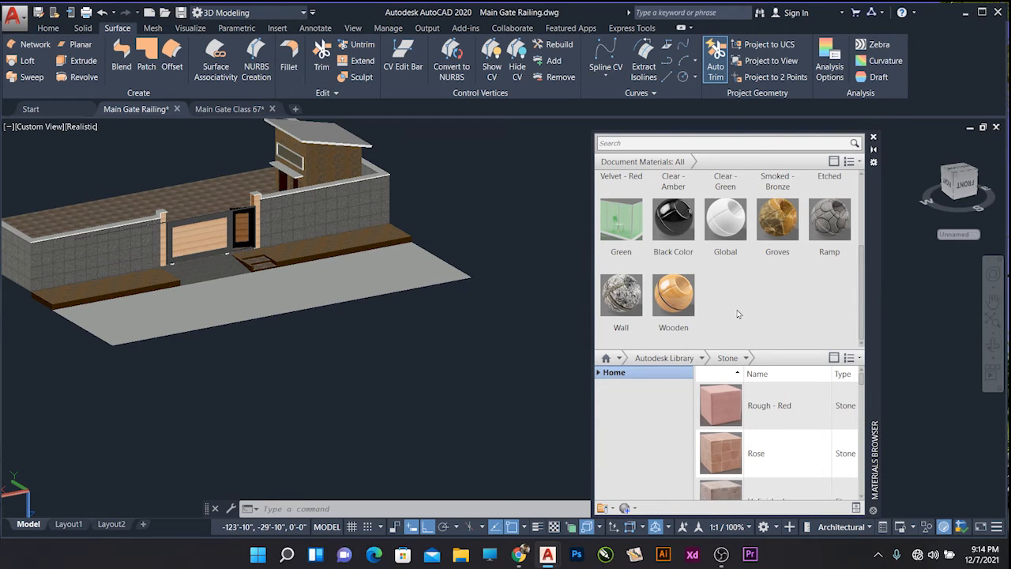
right_click(729, 235)
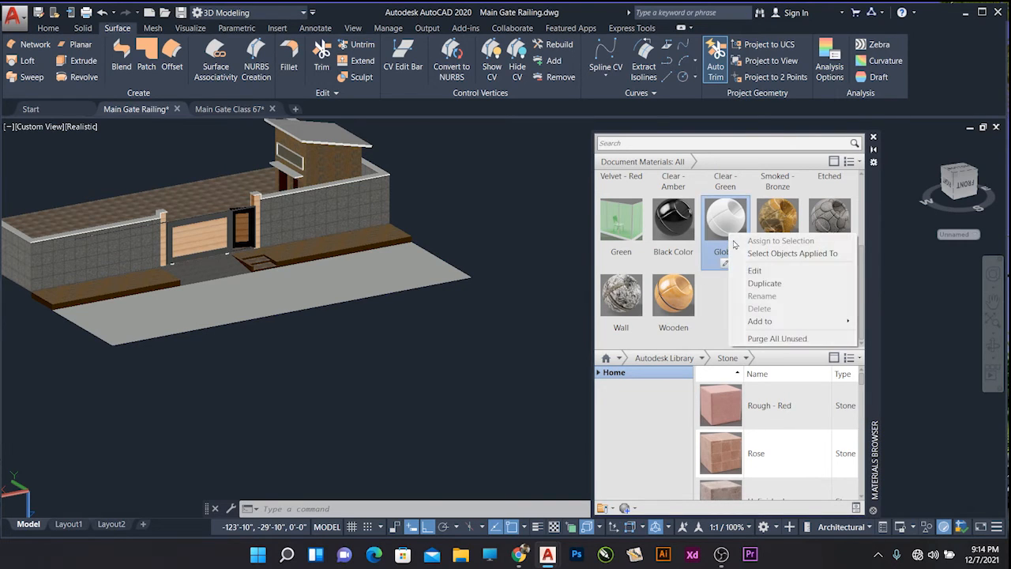
click(763, 283)
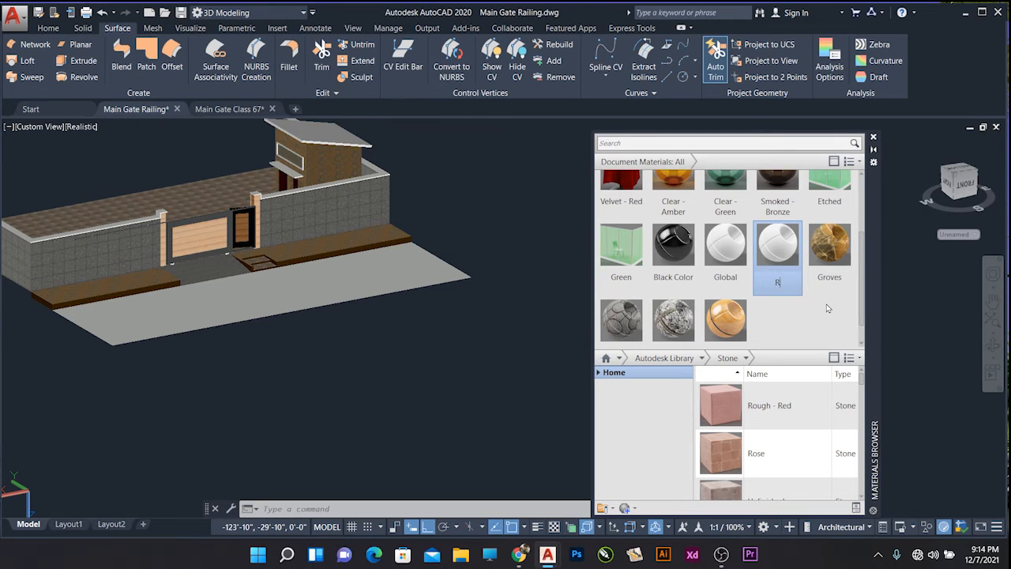
text(ROAD)
key(Return)
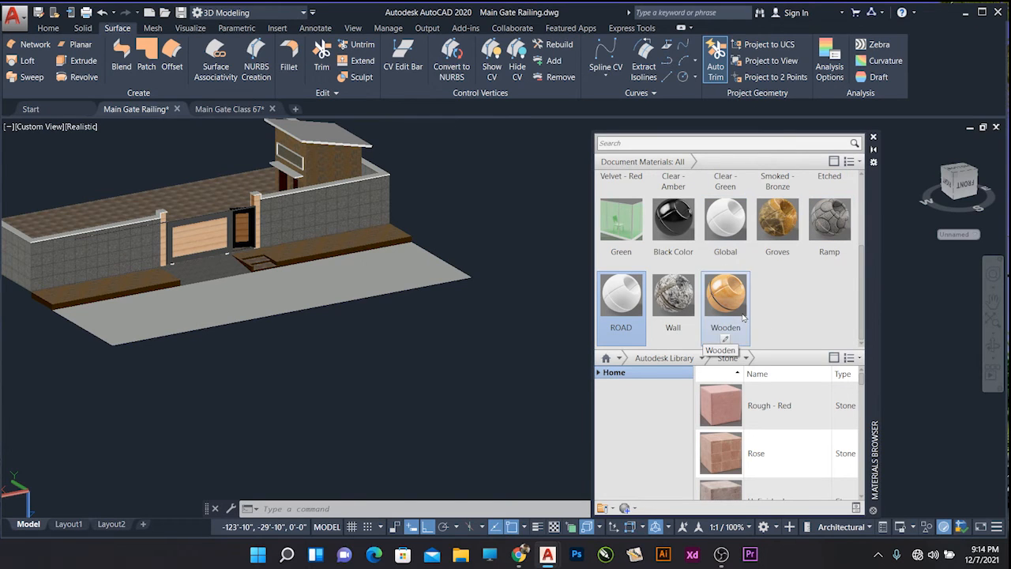
- Assign the image 360_F_291640382_7x6N8jasQ9iRNwiDvO9tHeK2Qjy2drza from the ROAD Texture folder to the ROAD material
right_click(630, 310)
click(693, 342)
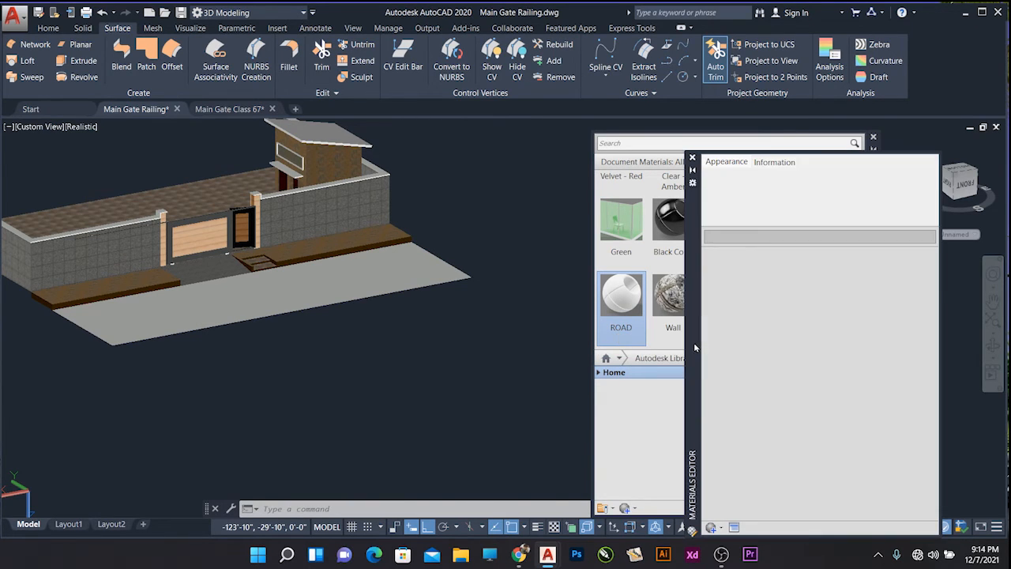
click(840, 292)
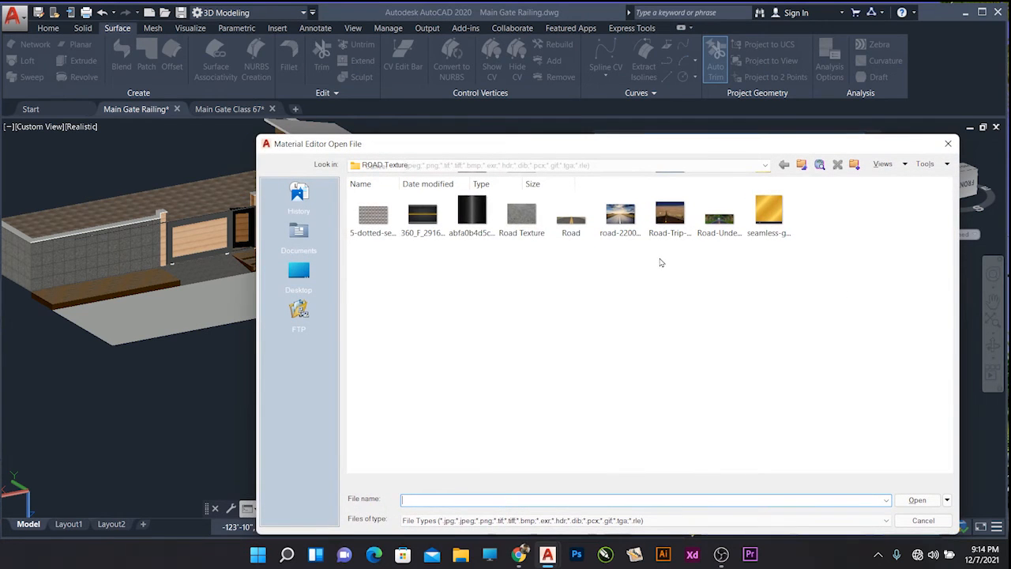
double_click(423, 215)
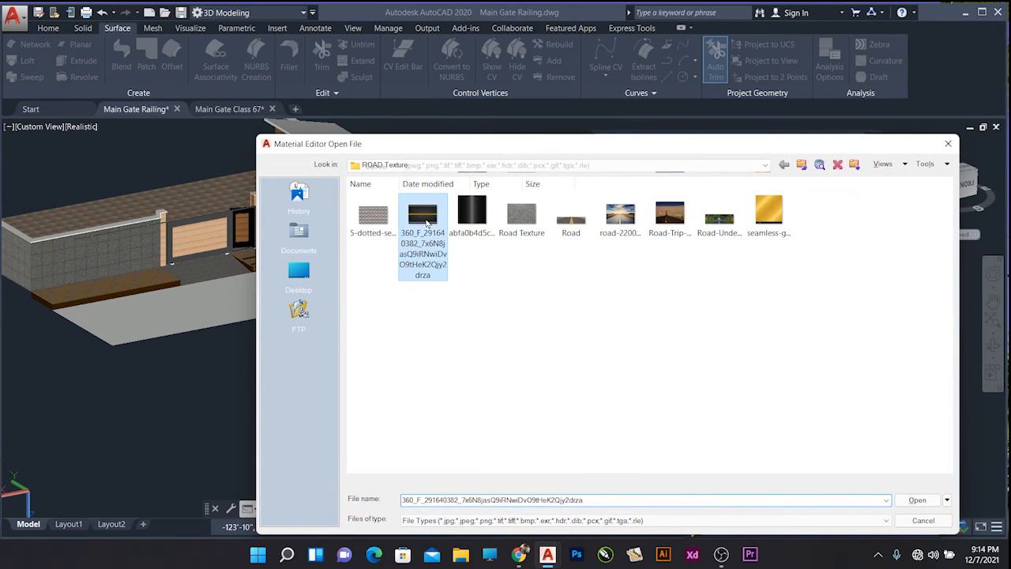
mouse_move(848, 298)
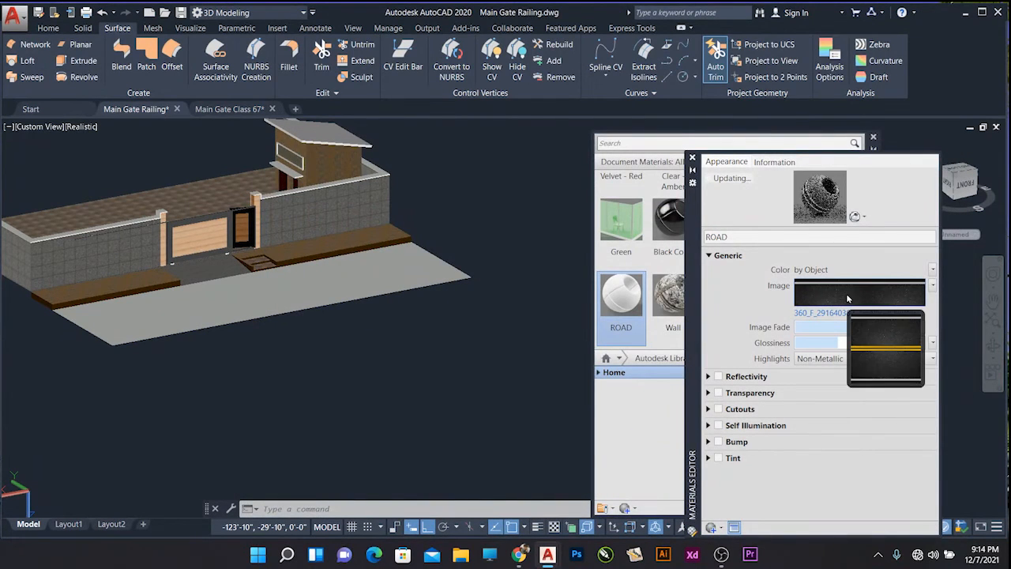
- Turn on reflectivity for the ROAD material with Direct 4 and Oblique 2, and close its editor
click(718, 377)
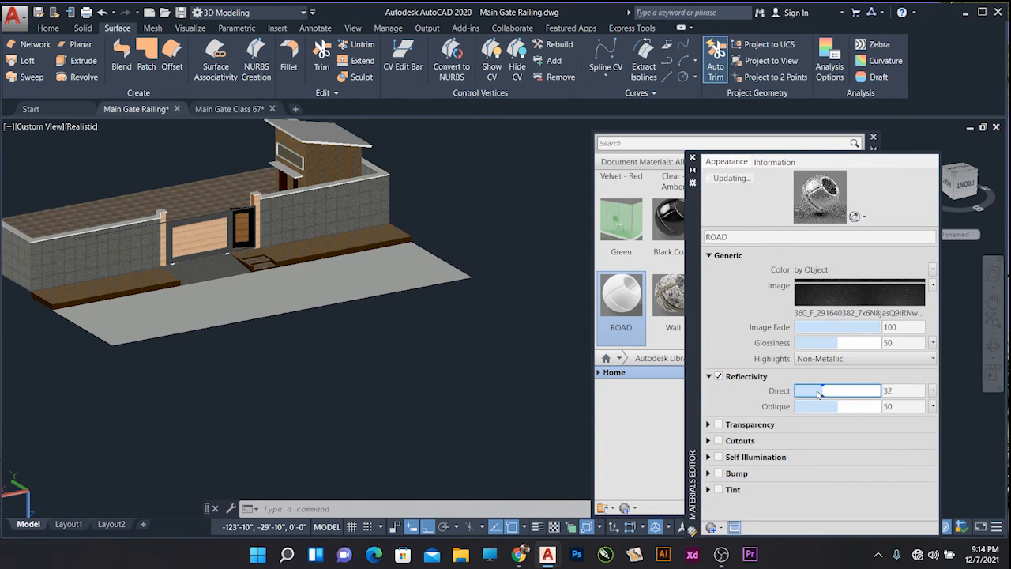
drag(819, 394, 800, 391)
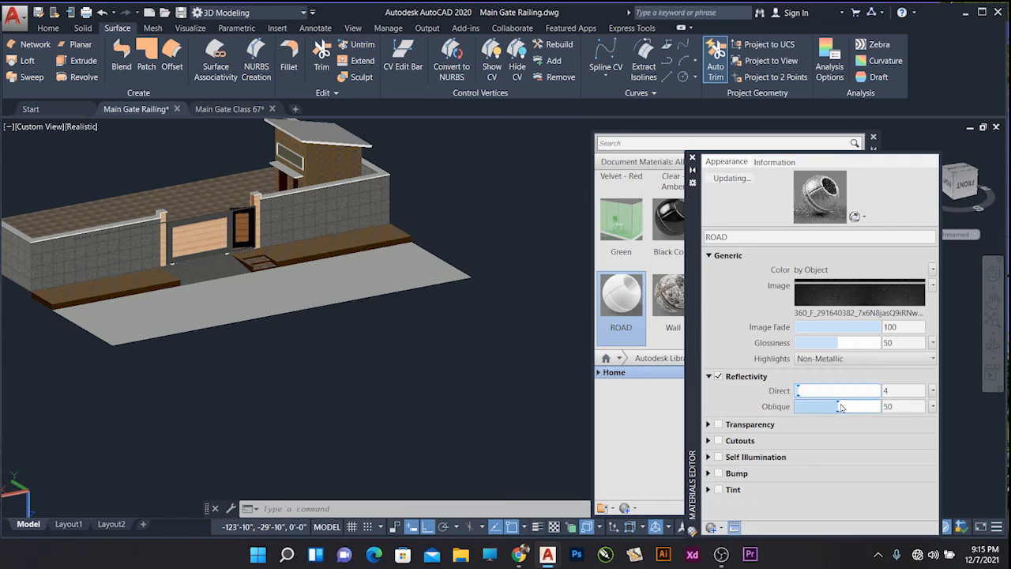
drag(811, 411, 796, 413)
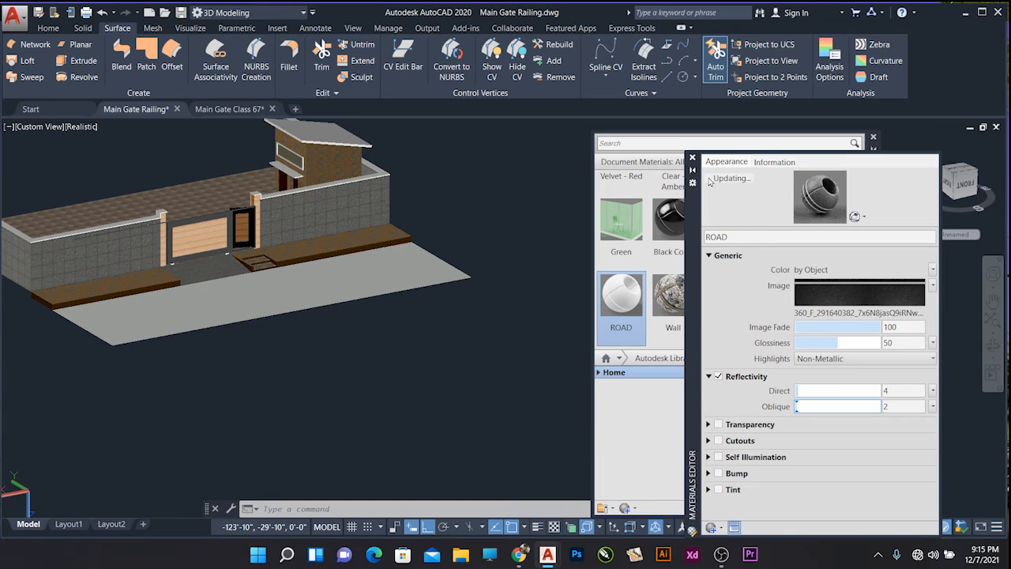
click(693, 159)
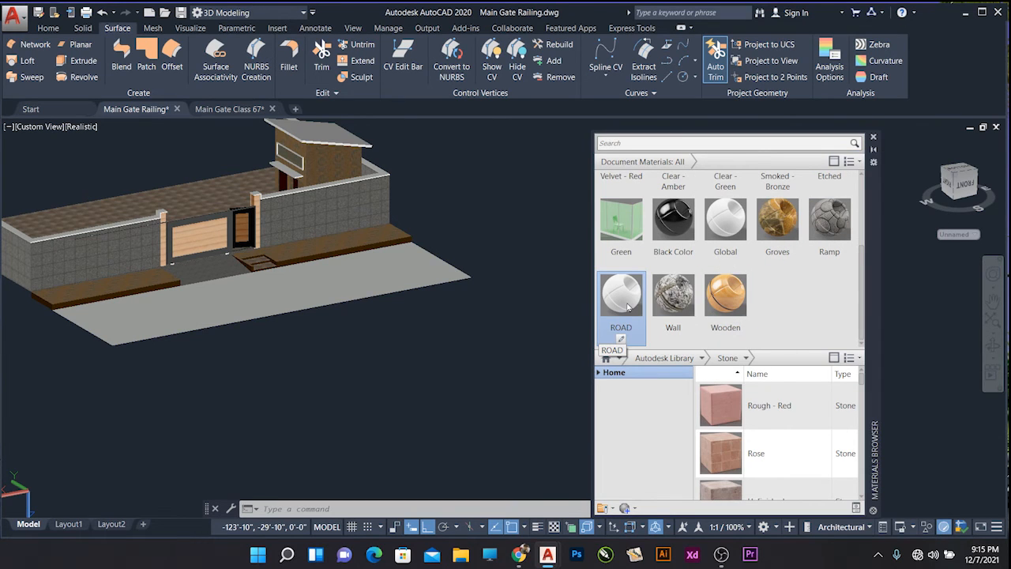
- Apply the ROAD material to the planar surface in front of the sidewalk and check its texture up close
drag(628, 306, 401, 293)
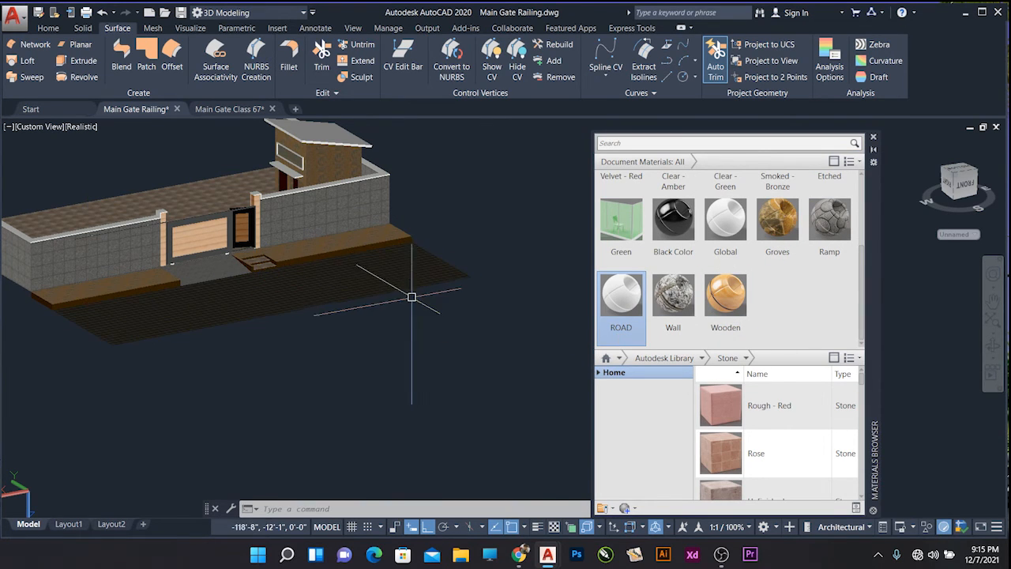
scroll(306, 283, up, 3)
scroll(307, 283, up, 4)
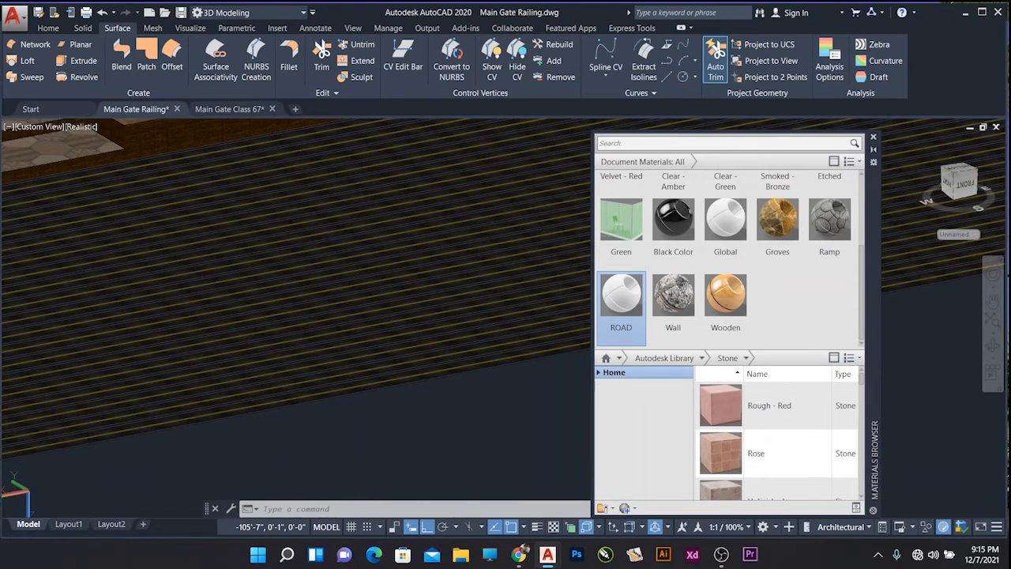
scroll(306, 284, down, 2)
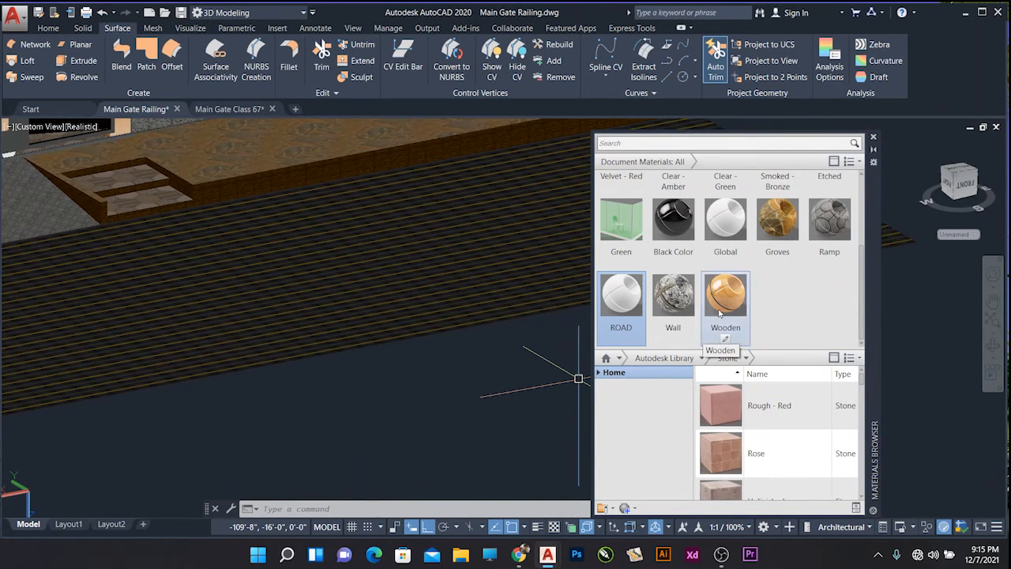
- Set the ROAD image texture's sample size to 16'-8" in width and height
right_click(628, 313)
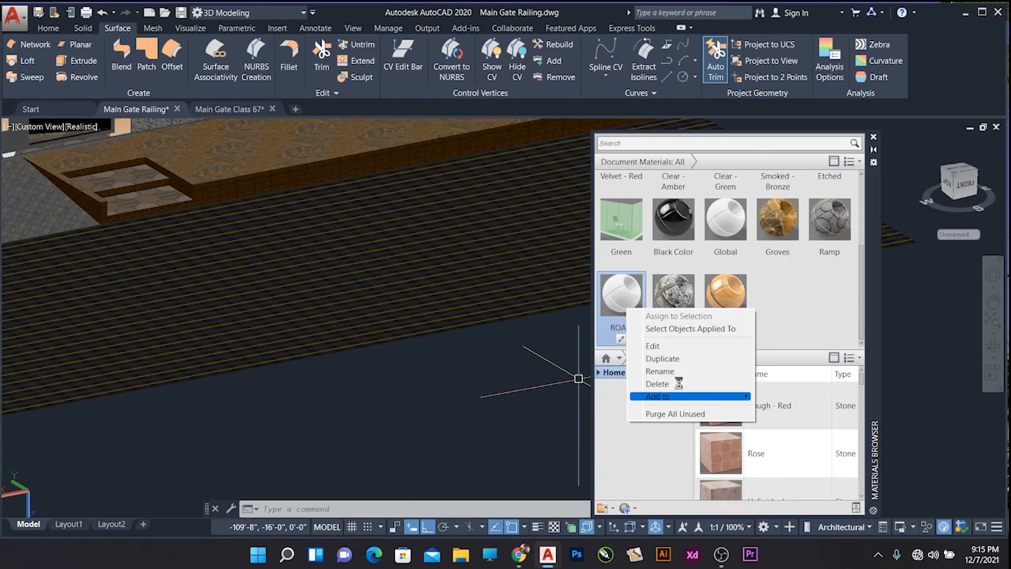
click(655, 345)
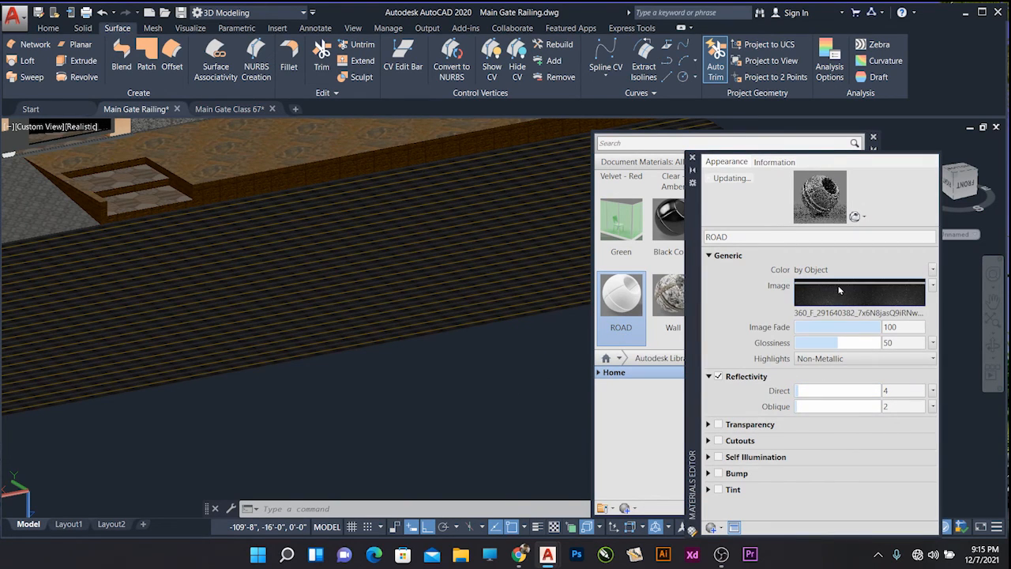
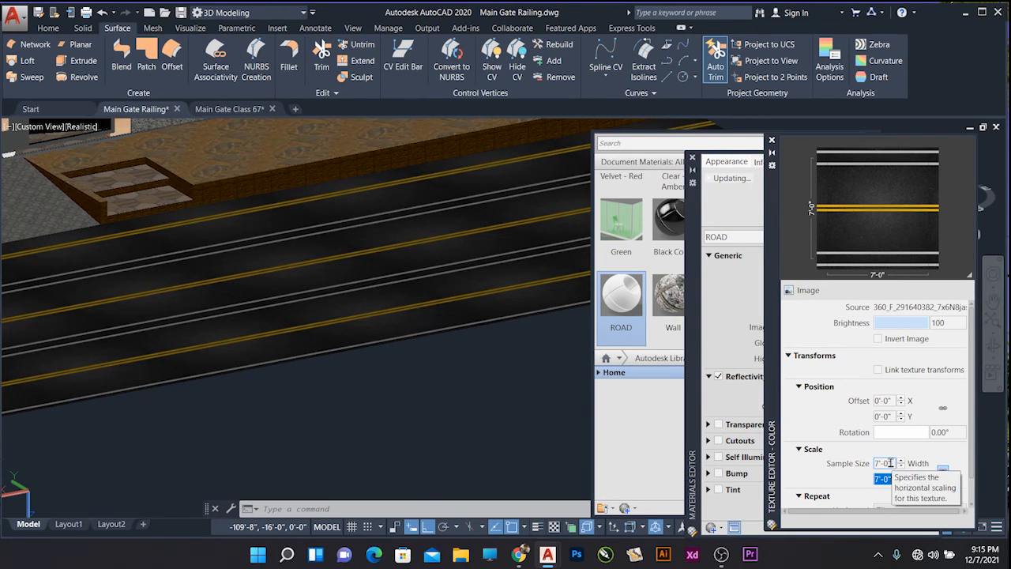
click(891, 463)
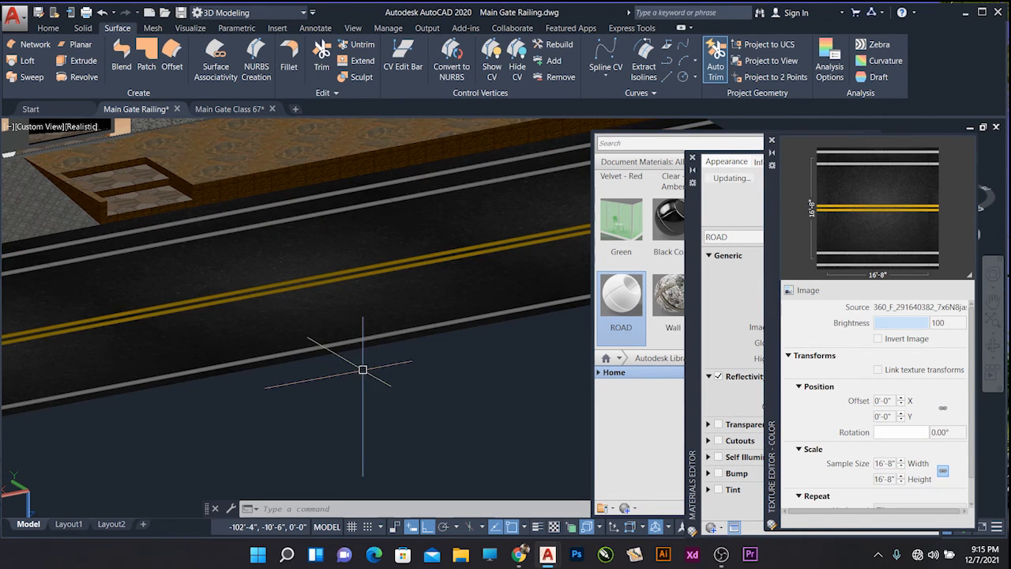
scroll(371, 363, down, 3)
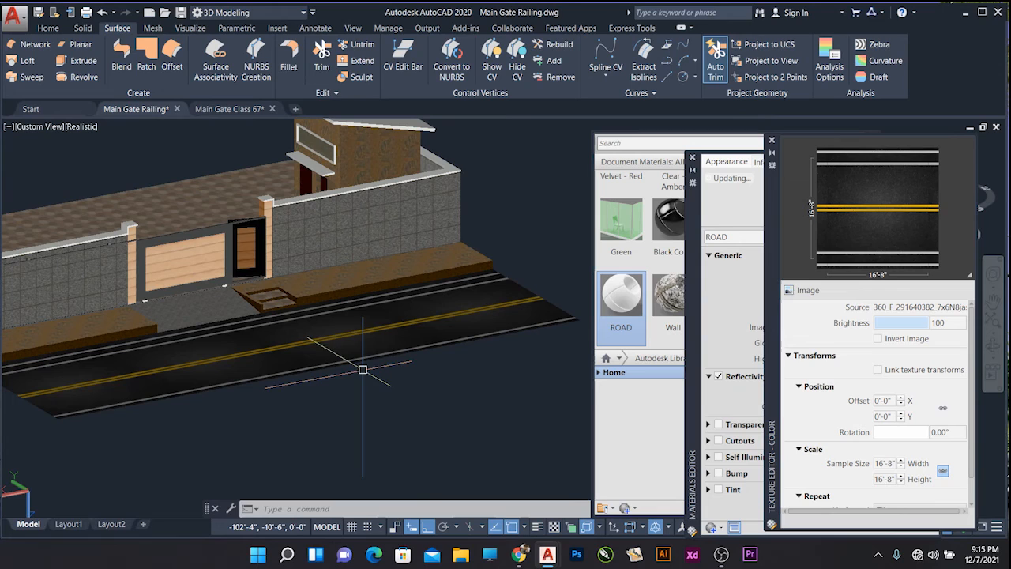
- Set the ROAD image texture's sample size to 230 inches (19'-2") in width and height
click(885, 479)
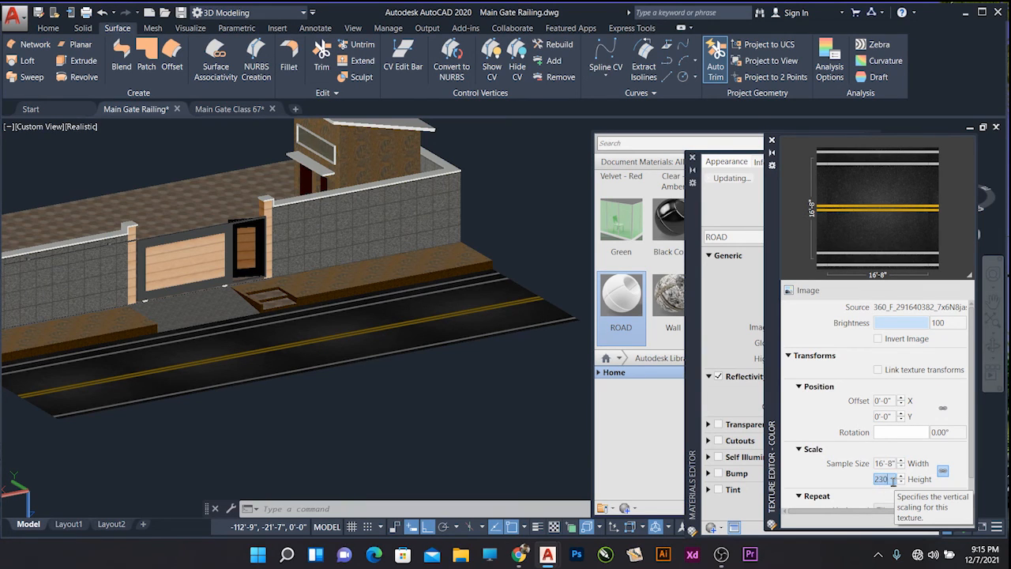
key(Return)
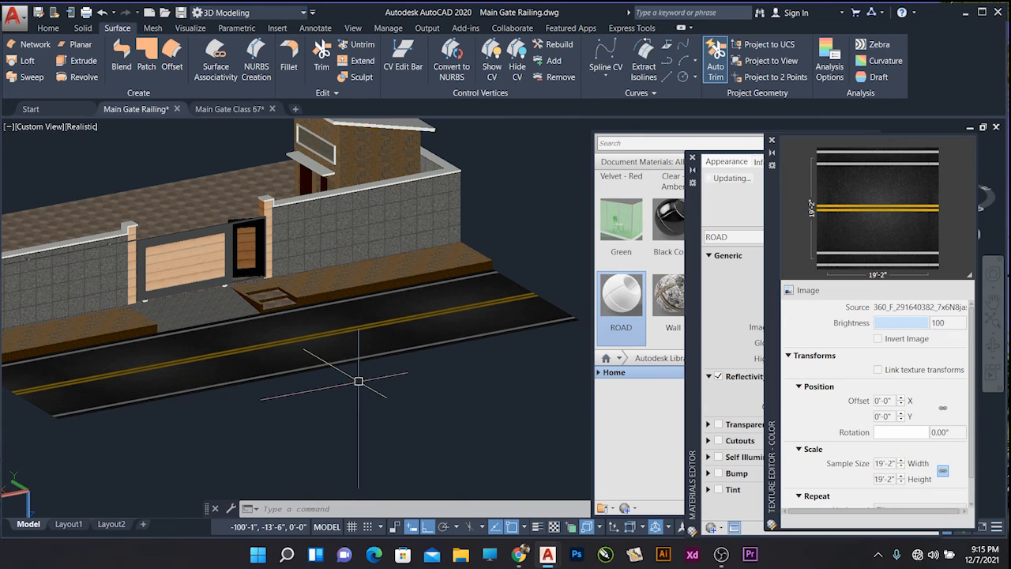
- Examine the road markings, the ramp's paving texture up close, and the whole gate compound with the road in front
scroll(335, 369, down, 2)
scroll(300, 387, up, 2)
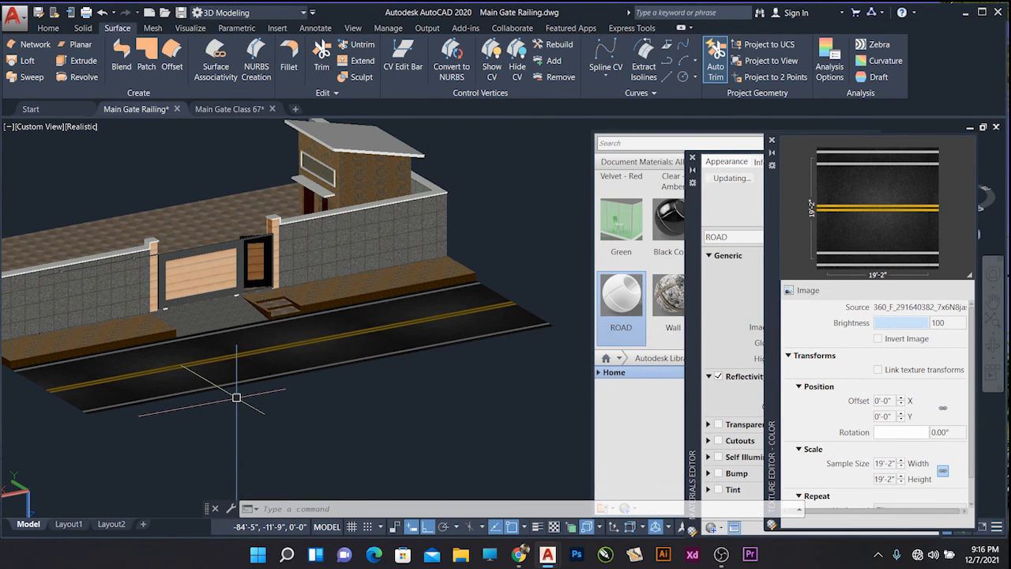
scroll(203, 340, up, 6)
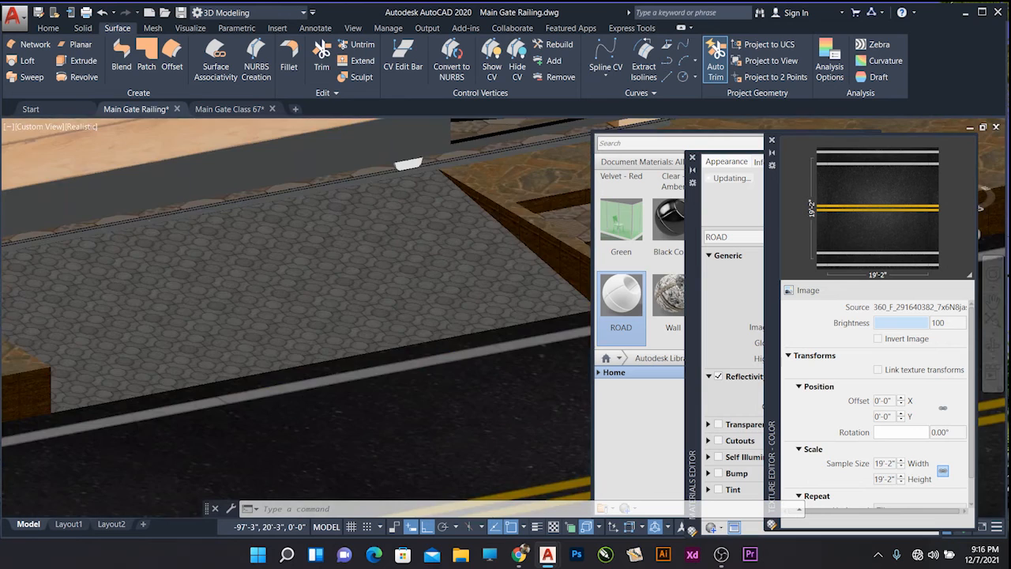
scroll(206, 292, up, 2)
scroll(231, 307, down, 4)
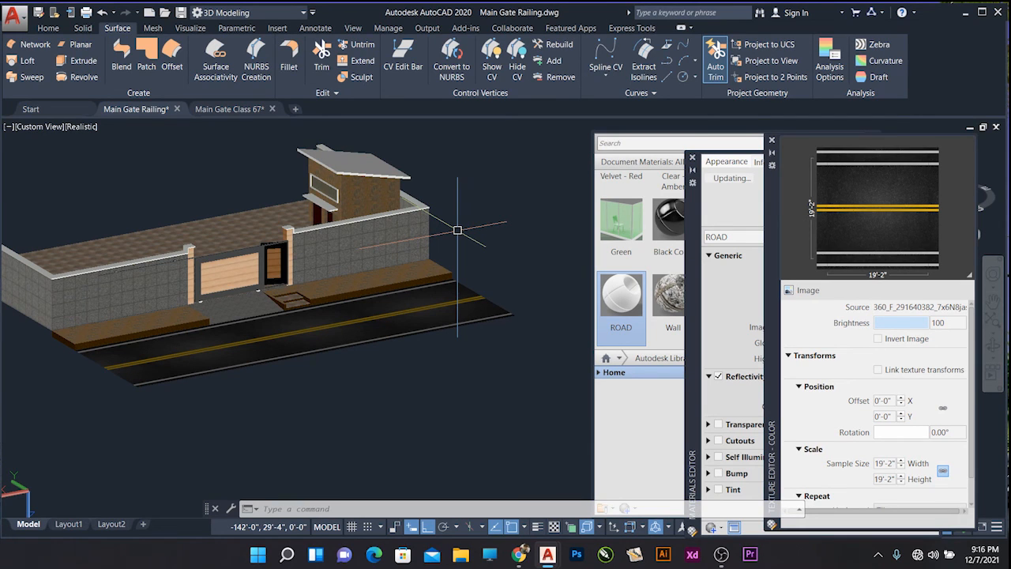
scroll(458, 227, down, 5)
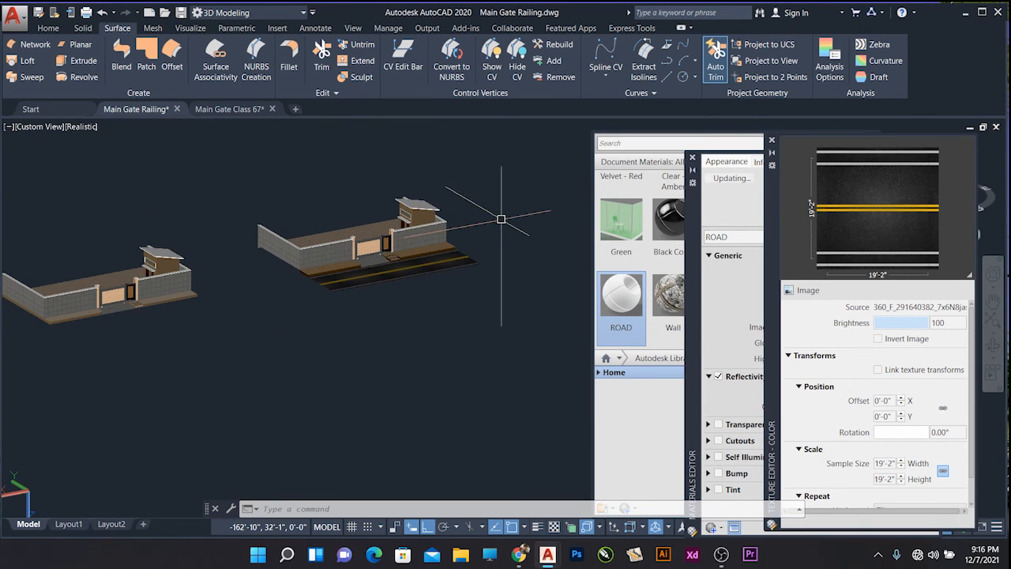
scroll(499, 217, up, 3)
scroll(418, 332, up, 2)
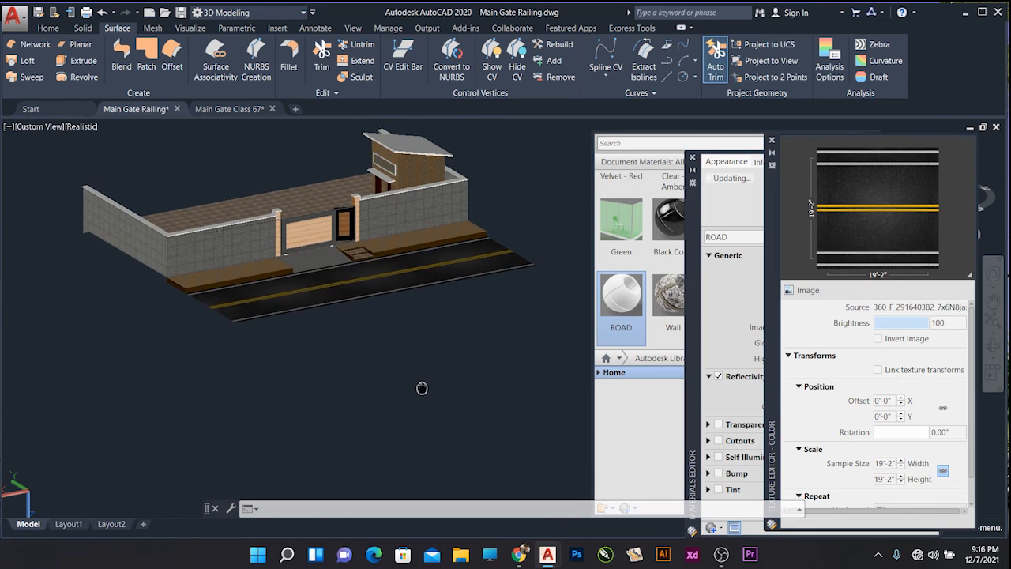